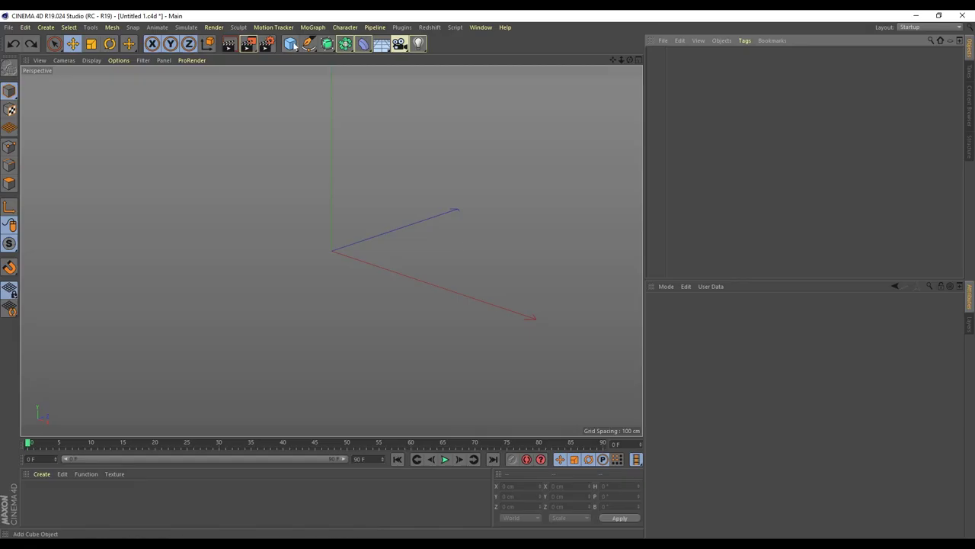
# - Add a plane sized 18 cm wide by 30 cm high
pyautogui.moveTo(290, 44); pyautogui.dragTo(372, 76)
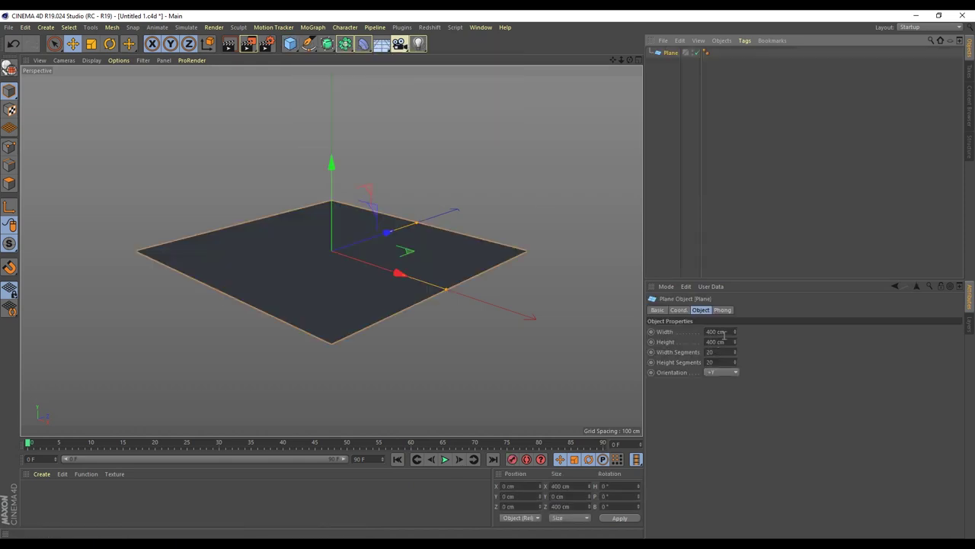
pyautogui.doubleClick(720, 332)
pyautogui.write('18')
pyautogui.press('Return')
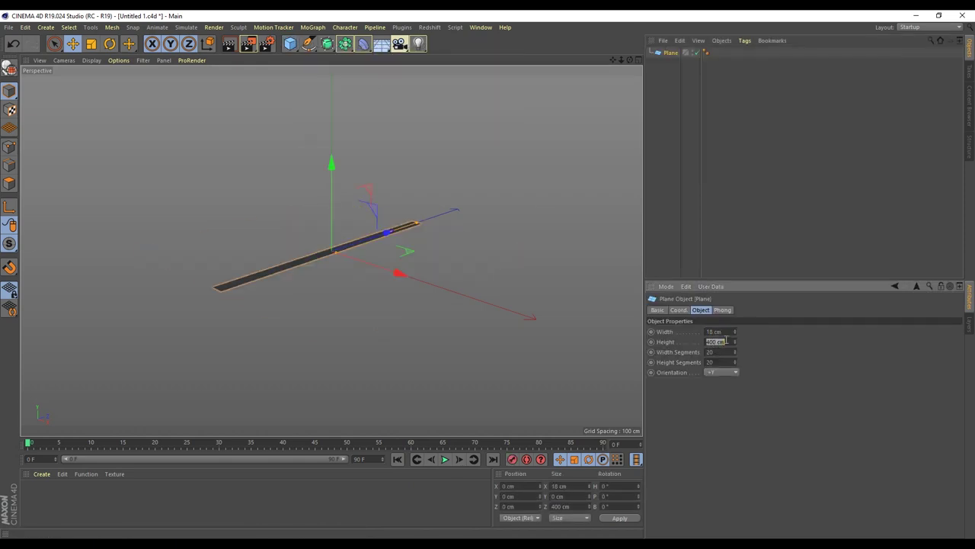
pyautogui.doubleClick(726, 341)
pyautogui.write('30')
pyautogui.press('Return')
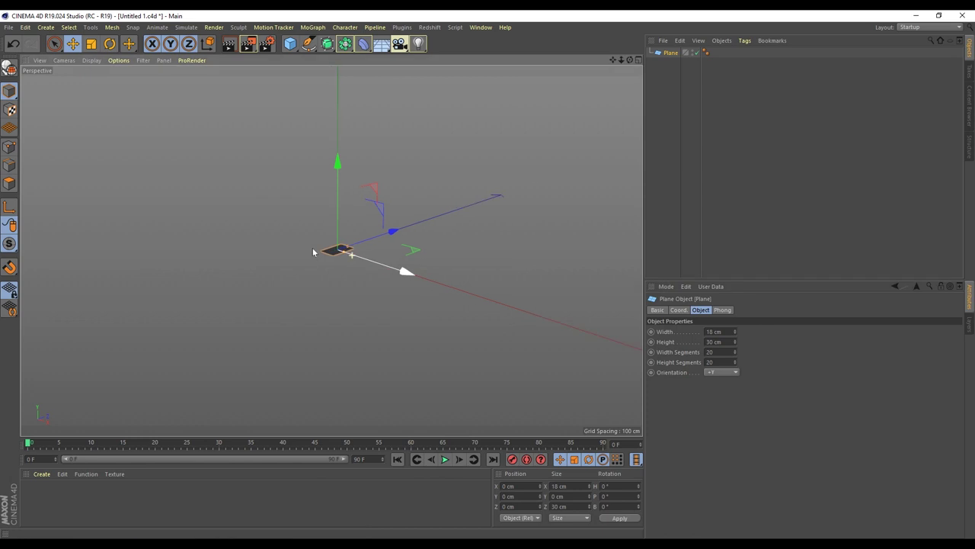
# - Bring the plane into view and convert it to an editable polygon object
pyautogui.scroll(5, 351, 224)
pyautogui.keyDown('alt'); pyautogui.moveTo(331, 259); pyautogui.dragTo(327, 221, button='middle'); pyautogui.keyUp('alt')
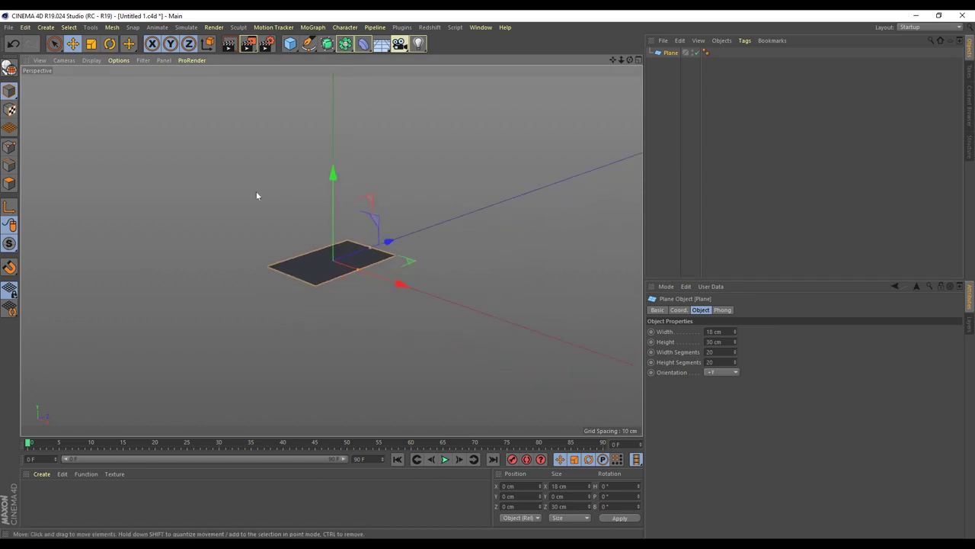
pyautogui.click(9, 70)
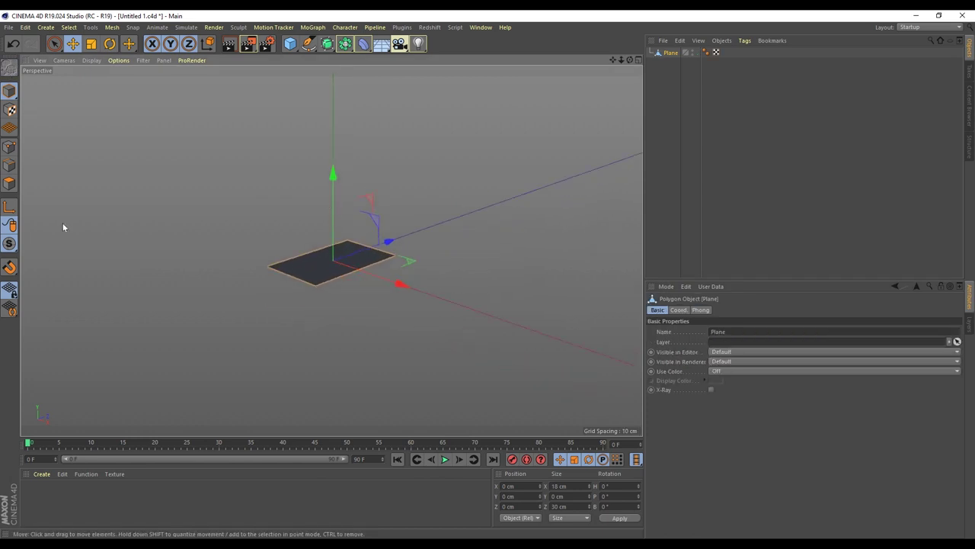
# - Create a new material and put a Fusion shader in its colour texture
pyautogui.doubleClick(68, 496)
pyautogui.doubleClick(32, 494)
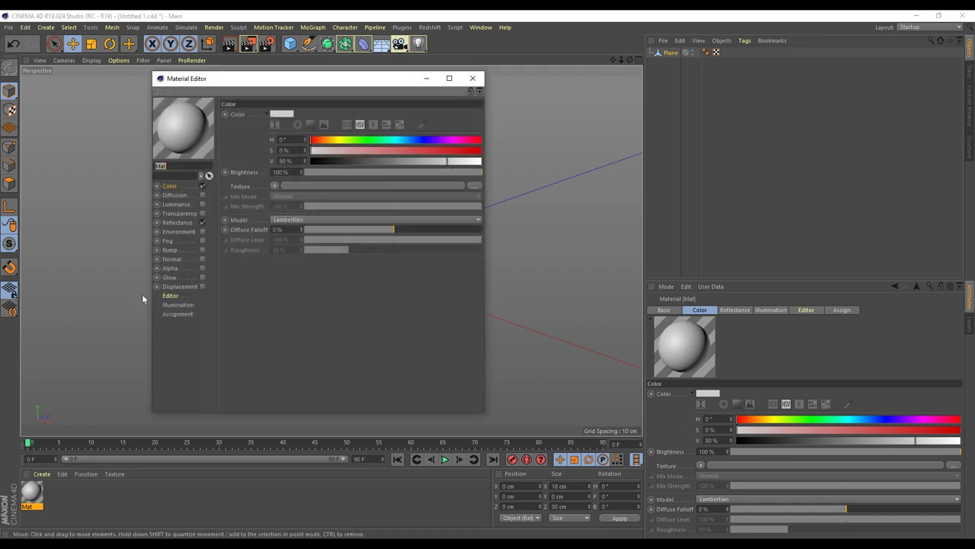
pyautogui.click(275, 185)
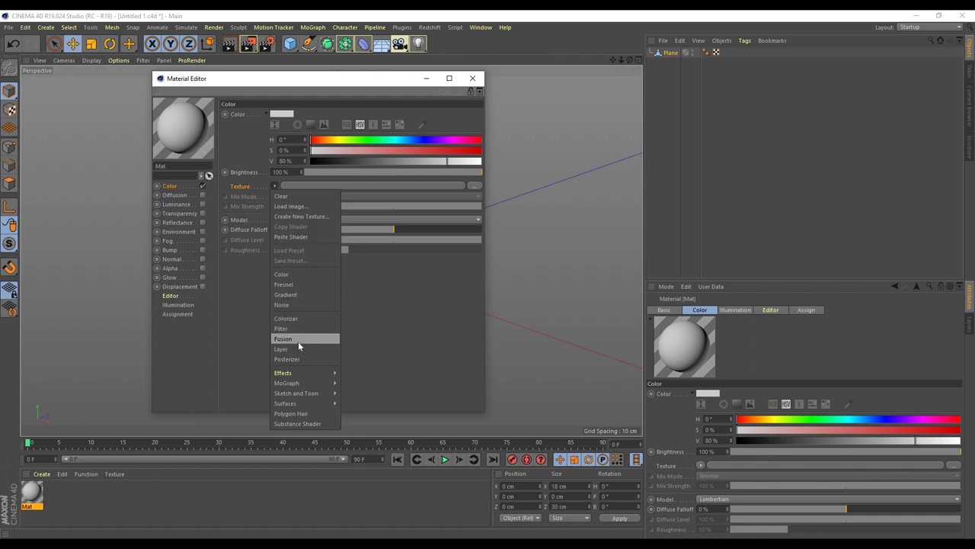
pyautogui.click(297, 339)
# - In the Fusion shader, enable Use Mask and Invert Mask and add a Layer shader as the blend channel
pyautogui.click(287, 199)
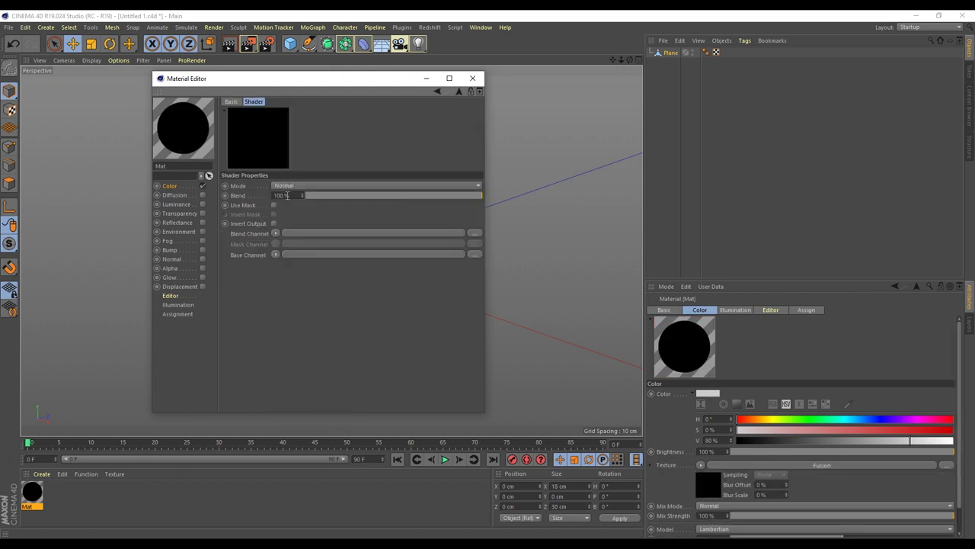
pyautogui.click(274, 205)
pyautogui.click(273, 214)
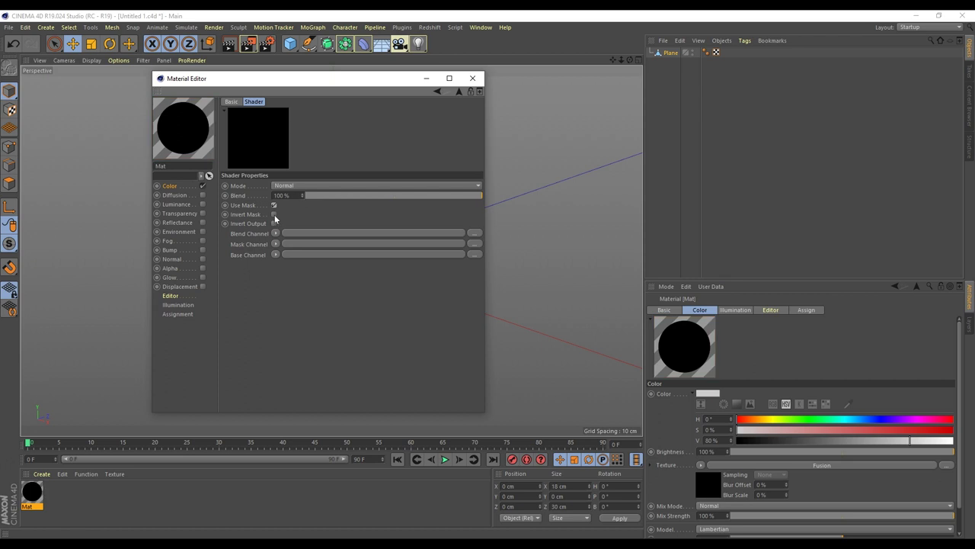
pyautogui.click(276, 234)
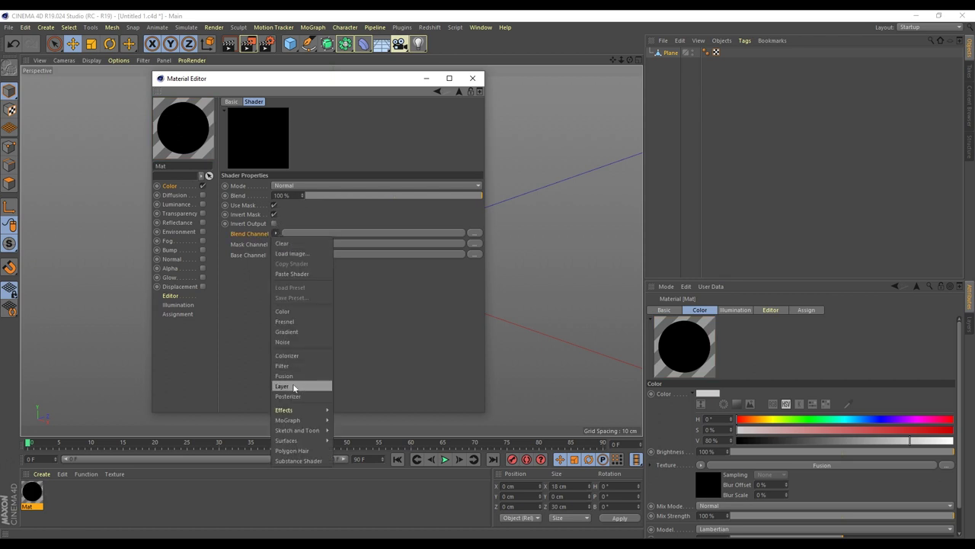
pyautogui.click(289, 387)
pyautogui.click(283, 254)
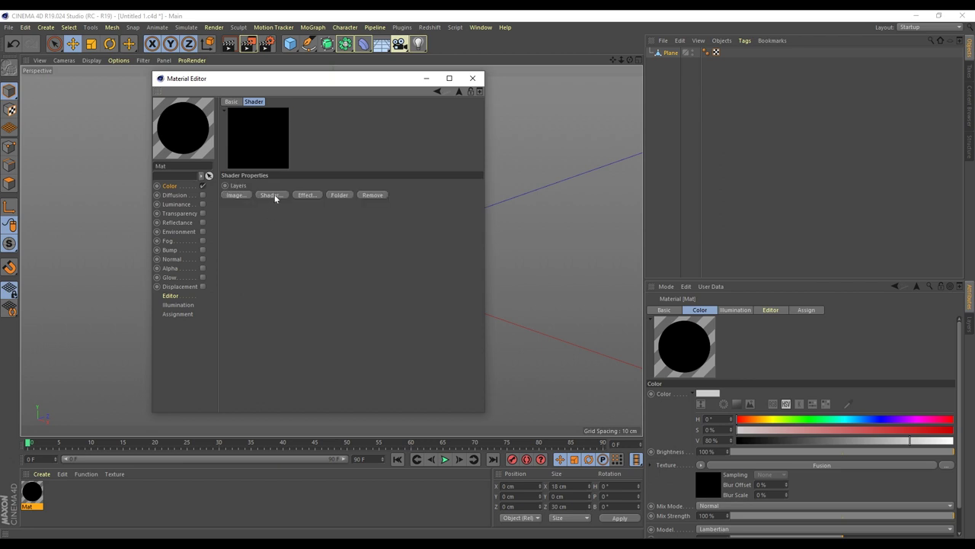
# - Add a 2D - V Gradient layer with 20% turbulence, -25° angle and Absolute on
pyautogui.click(276, 198)
pyautogui.click(305, 241)
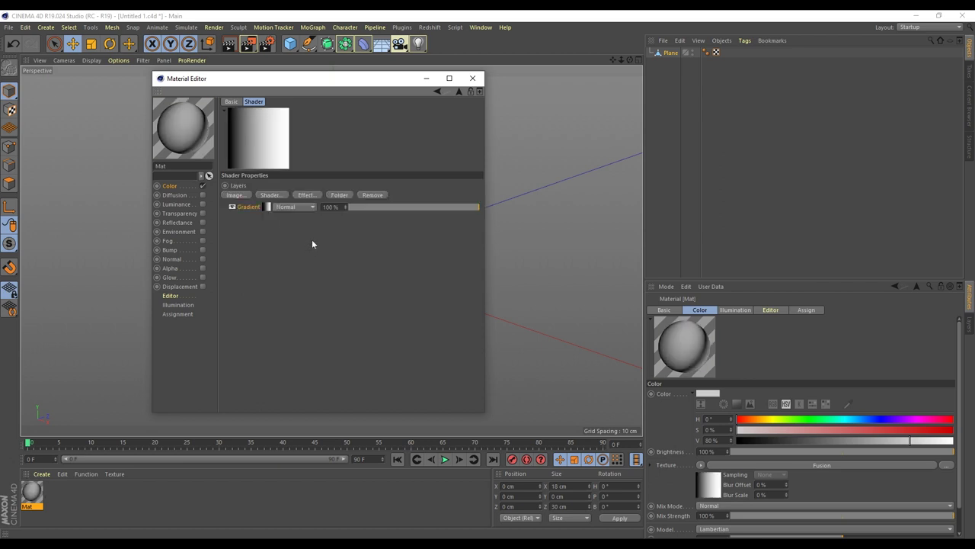
pyautogui.click(268, 211)
pyautogui.click(288, 201)
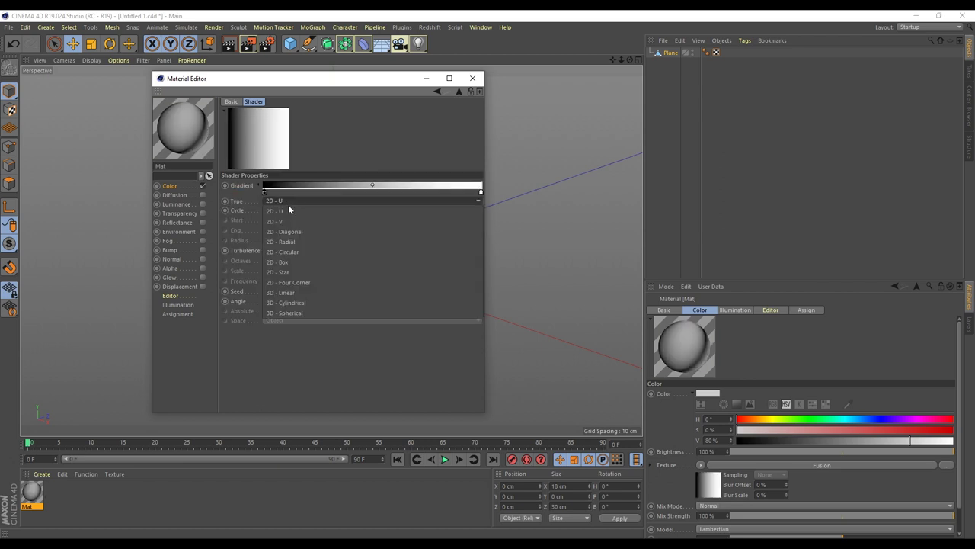
pyautogui.click(291, 222)
pyautogui.click(279, 249)
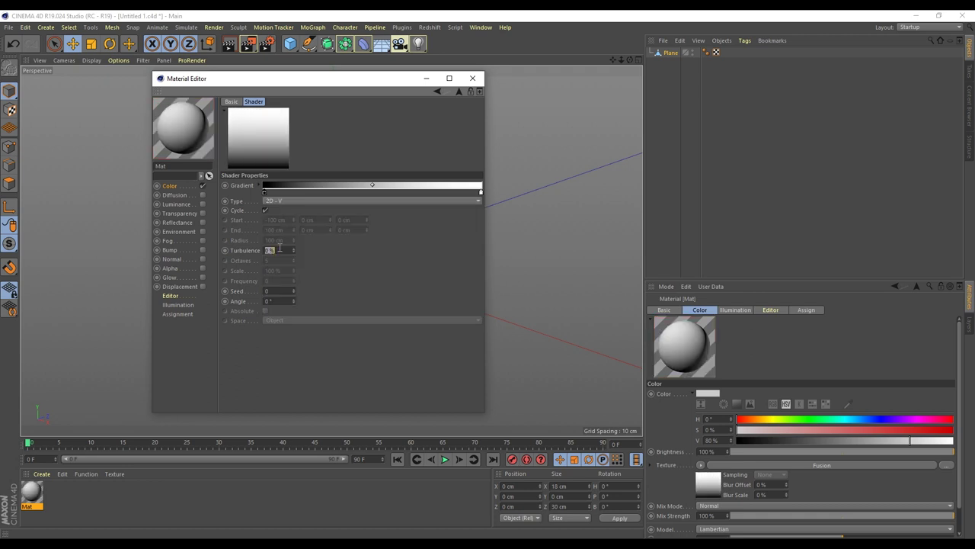
pyautogui.write('20')
pyautogui.click(280, 302)
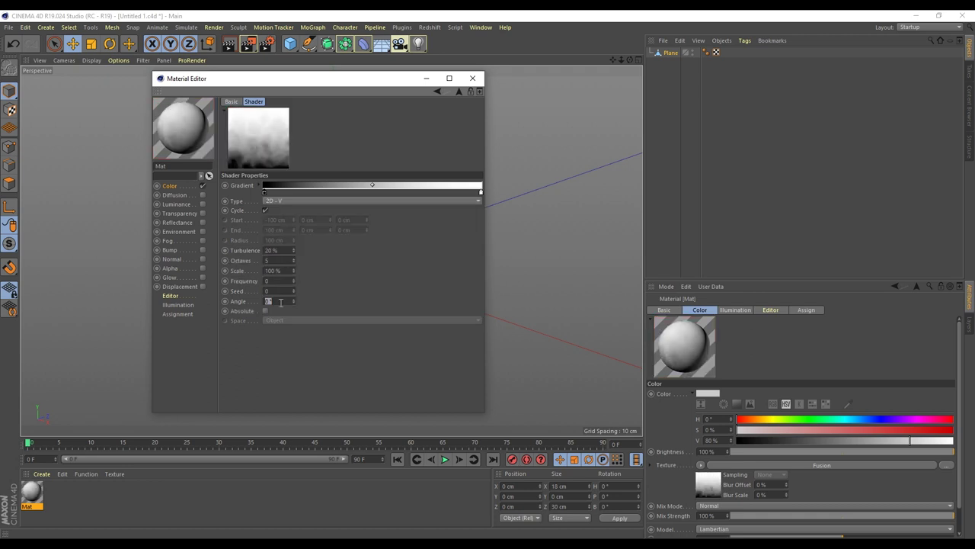
pyautogui.write('25')
pyautogui.press('Return')
pyautogui.click(265, 310)
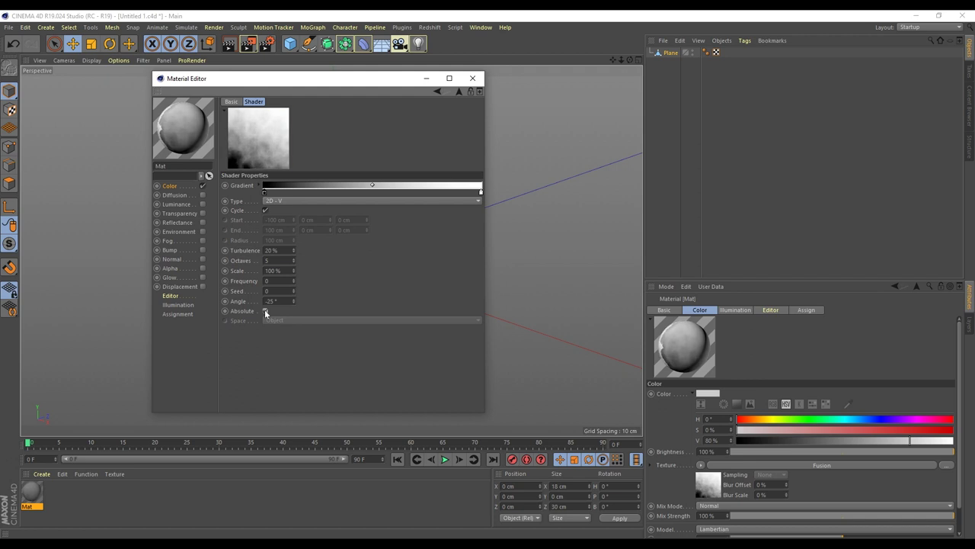
# - Set the animation end frame and preview range to 300, then go to frame 35
pyautogui.click(371, 458)
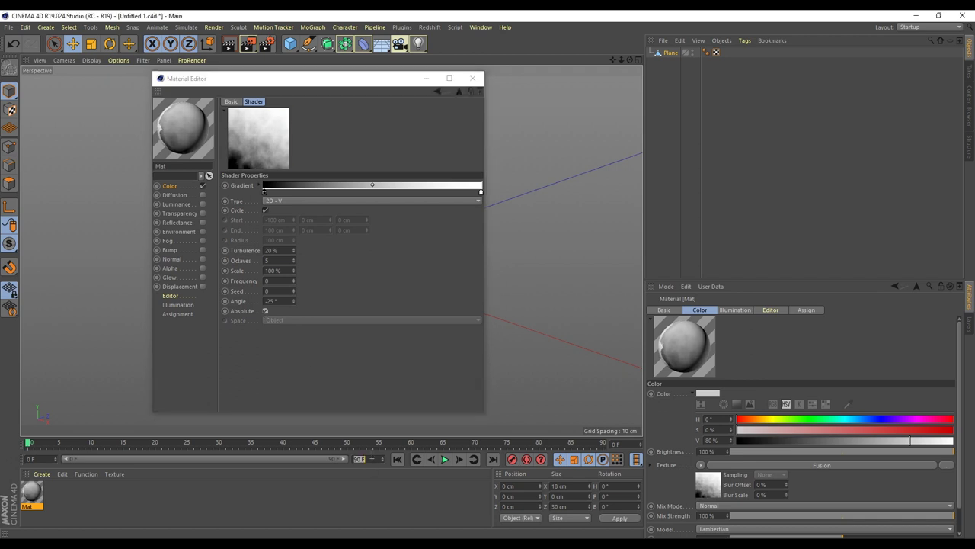
pyautogui.write('1')
pyautogui.press('Return')
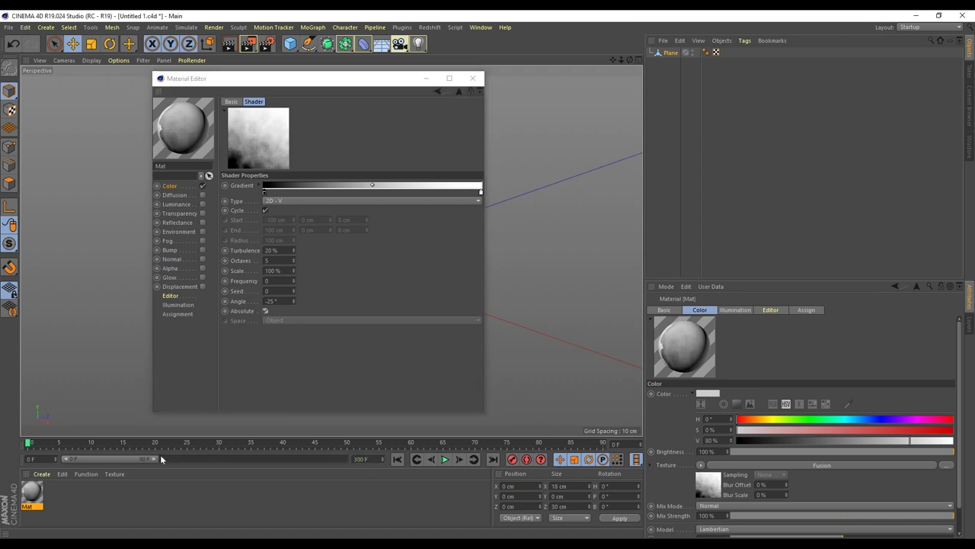
pyautogui.moveTo(152, 458); pyautogui.dragTo(359, 452)
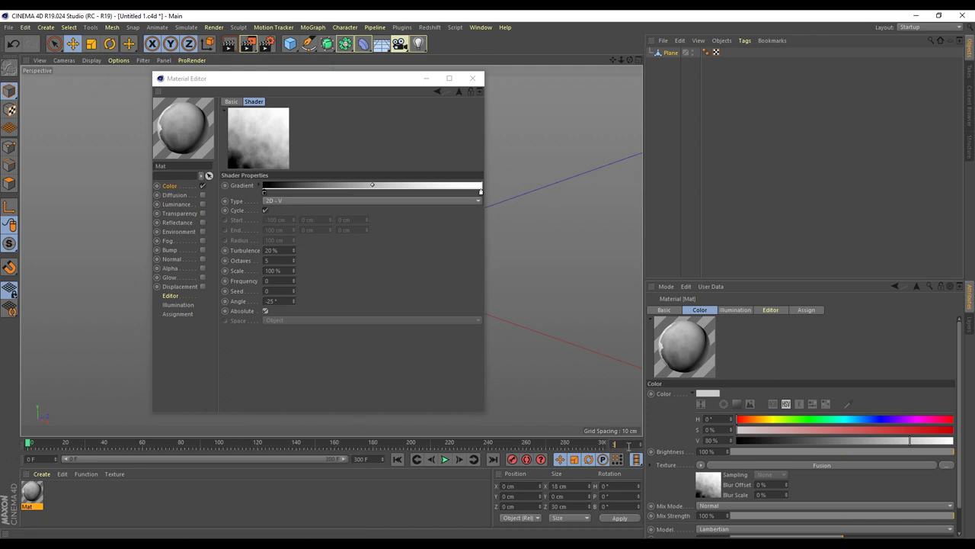
pyautogui.write('35')
pyautogui.press('Return')
# - Keyframe the gradient nearly all black at frame 35 and fully white at frame 300
pyautogui.moveTo(265, 193); pyautogui.dragTo(480, 194)
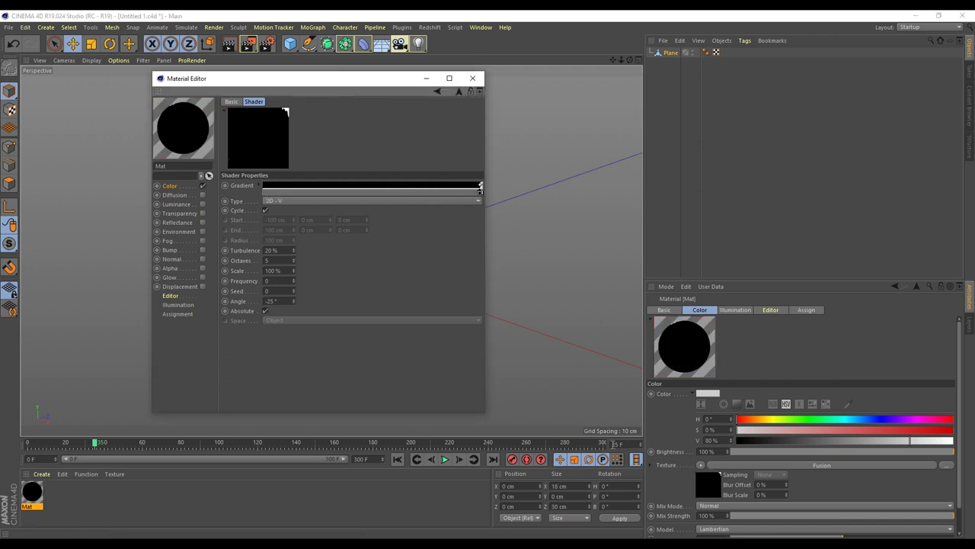
pyautogui.keyDown('ctrl'); pyautogui.click(224, 185); pyautogui.keyUp('ctrl')
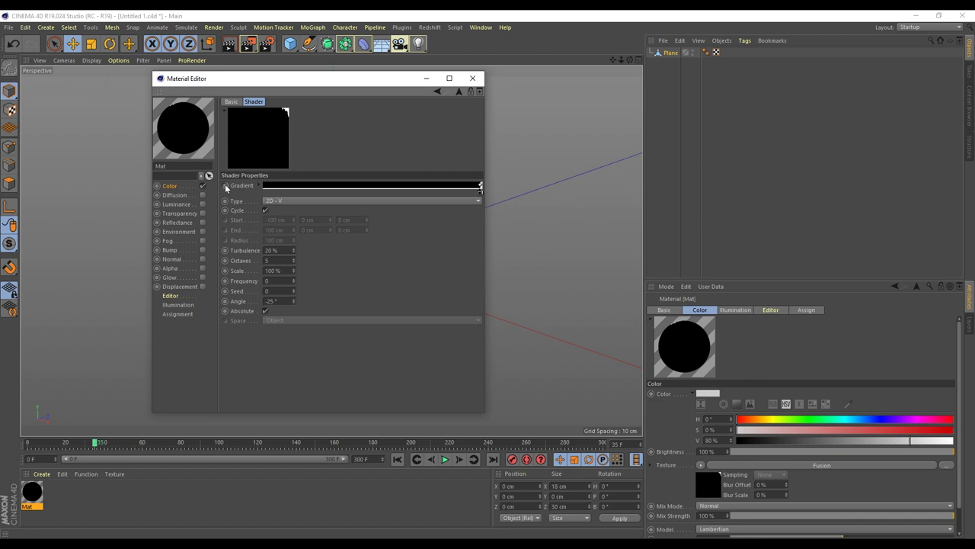
pyautogui.click(493, 459)
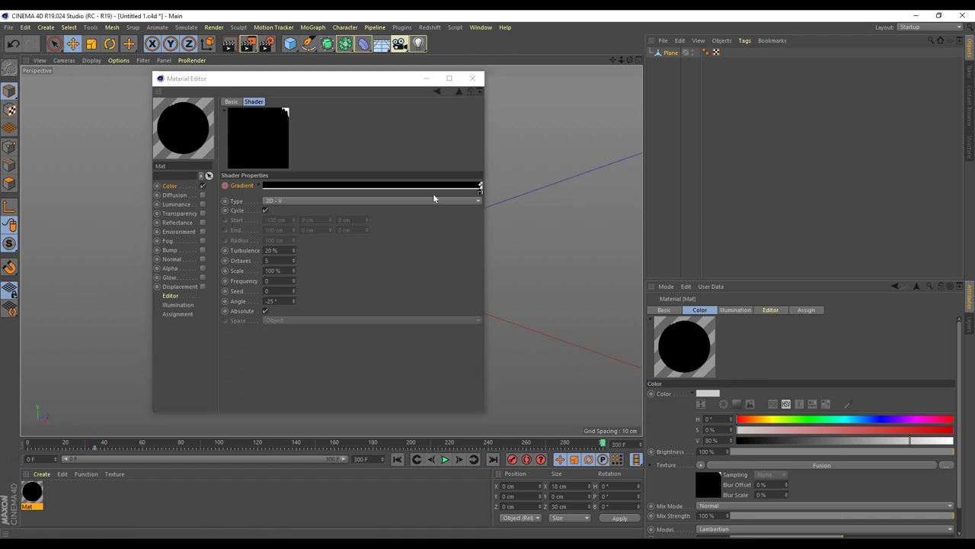
pyautogui.moveTo(478, 194); pyautogui.dragTo(262, 192)
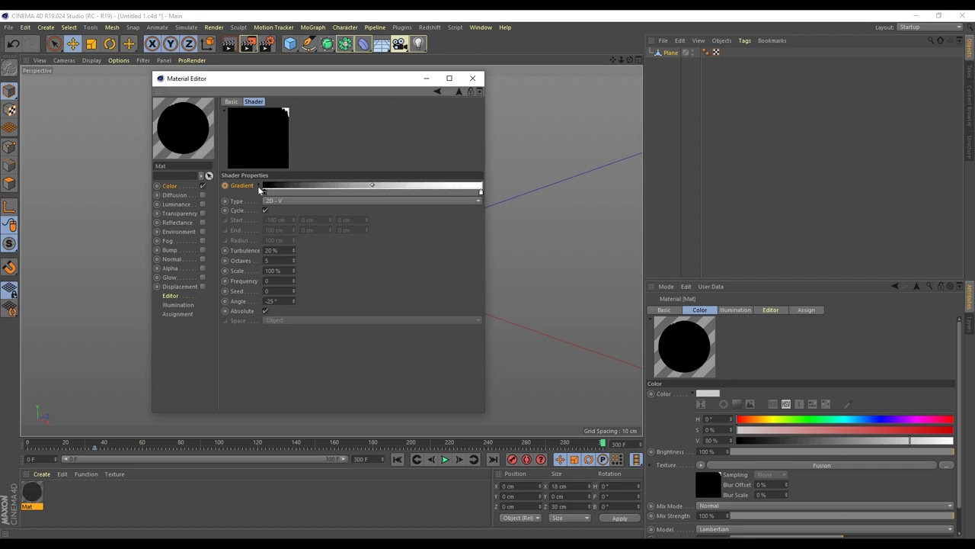
pyautogui.moveTo(480, 194); pyautogui.dragTo(265, 193)
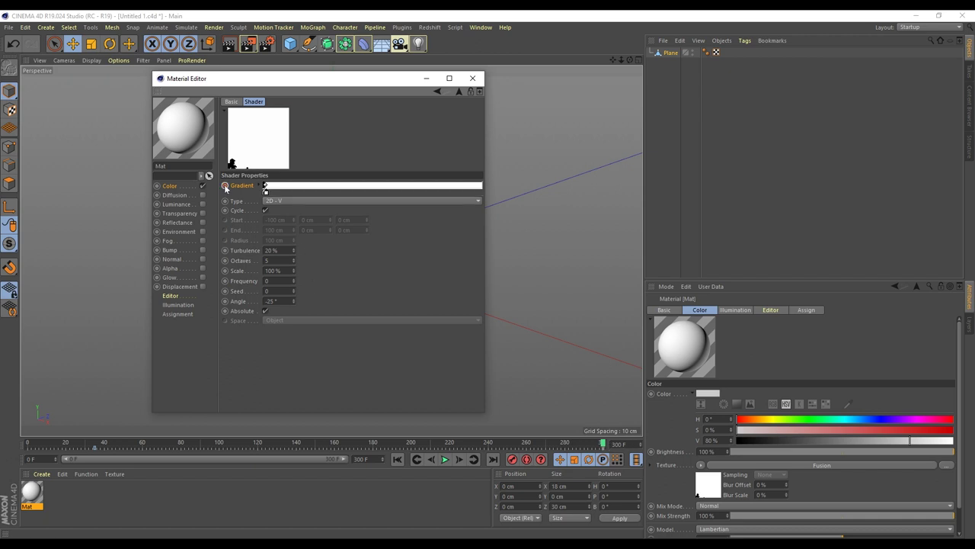
pyautogui.click(458, 91)
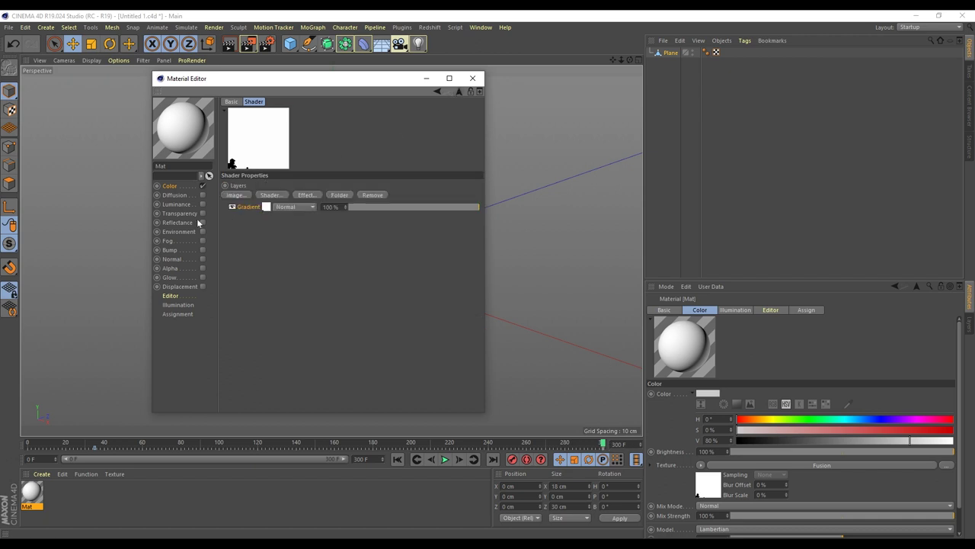
# - Add a second 2D - V Gradient layer with 20% turbulence and a -25° angle
pyautogui.click(270, 196)
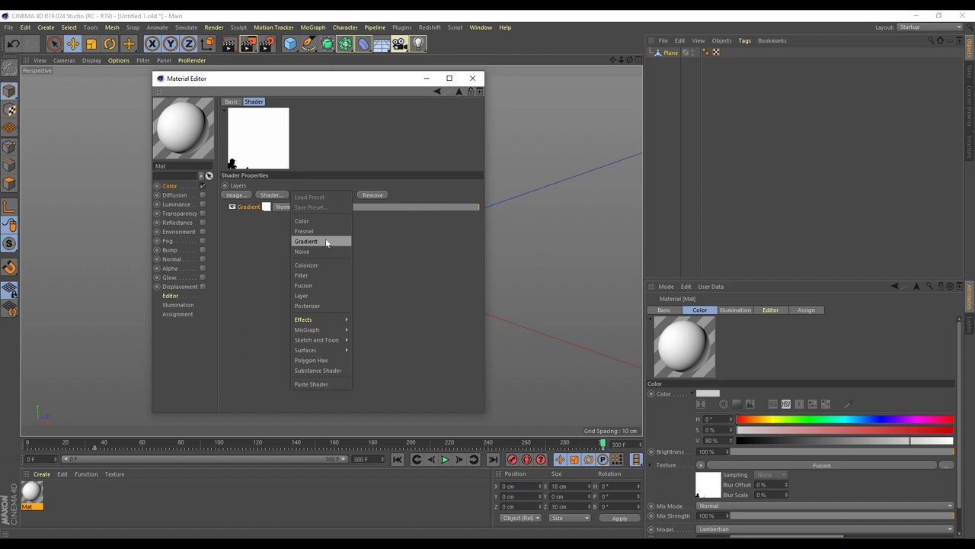
pyautogui.click(325, 239)
pyautogui.click(267, 216)
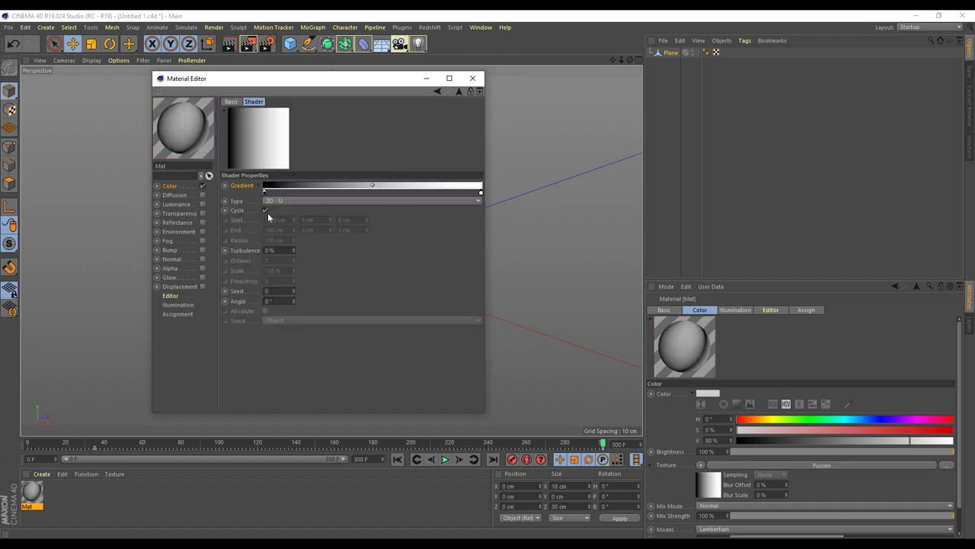
pyautogui.click(293, 201)
pyautogui.click(301, 221)
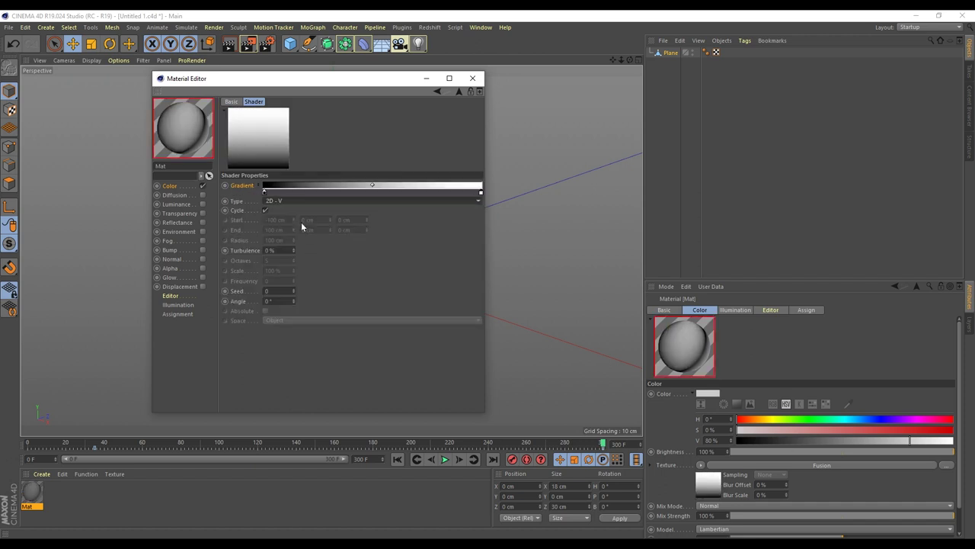
pyautogui.write('20')
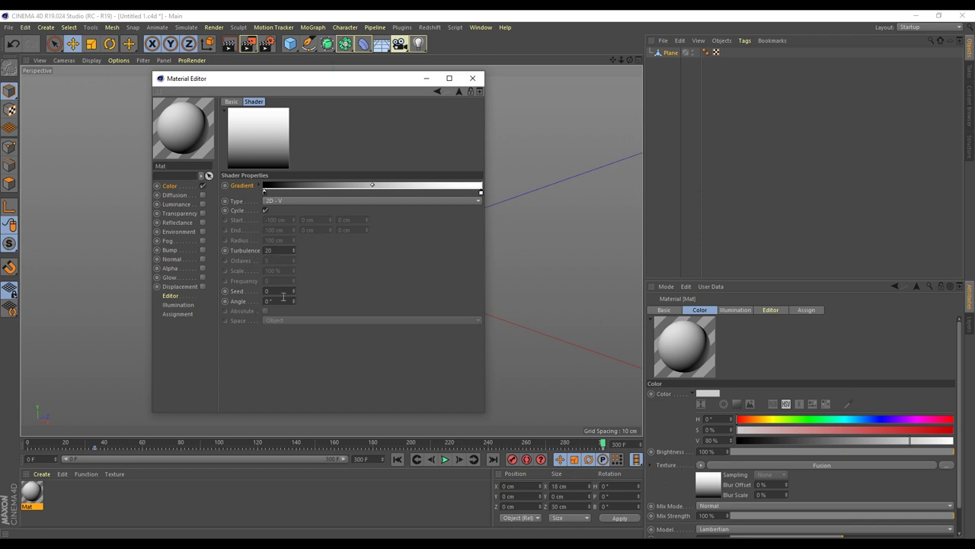
pyautogui.click(283, 298)
pyautogui.write('-25')
pyautogui.press('Return')
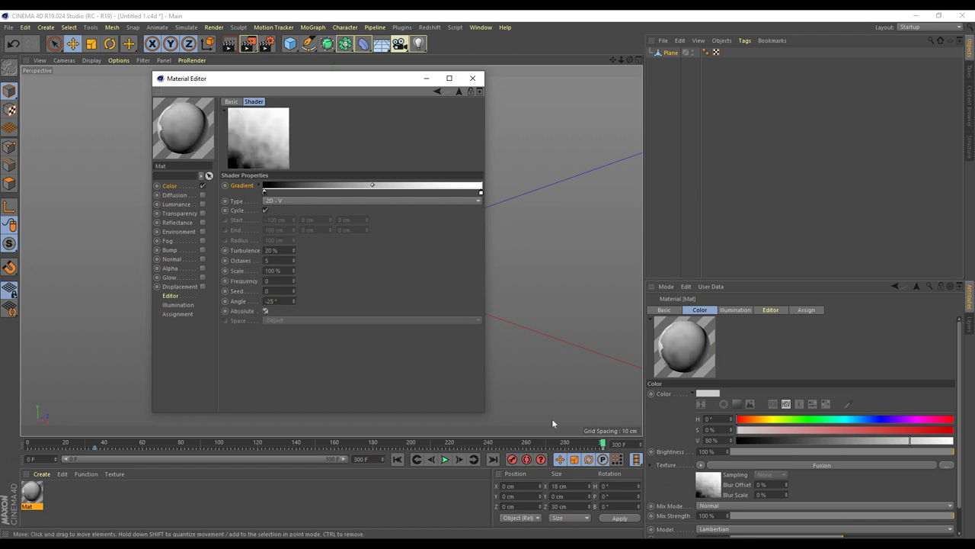
# - Set the current frame to 35
pyautogui.doubleClick(620, 444)
pyautogui.write('35')
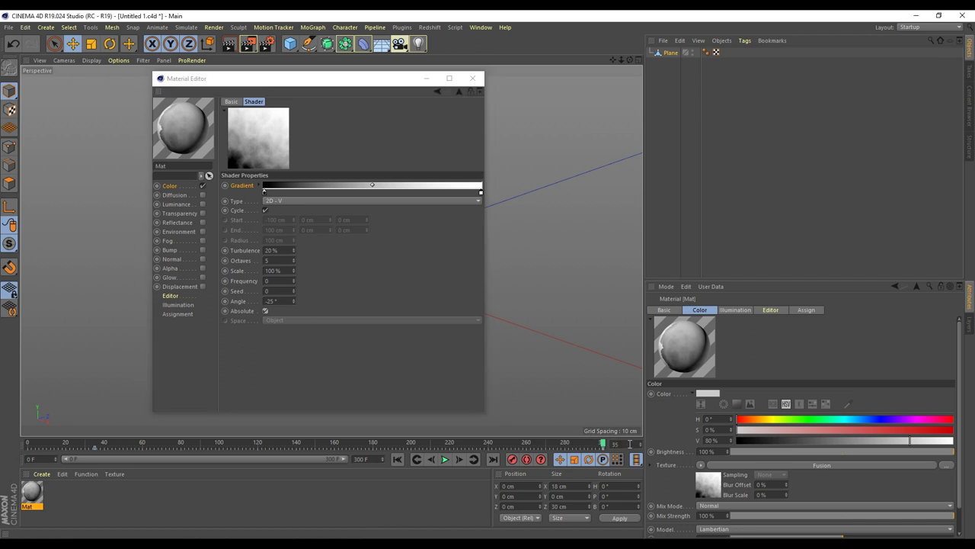
pyautogui.press('Return')
# - At frame 35, shift the second gradient's black point right and narrow its white band
pyautogui.moveTo(264, 192)
pyautogui.mouseDown()
pyautogui.moveTo(473, 191)
pyautogui.moveTo(442, 193)
pyautogui.mouseUp()
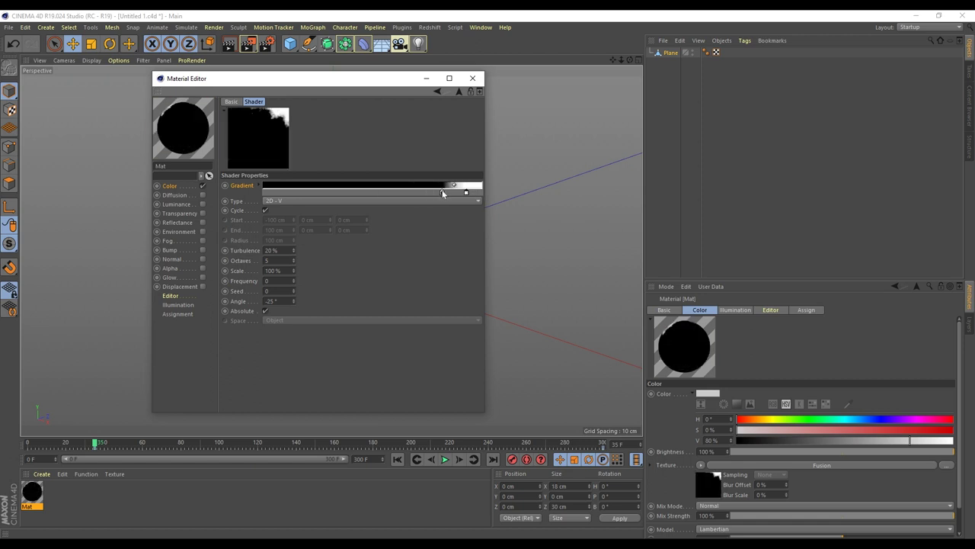
pyautogui.click(481, 192)
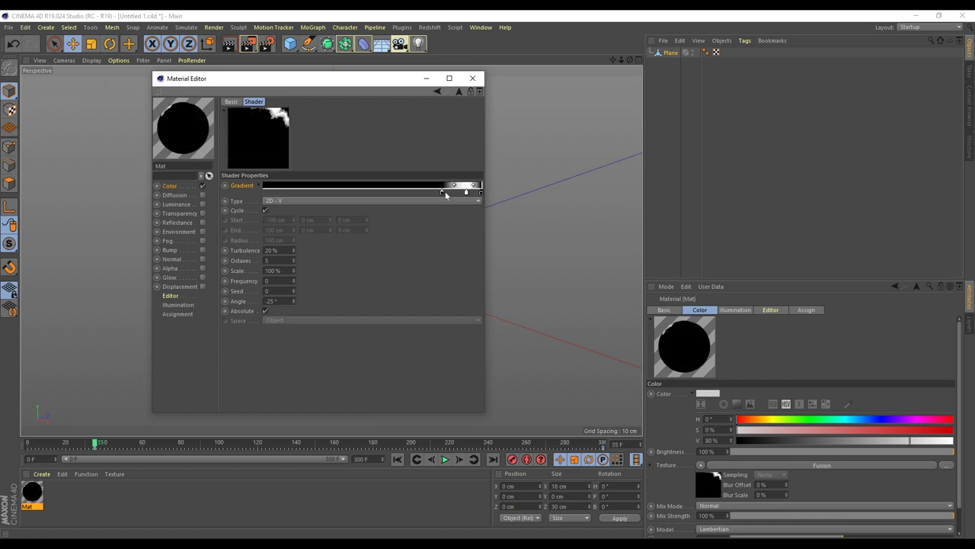
pyautogui.moveTo(443, 192); pyautogui.dragTo(470, 195)
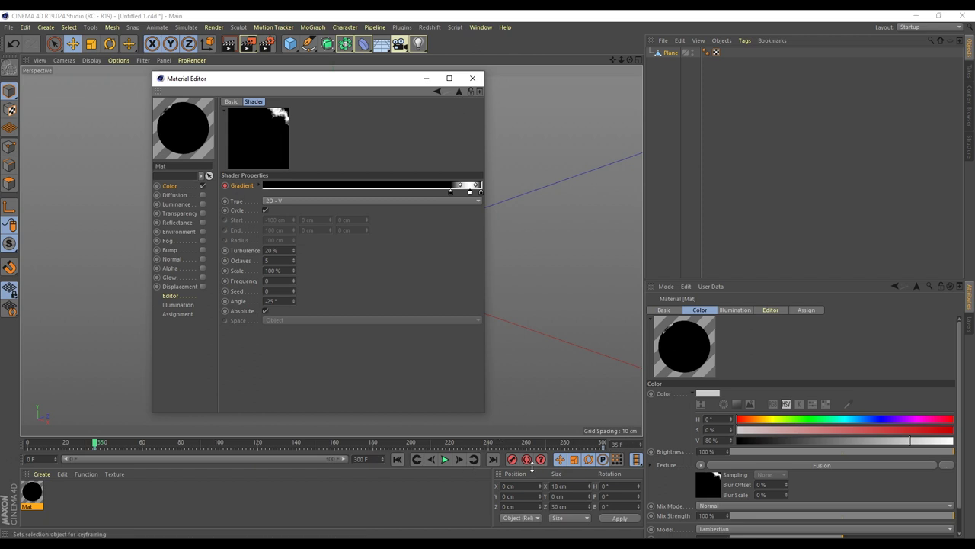
# - At frame 300, make the gradient mostly black with white near its start, and keyframe it
pyautogui.click(627, 445)
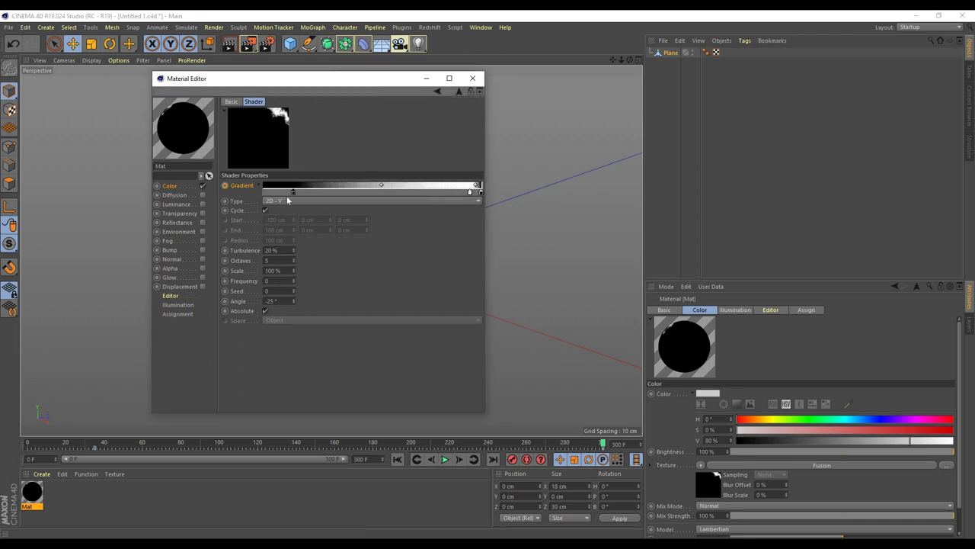
pyautogui.moveTo(449, 193); pyautogui.dragTo(265, 195)
pyautogui.moveTo(471, 193); pyautogui.dragTo(279, 193)
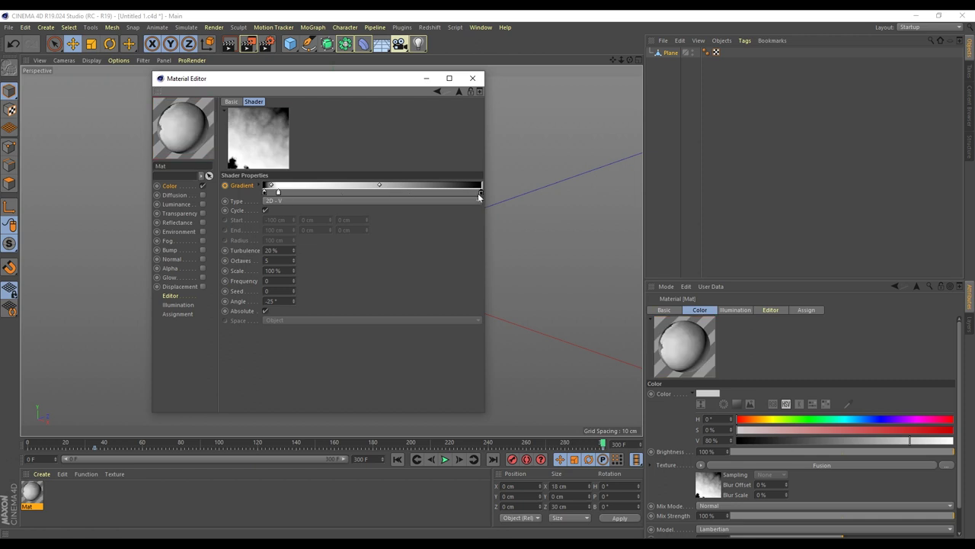
pyautogui.moveTo(480, 192); pyautogui.dragTo(297, 194)
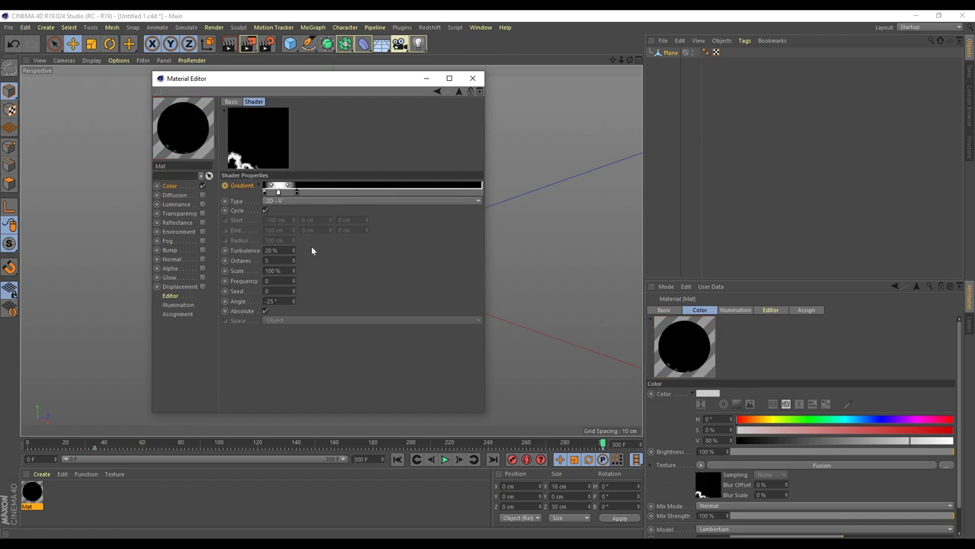
pyautogui.click(225, 186)
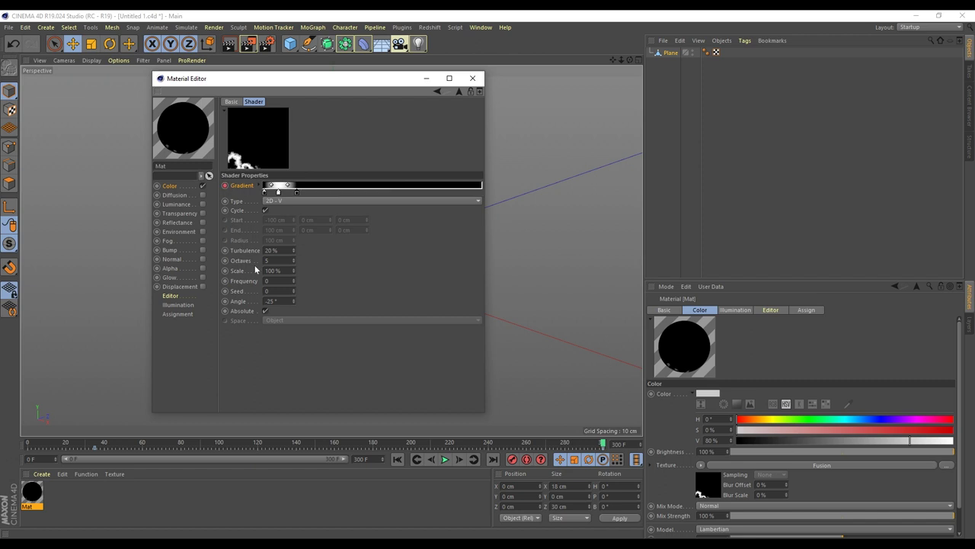
# - Add the magazine image as a layer, copying it into the project, and return to frame 35
pyautogui.click(459, 92)
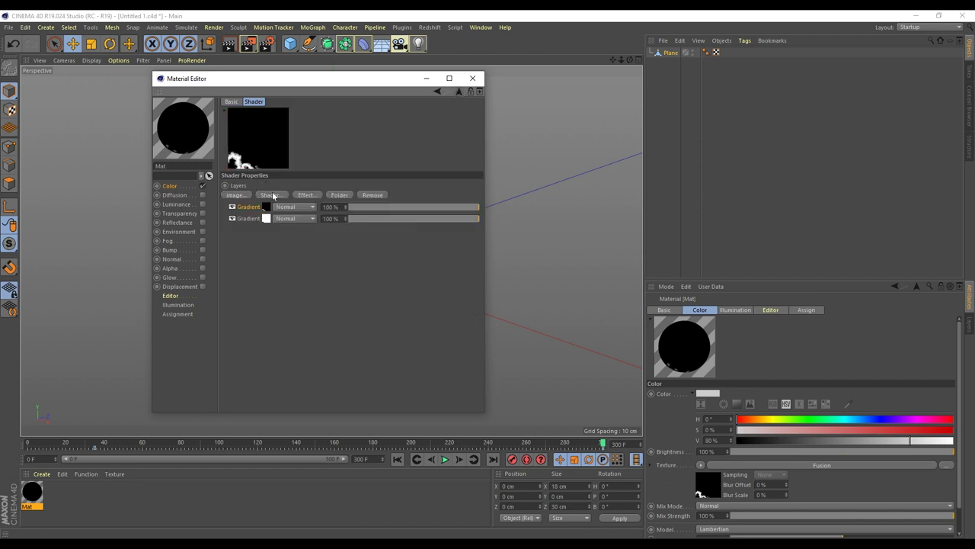
pyautogui.click(234, 195)
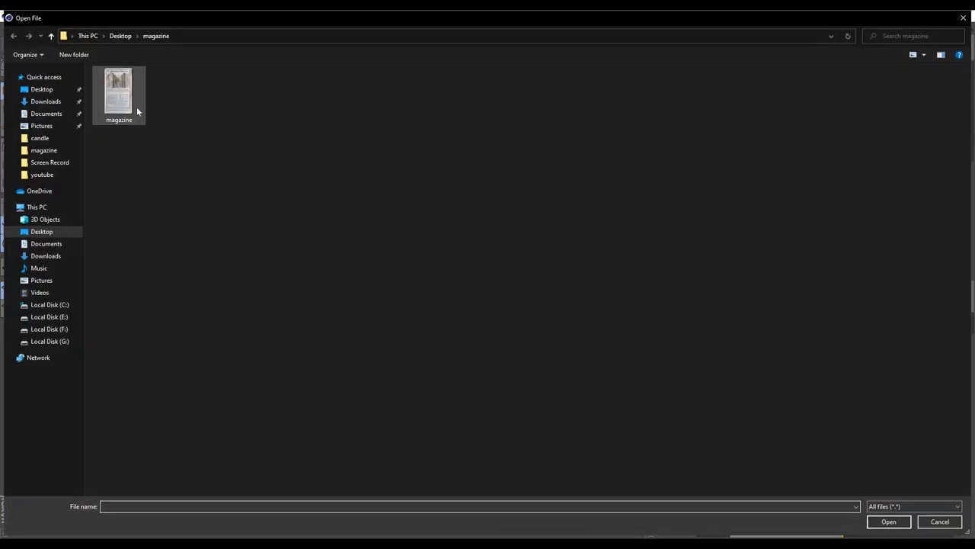
pyautogui.doubleClick(137, 111)
pyautogui.click(542, 313)
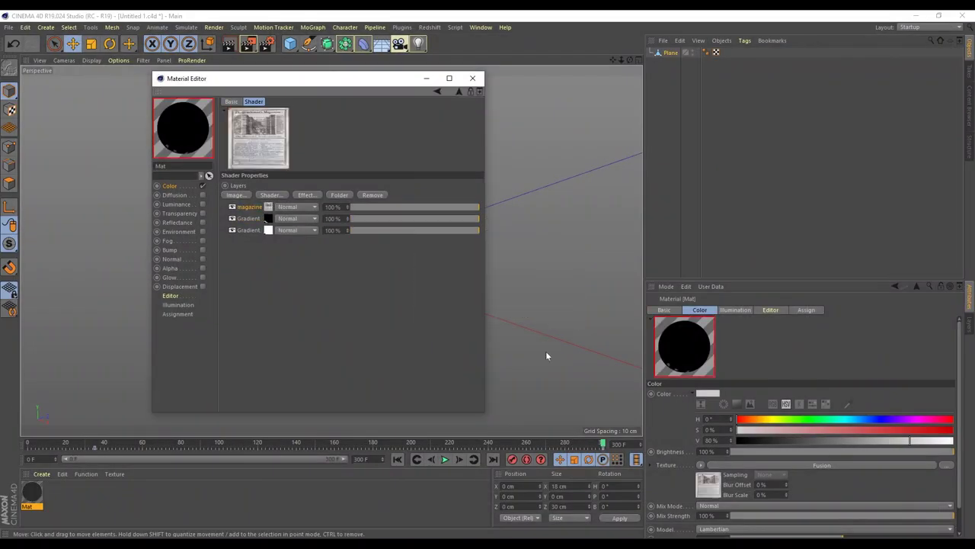
pyautogui.click(619, 444)
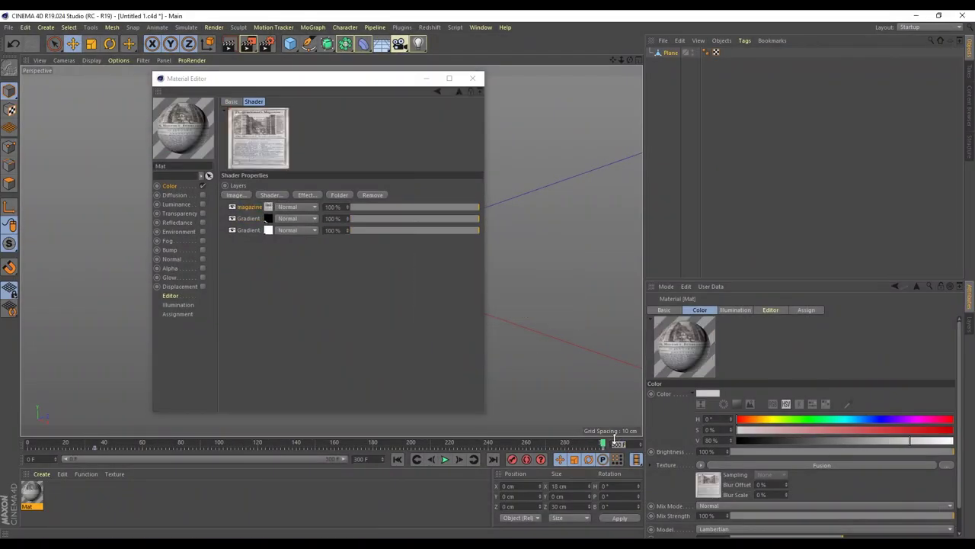
pyautogui.write('35')
pyautogui.press('Return')
# - Move the magazine layer to the bottom; set the first Gradient to Layer Mask, the second to Add
pyautogui.moveTo(248, 208); pyautogui.dragTo(245, 235)
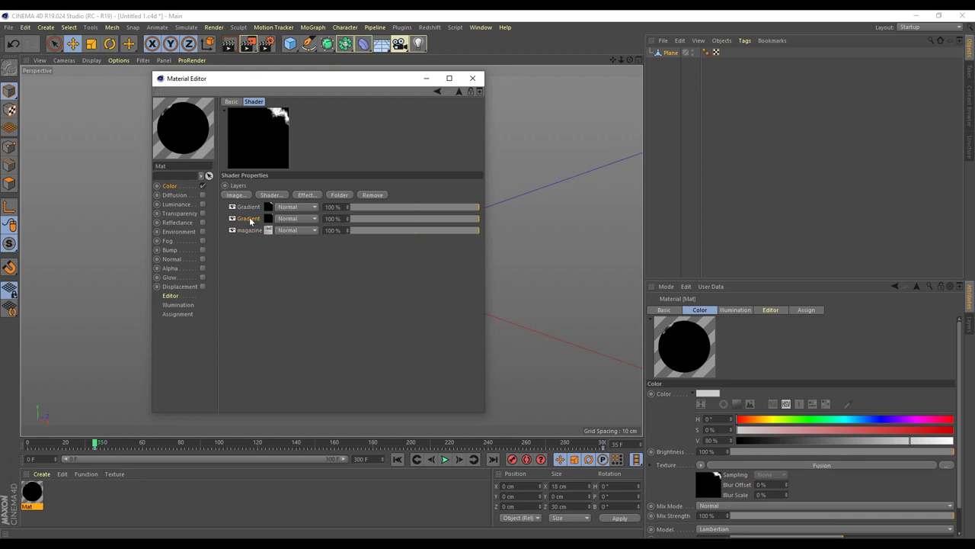
pyautogui.moveTo(253, 219); pyautogui.dragTo(259, 207)
pyautogui.click(270, 210)
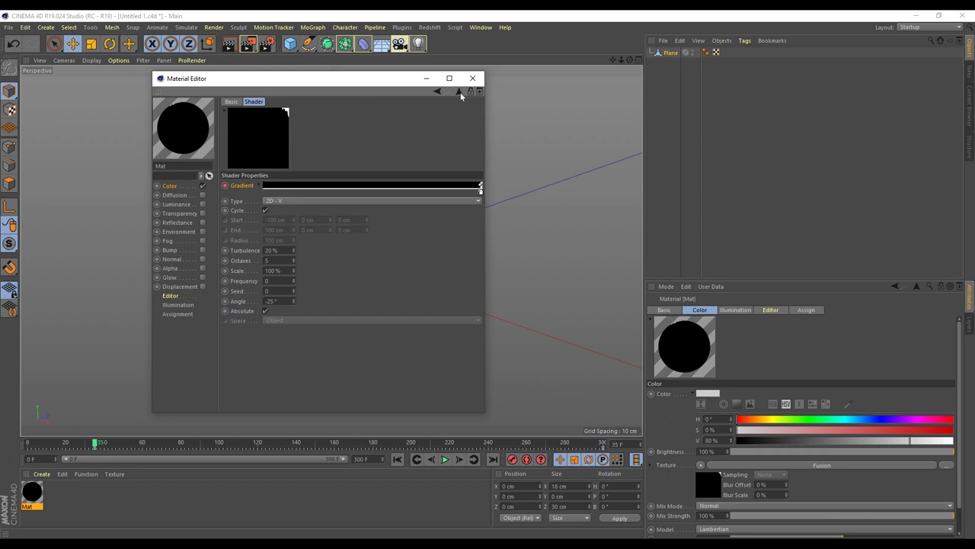
pyautogui.click(459, 92)
pyautogui.click(307, 209)
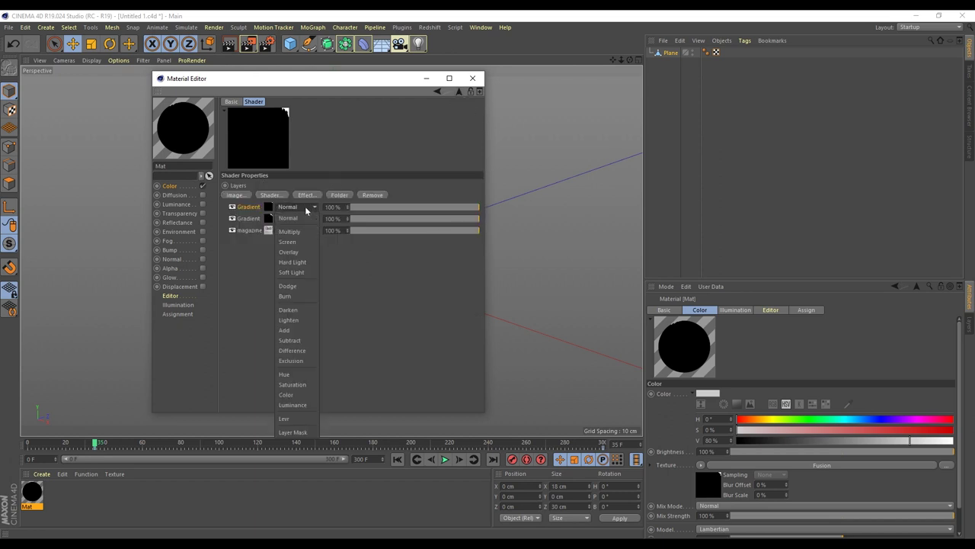
pyautogui.click(293, 432)
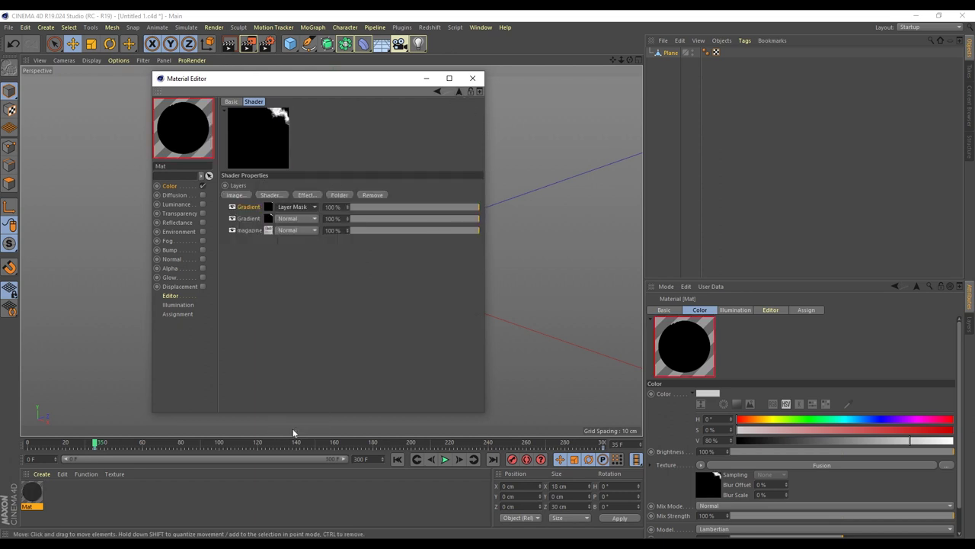
pyautogui.click(294, 218)
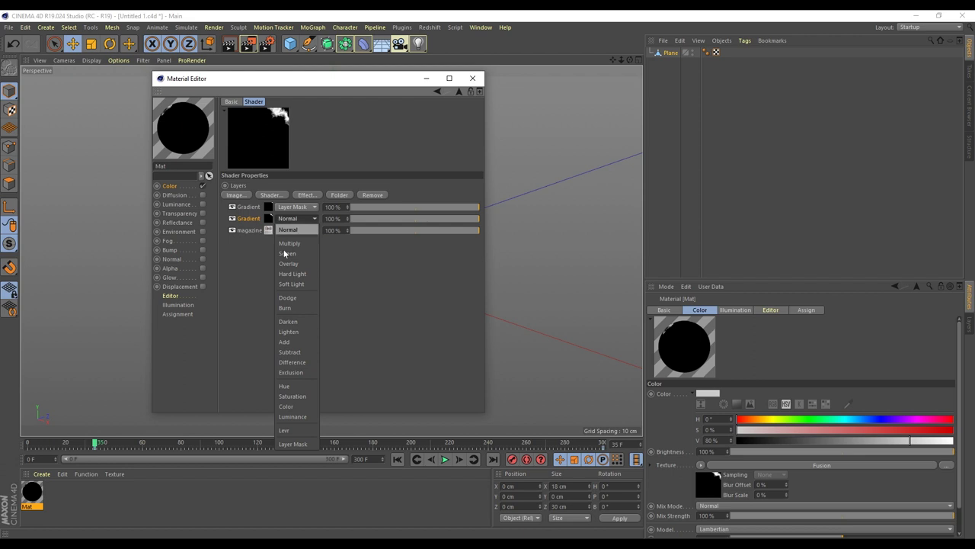
pyautogui.click(295, 344)
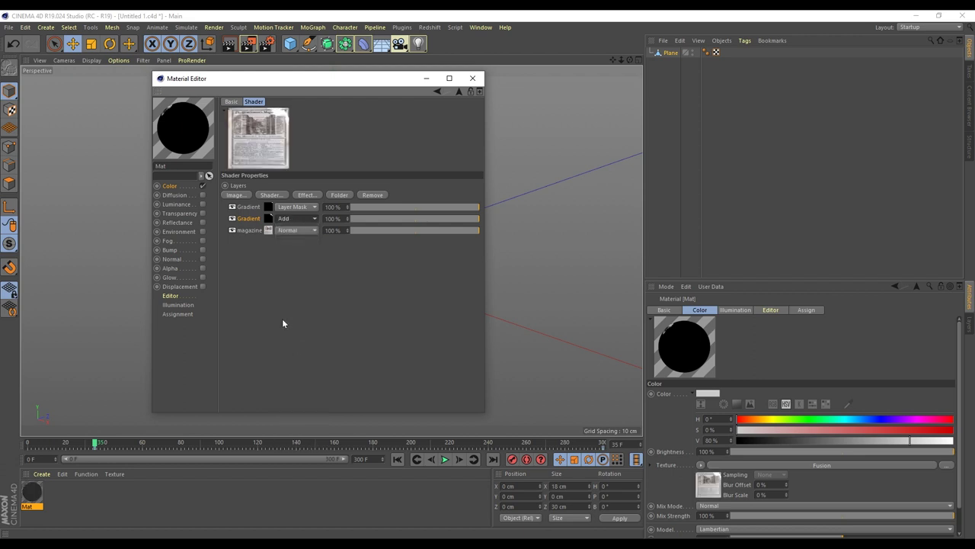
# - Copy the Add Gradient shader and paste it into the Luminance texture
pyautogui.rightClick(251, 220)
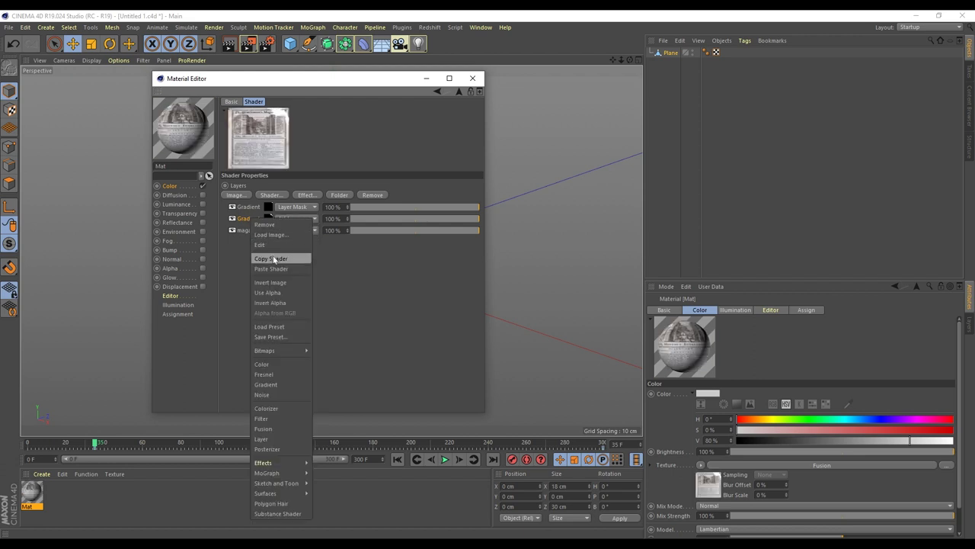
pyautogui.click(277, 259)
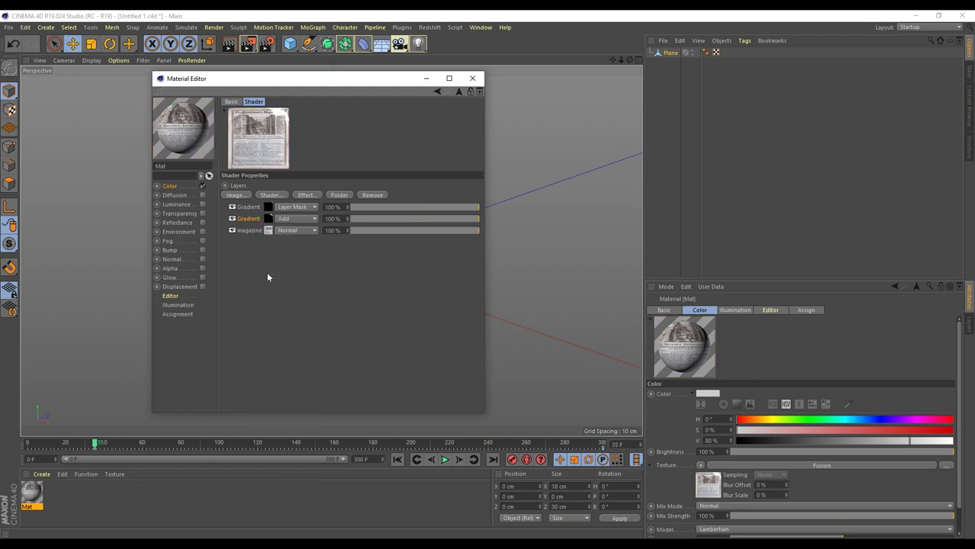
pyautogui.click(183, 206)
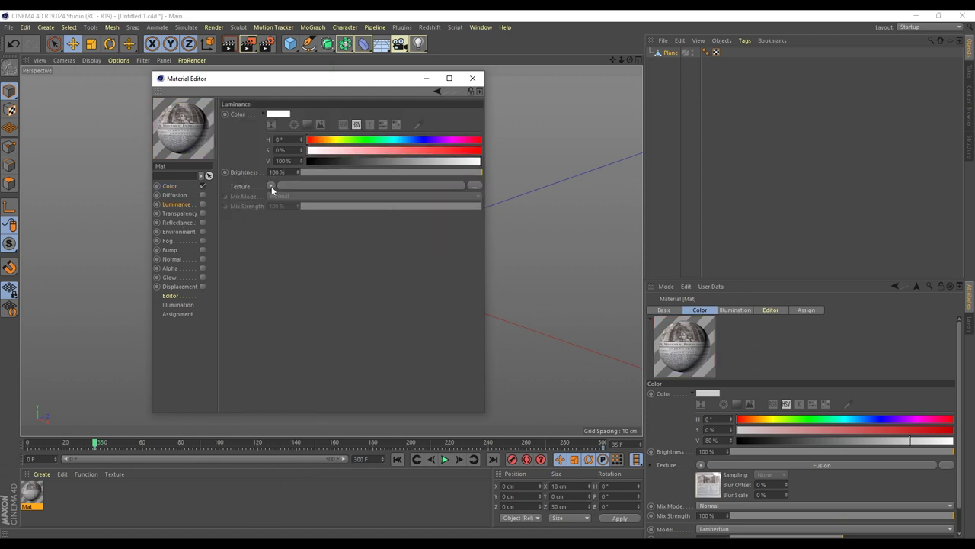
pyautogui.click(271, 187)
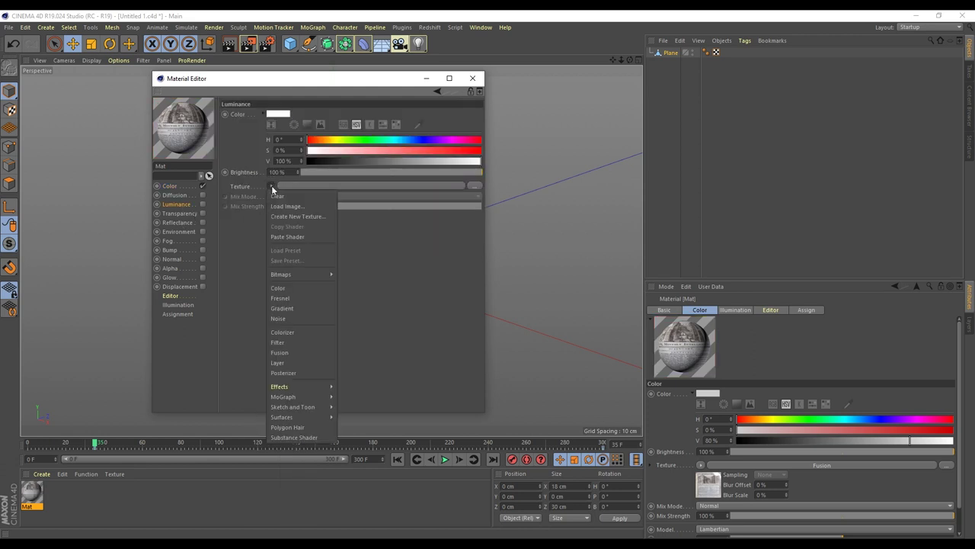
pyautogui.click(296, 236)
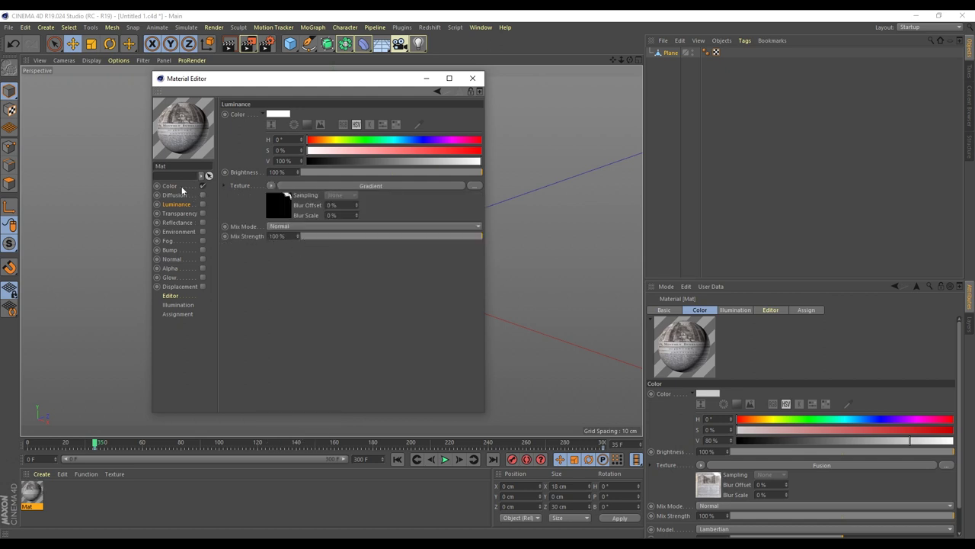
pyautogui.click(183, 188)
pyautogui.click(282, 206)
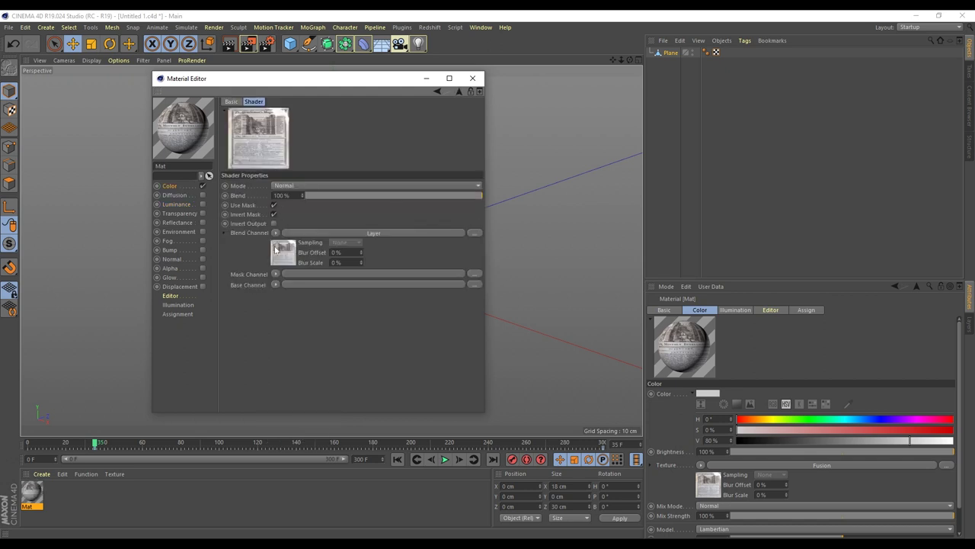
# - Copy the Layer Mask Gradient and paste it into the Fusion shader's Mask Channel
pyautogui.click(252, 207)
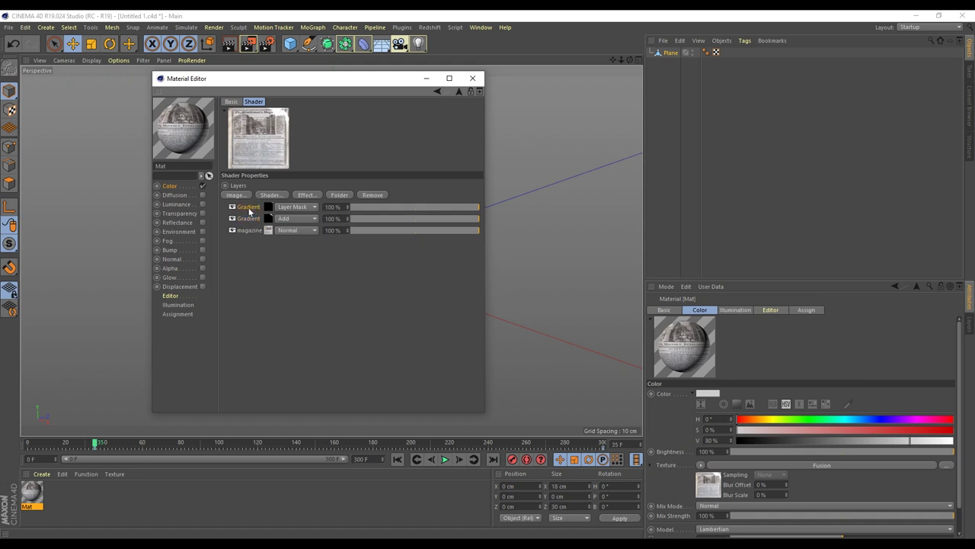
pyautogui.rightClick(250, 211)
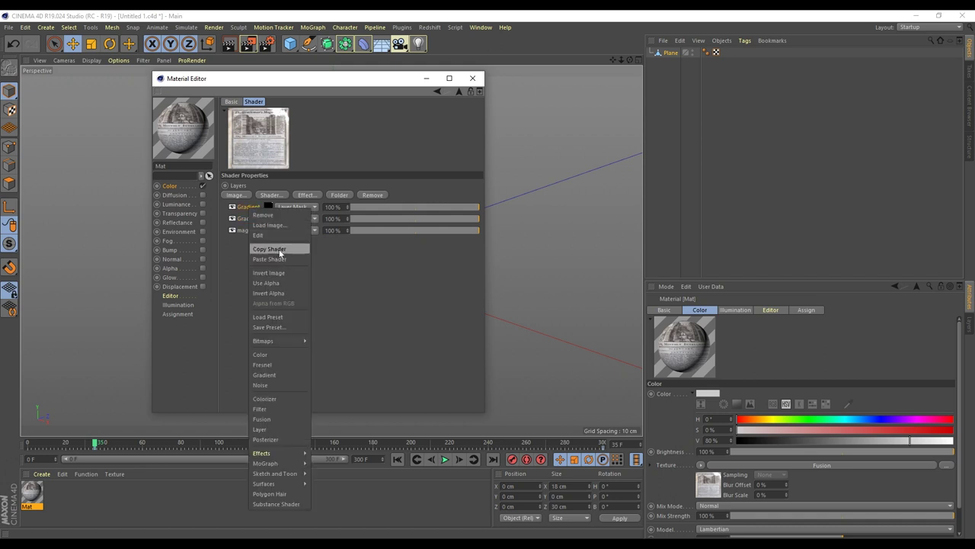
pyautogui.click(272, 249)
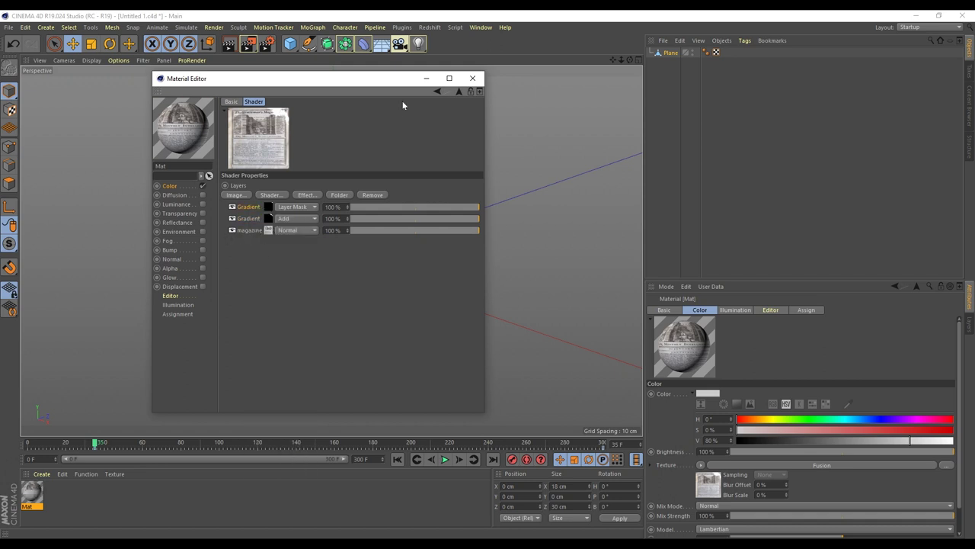
pyautogui.click(458, 92)
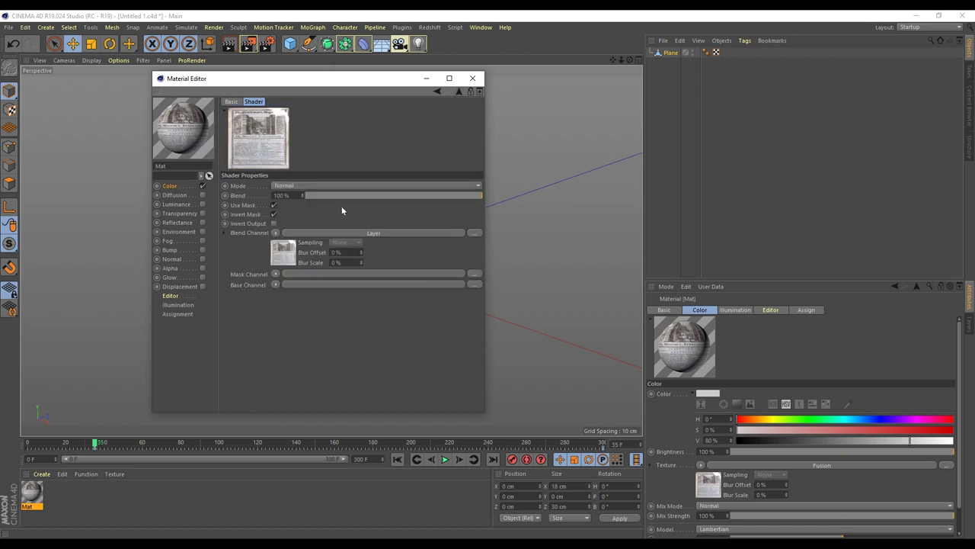
pyautogui.click(276, 274)
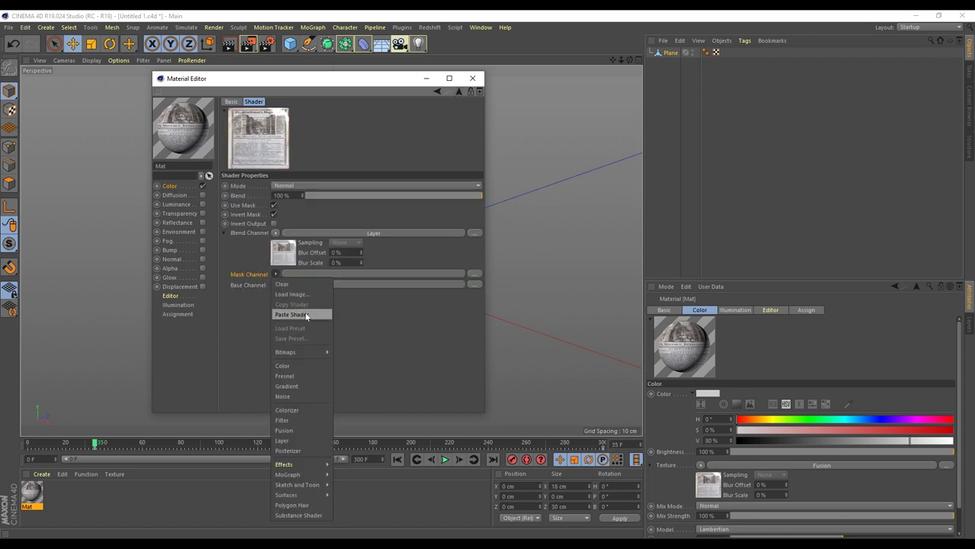
pyautogui.click(292, 314)
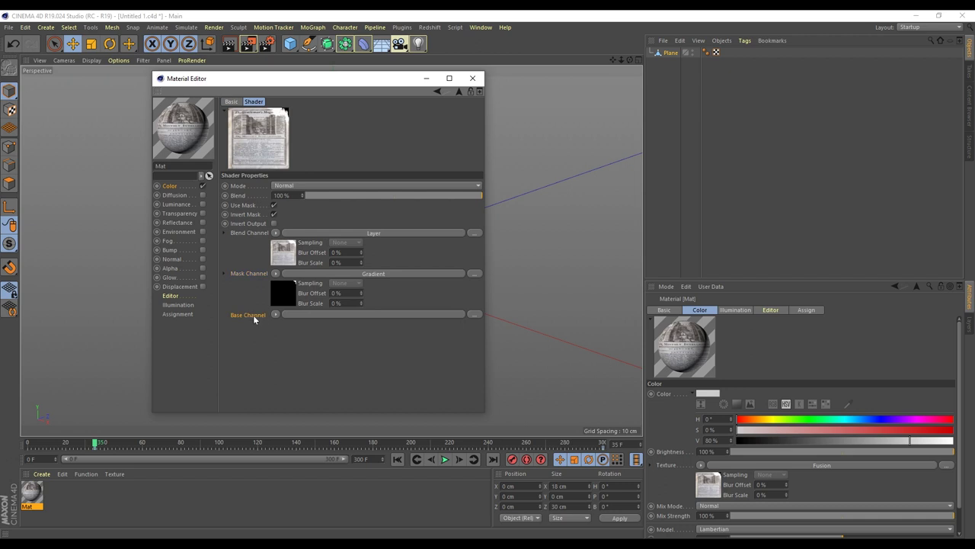
pyautogui.click(275, 315)
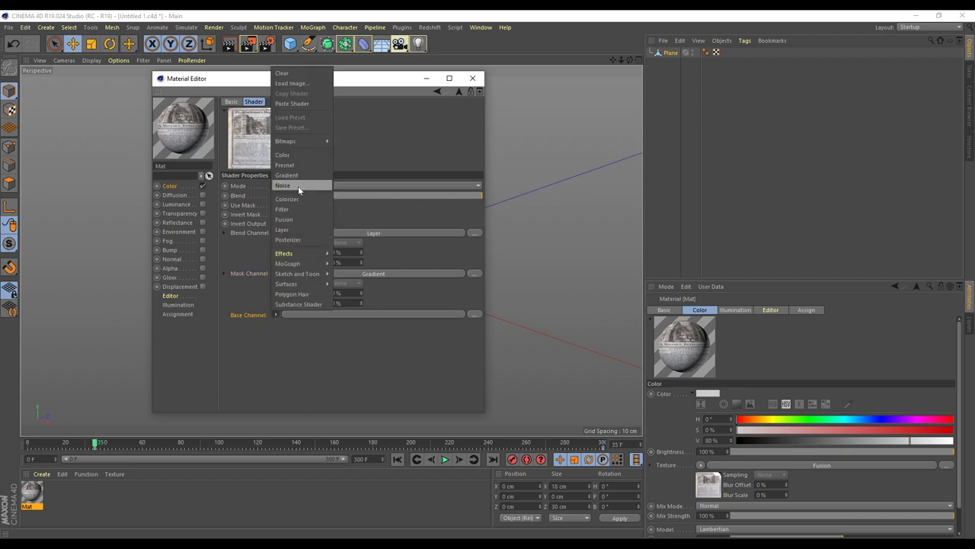
# - Put a Noise shader in the Base Channel: Color 2 at 50% V, Nutous type, 125% Global Scale
pyautogui.click(298, 186)
pyautogui.click(282, 333)
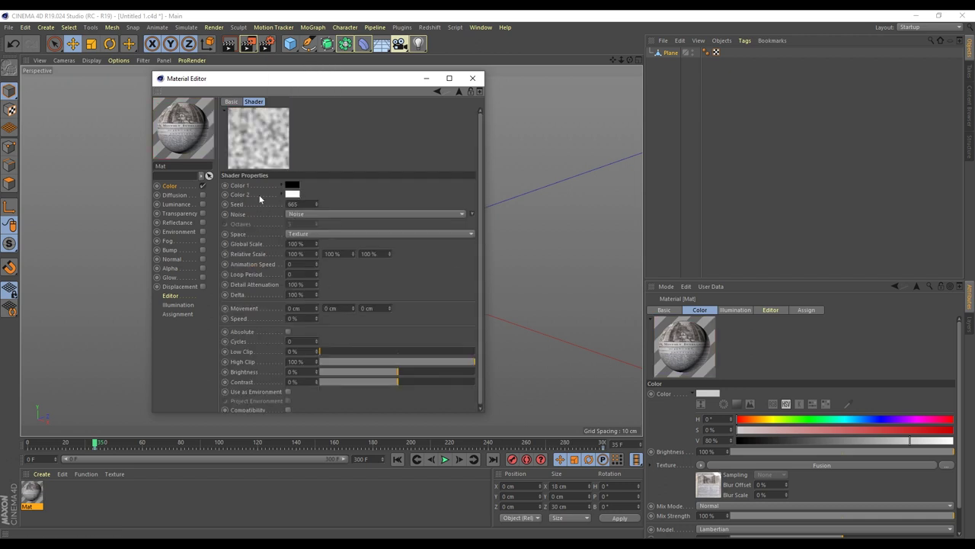
pyautogui.click(292, 194)
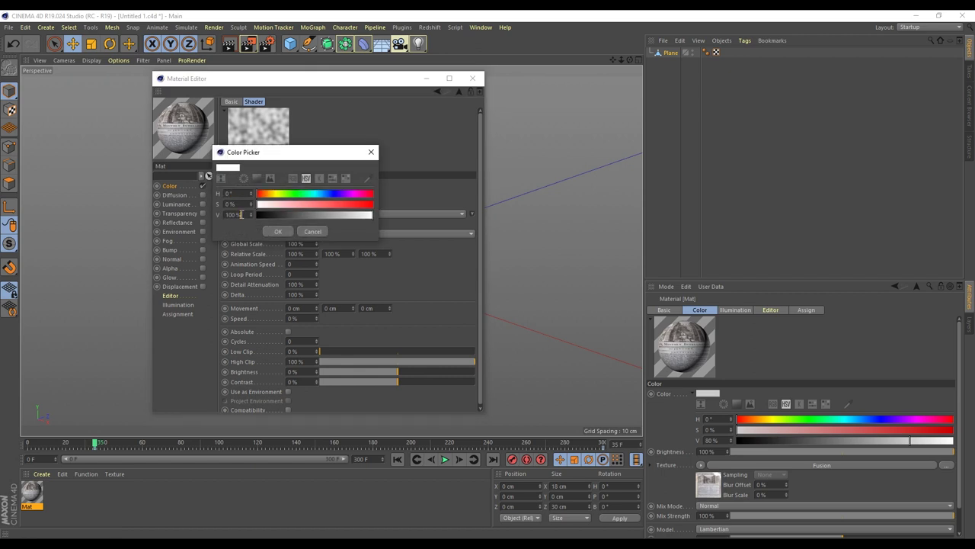
pyautogui.write('50')
pyautogui.press('Return')
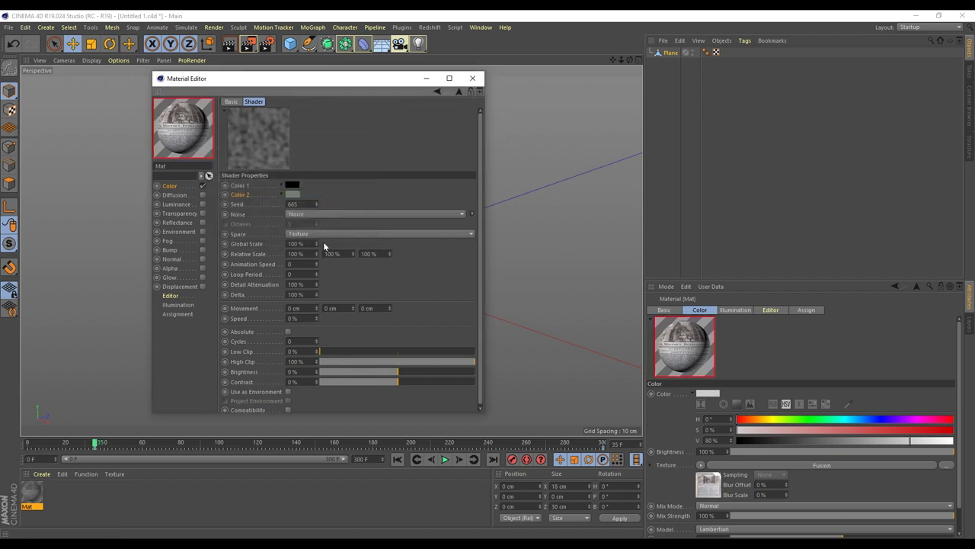
pyautogui.click(303, 213)
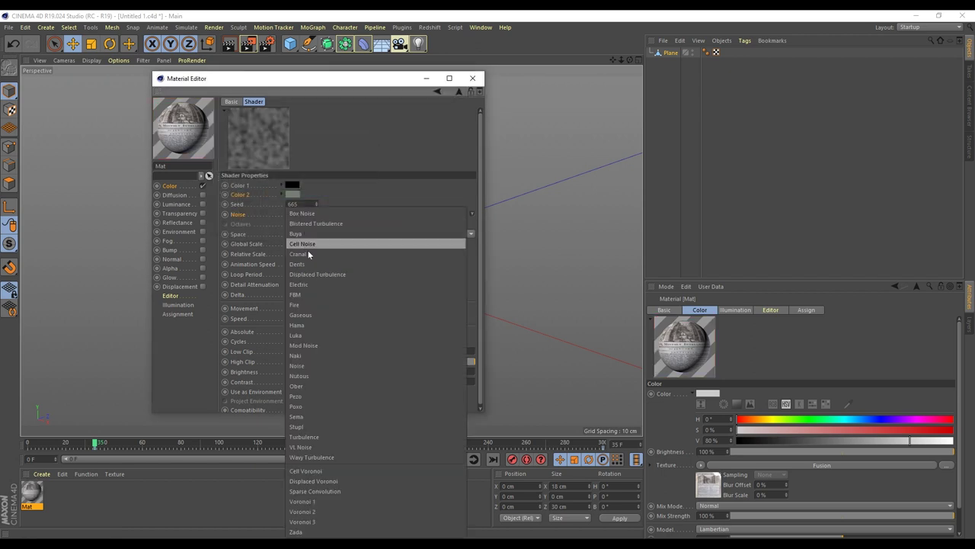
pyautogui.click(320, 374)
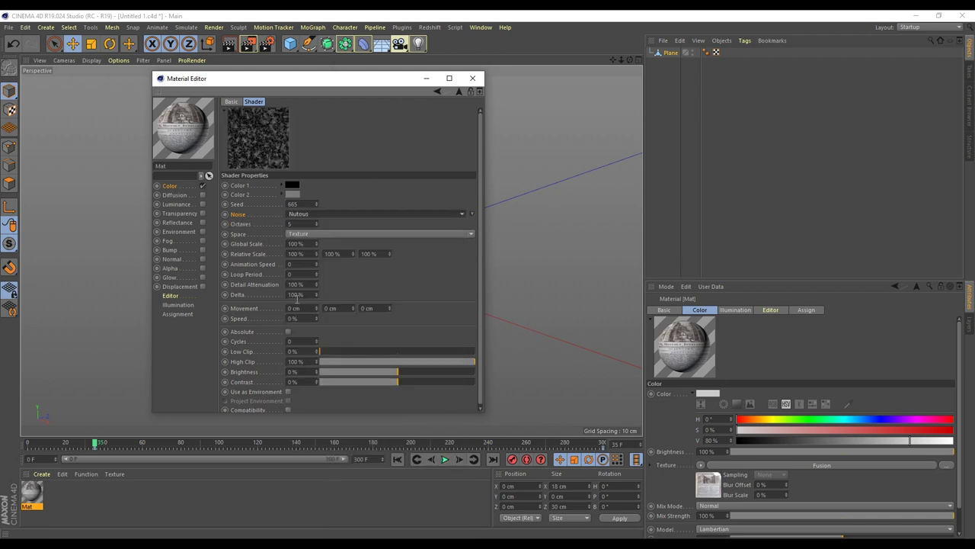
pyautogui.doubleClick(307, 244)
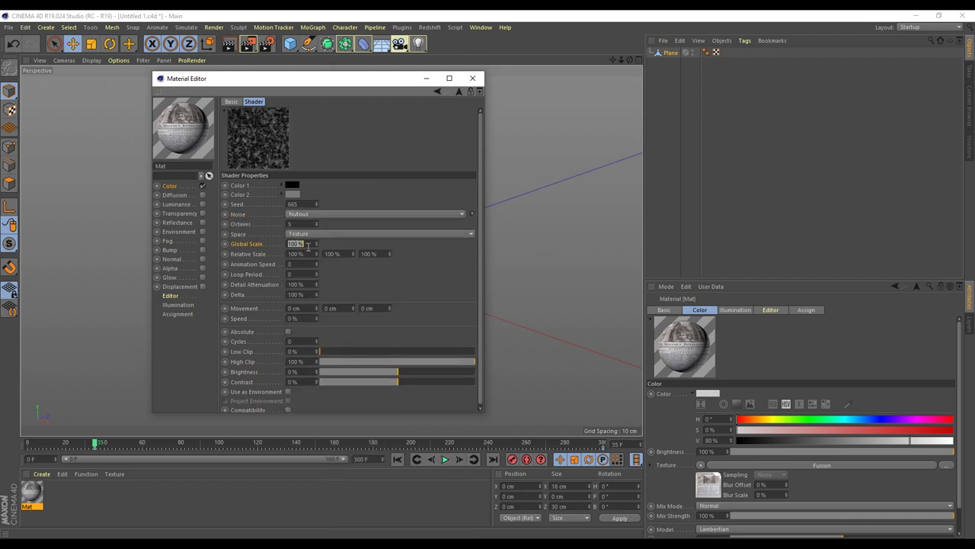
pyautogui.write('125')
pyautogui.press('Return')
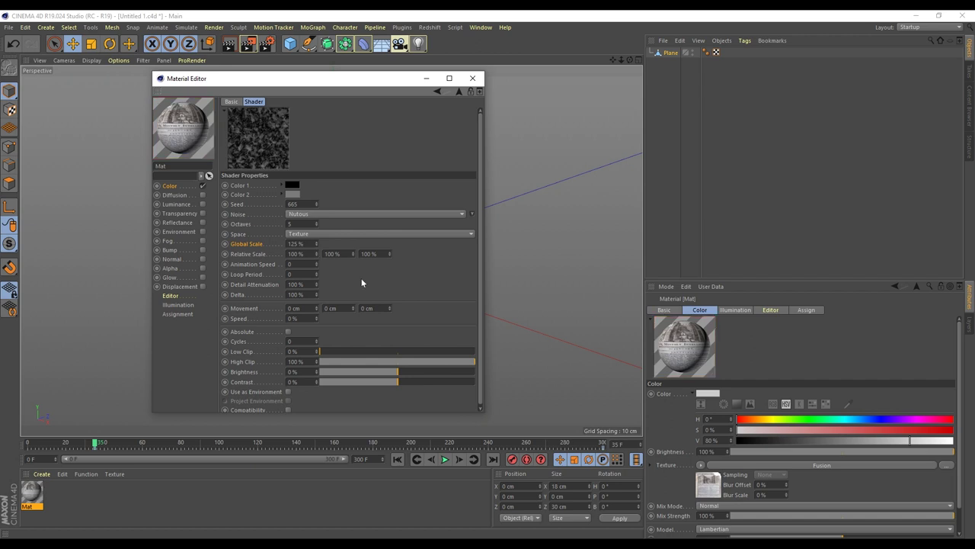
pyautogui.click(459, 91)
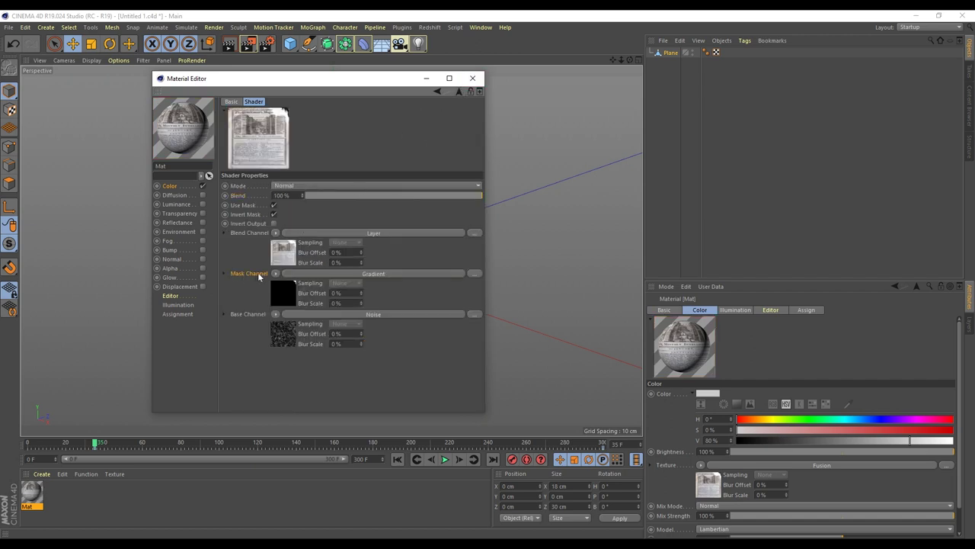
# - Copy the mask Gradient, enable the inverted Alpha channel and load a Fusion shader as its texture
pyautogui.click(276, 274)
pyautogui.click(171, 269)
pyautogui.click(202, 268)
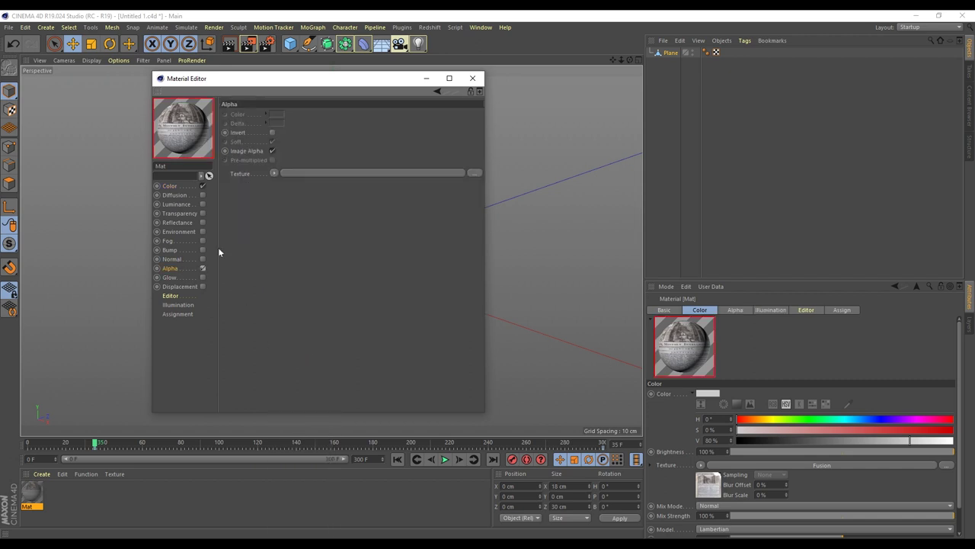
pyautogui.click(272, 133)
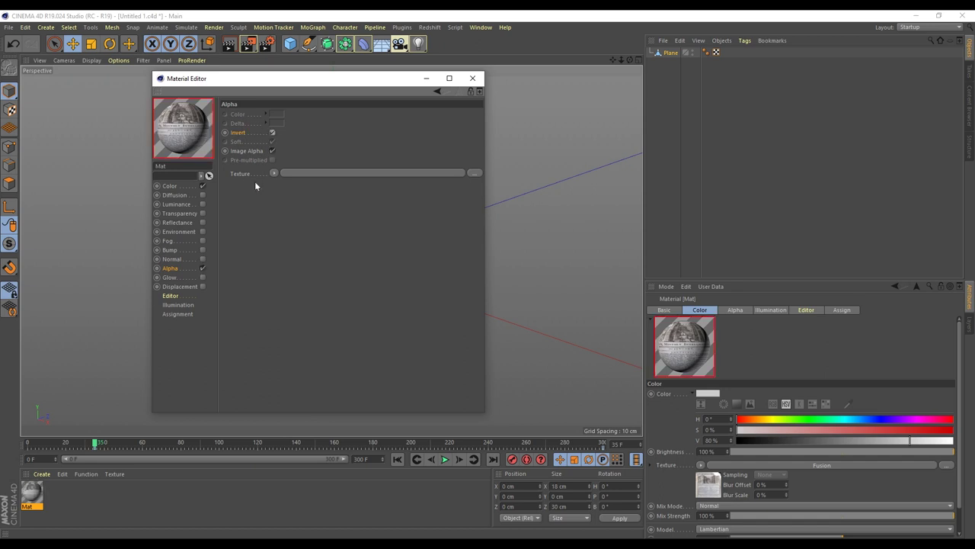
pyautogui.click(274, 173)
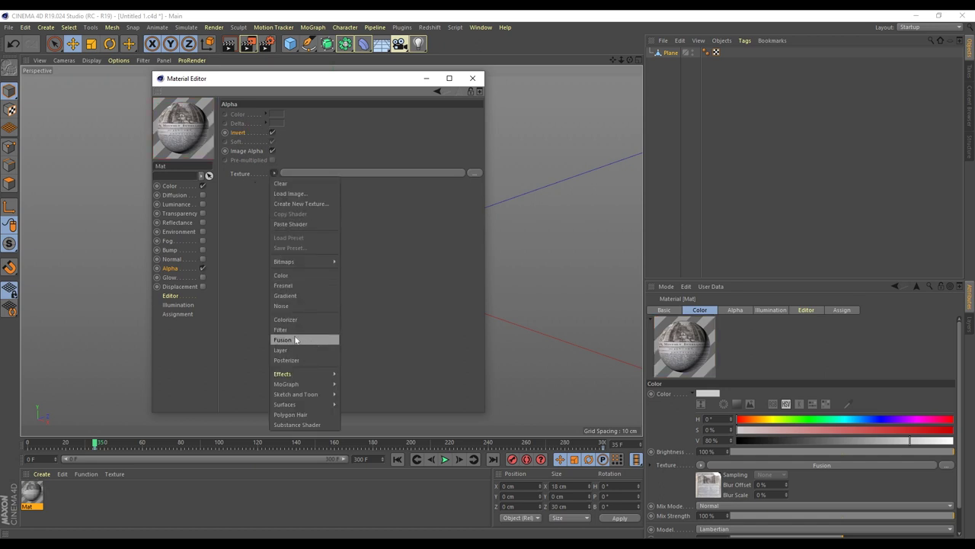
pyautogui.click(307, 344)
# - Turn on Use Mask and Invert Mask in the alpha Fusion shader and paste the Gradient into its Mask Channel
pyautogui.click(287, 195)
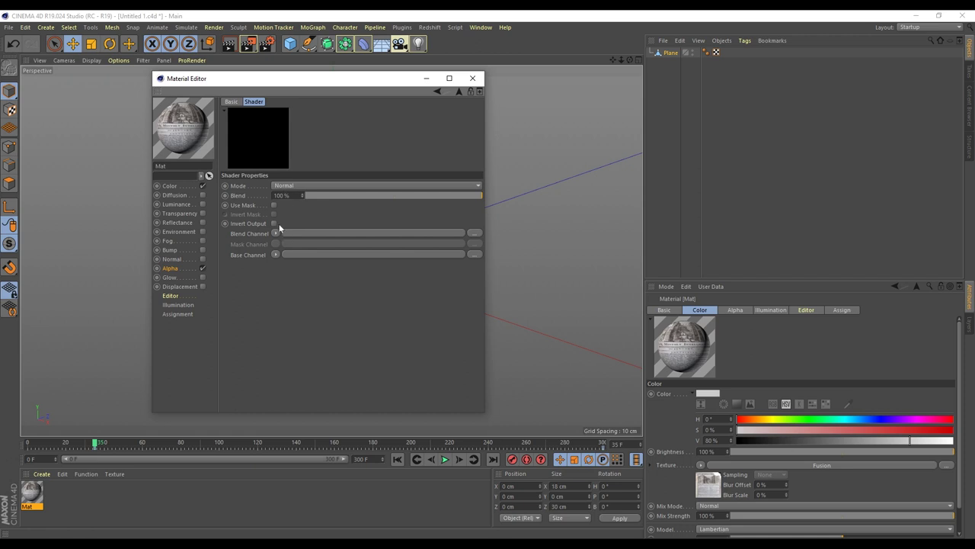
pyautogui.click(275, 206)
pyautogui.click(275, 215)
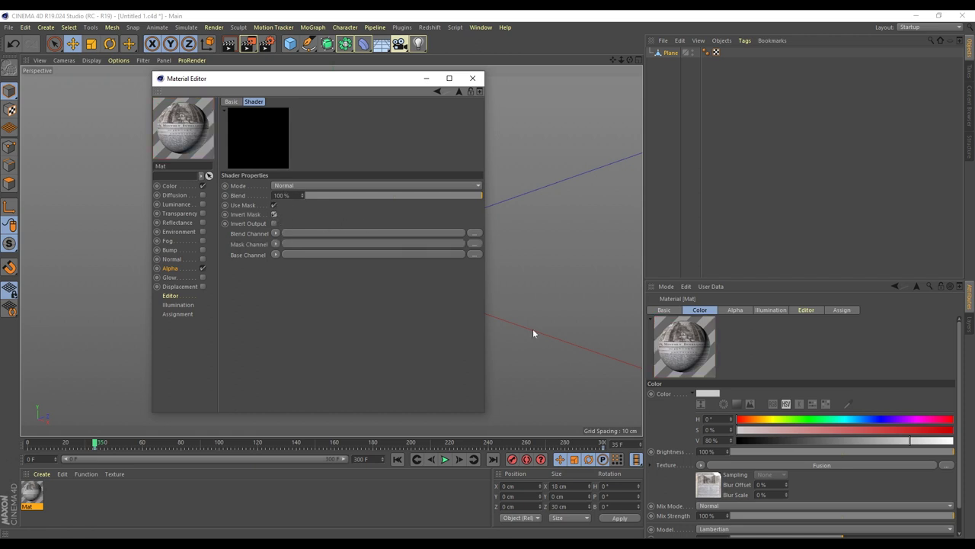
pyautogui.click(249, 236)
pyautogui.click(275, 245)
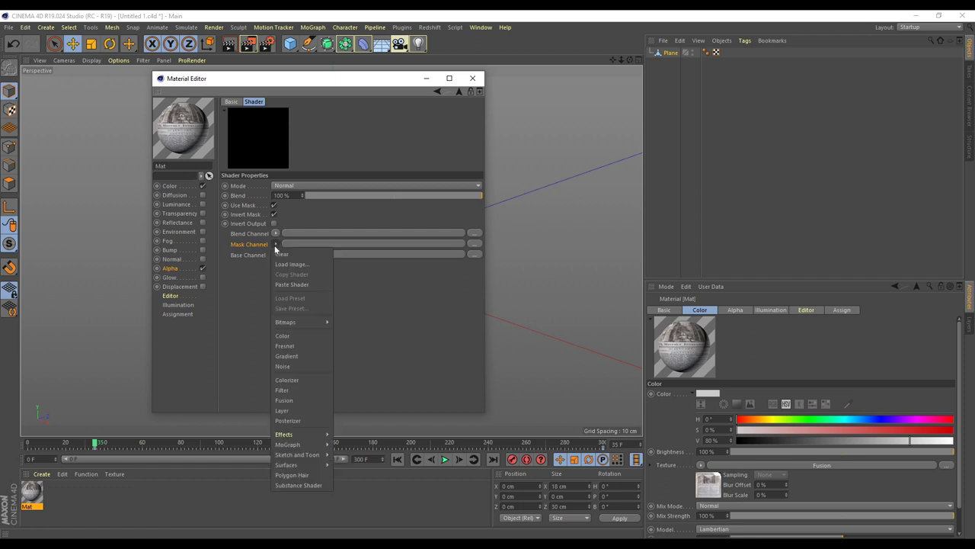
pyautogui.click(295, 285)
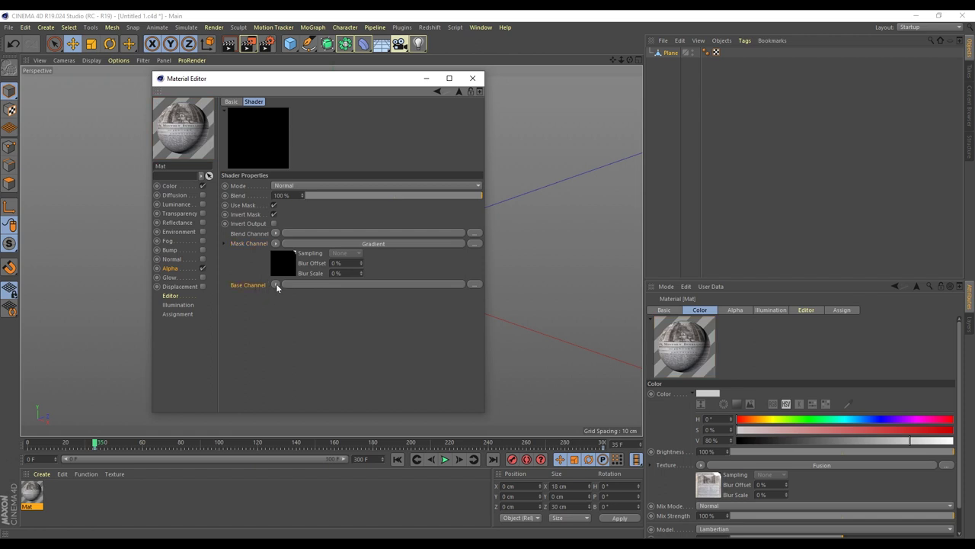
# - Load a Noise shader into the alpha Fusion's base channel and set its type to Fire
pyautogui.click(276, 285)
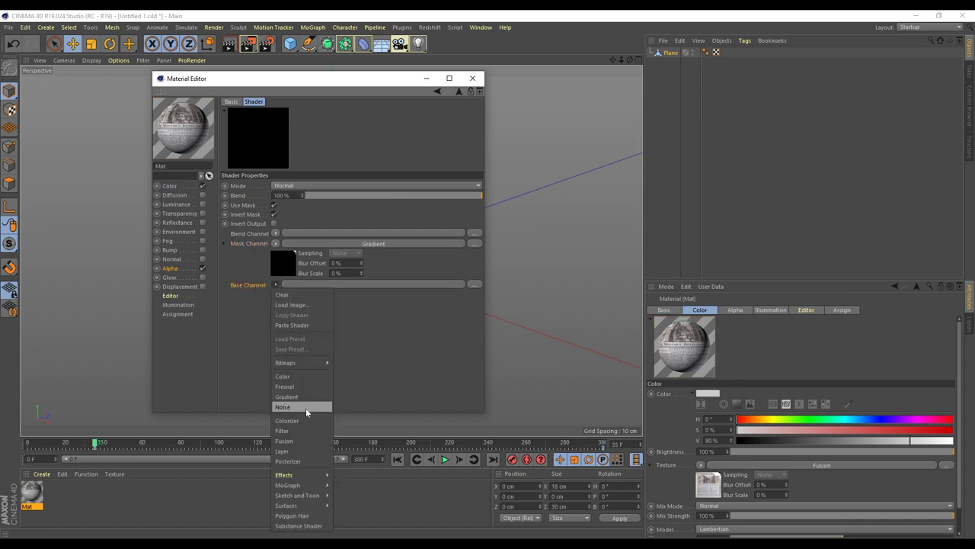
pyautogui.click(294, 407)
pyautogui.click(285, 309)
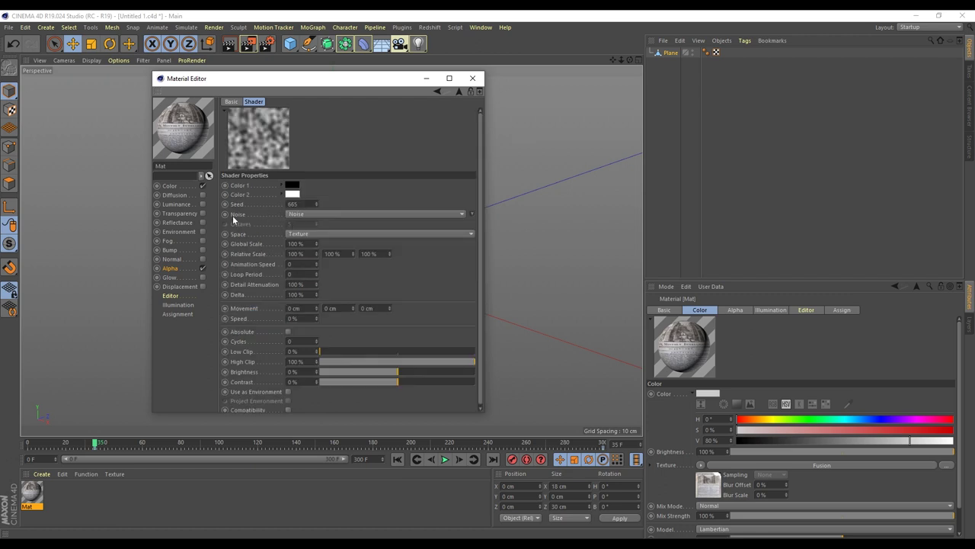
pyautogui.click(314, 216)
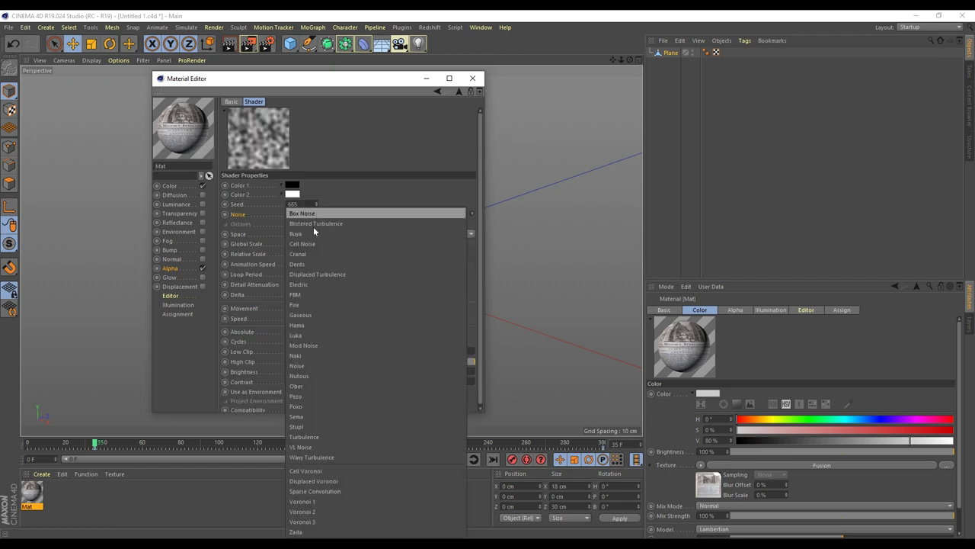
pyautogui.click(318, 305)
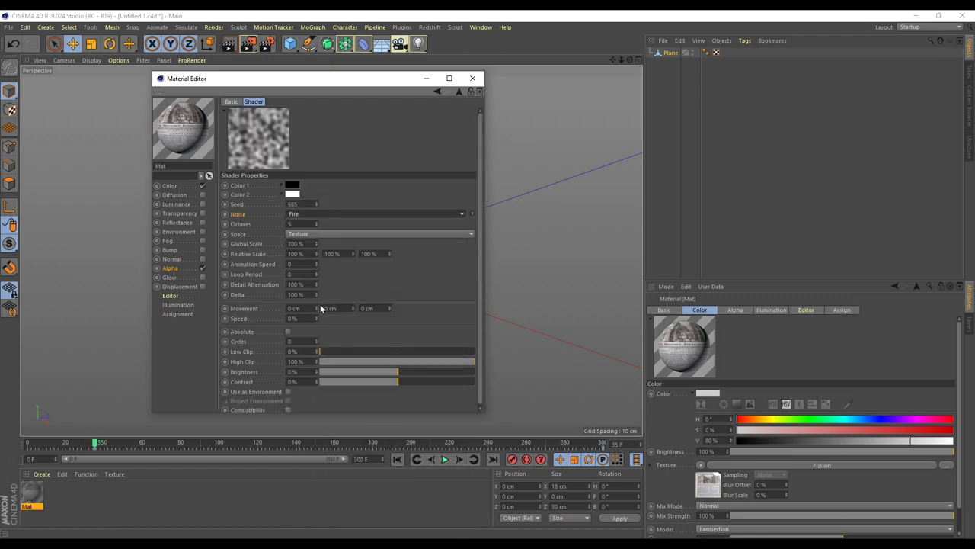
# - Set the Fire noise to 125% global scale, 25% high clip and 77% contrast
pyautogui.doubleClick(304, 245)
pyautogui.write('125')
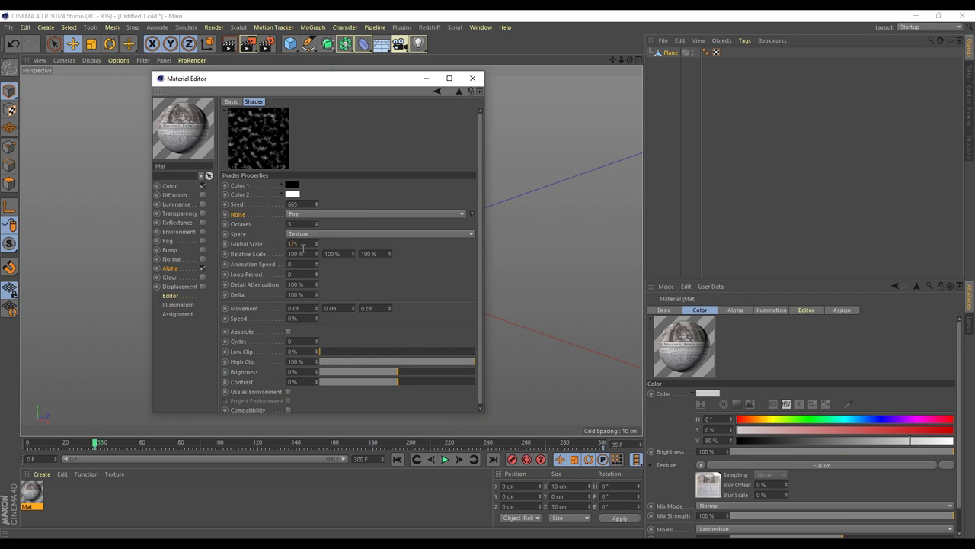
pyautogui.press('Return')
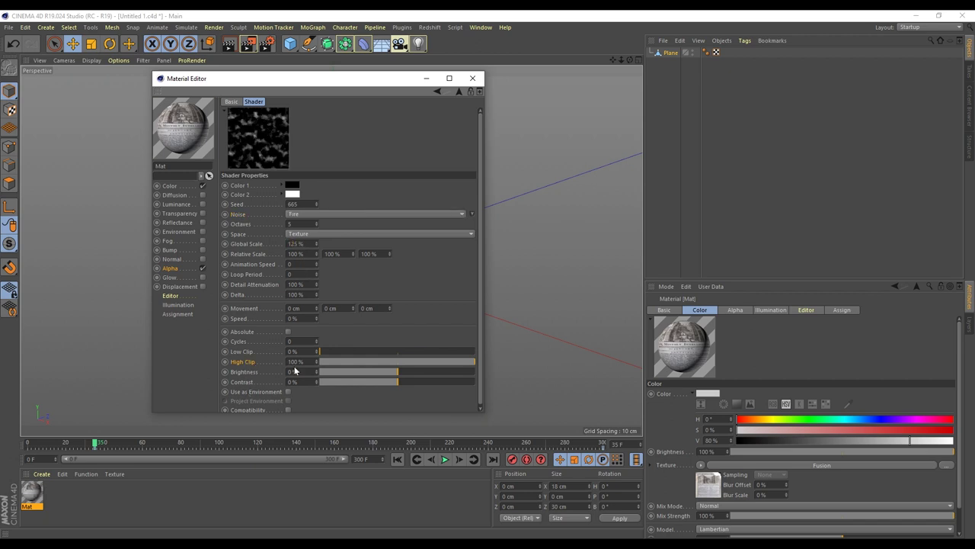
pyautogui.doubleClick(303, 361)
pyautogui.write('25')
pyautogui.press('Return')
pyautogui.doubleClick(305, 382)
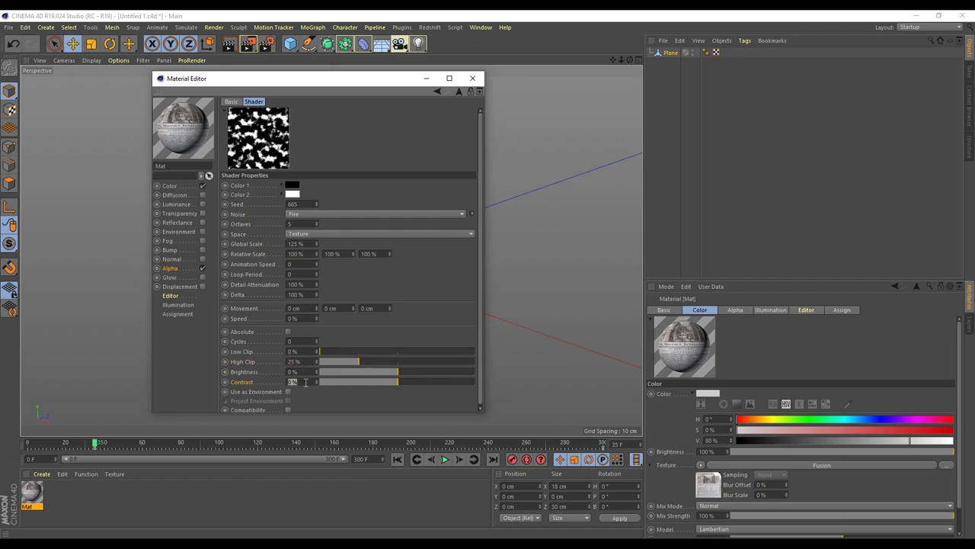
pyautogui.write('77')
pyautogui.press('Return')
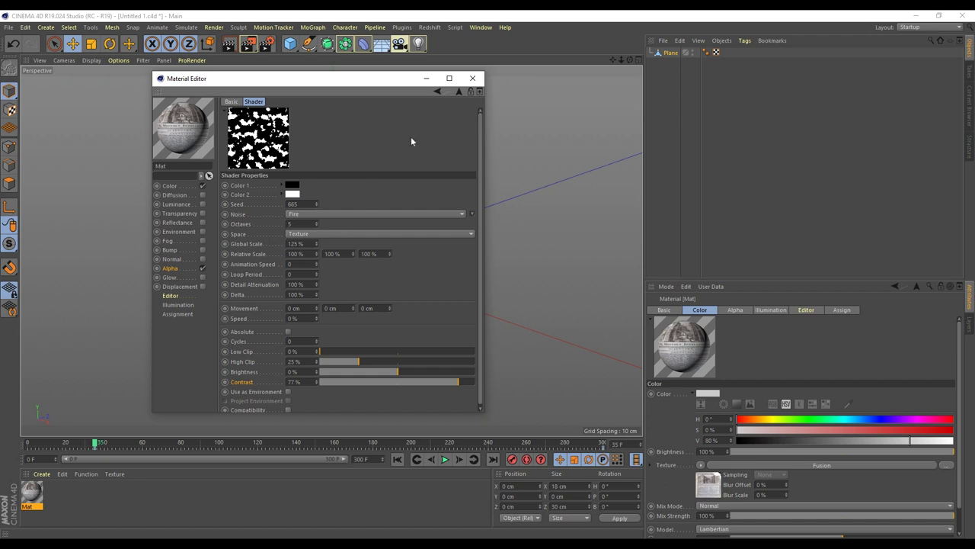
# - Close the Material Editor and drag the Mat material onto the plane, framing the textured plane
pyautogui.click(185, 184)
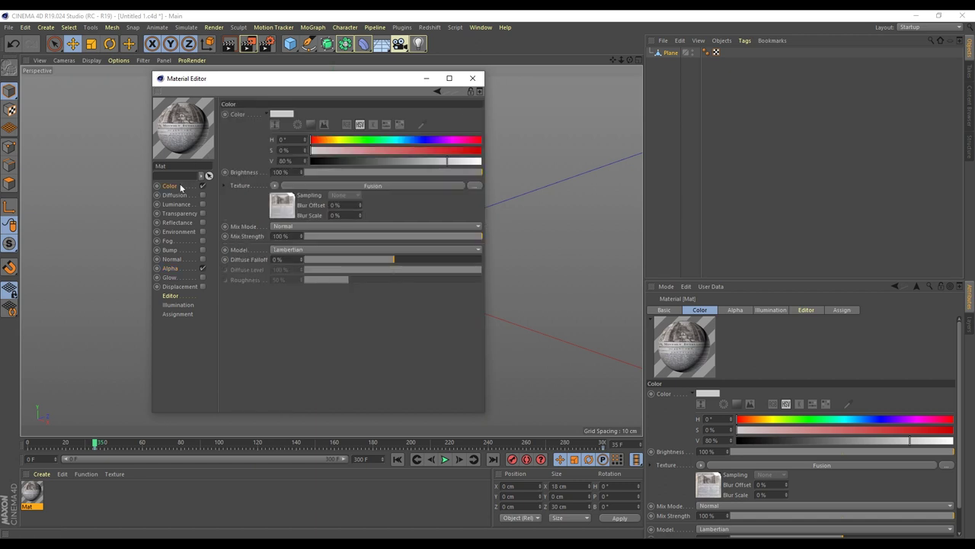
pyautogui.click(472, 77)
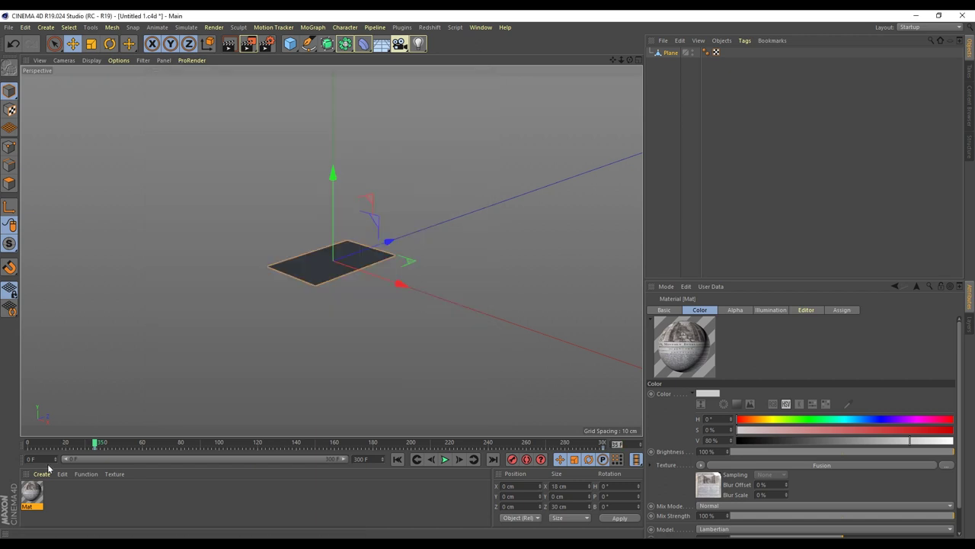
pyautogui.moveTo(38, 492); pyautogui.dragTo(340, 265)
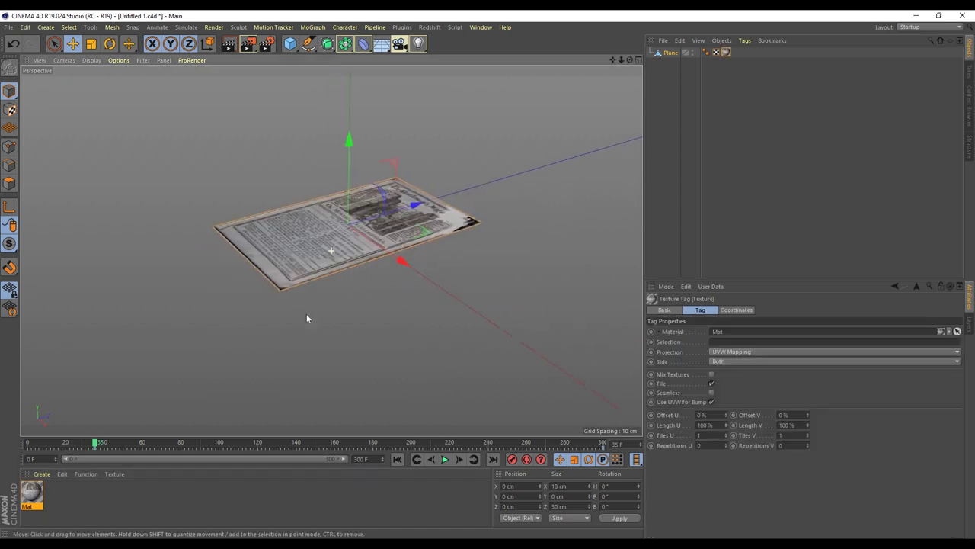
pyautogui.keyDown('alt'); pyautogui.moveTo(341, 265); pyautogui.dragTo(312, 296, button='middle'); pyautogui.keyUp('alt')
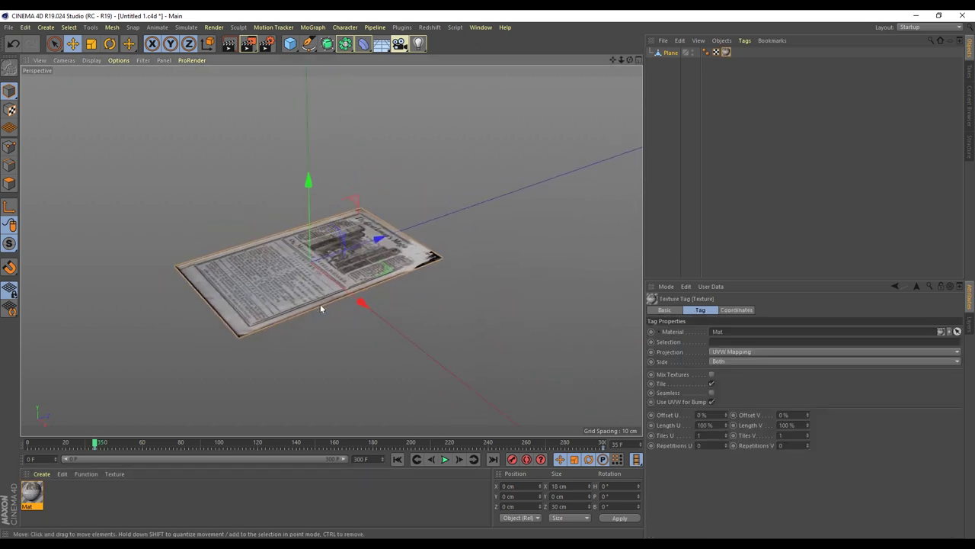
# - In Texture mode, scale the newspaper texture projection to 10.394 × 16.488 cm to fit the plane
pyautogui.click(10, 109)
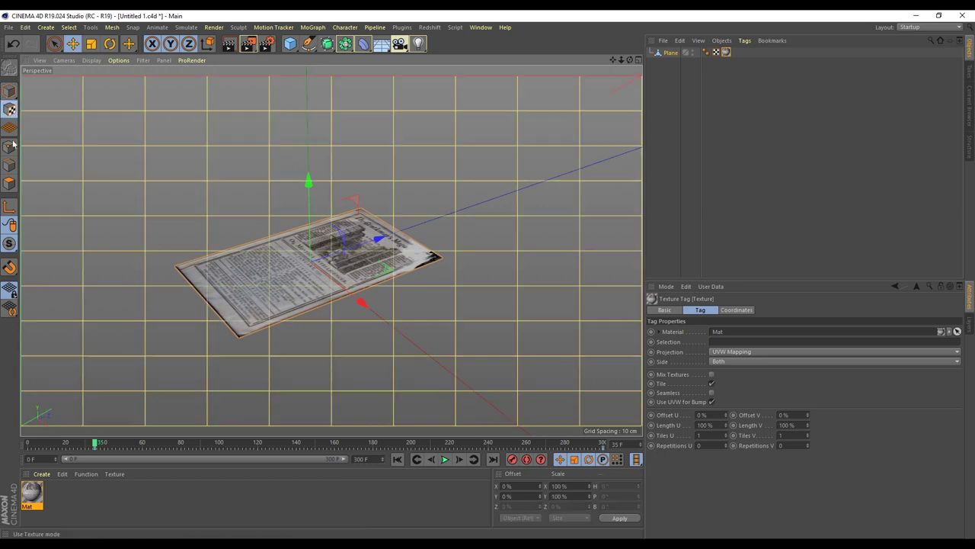
pyautogui.click(10, 209)
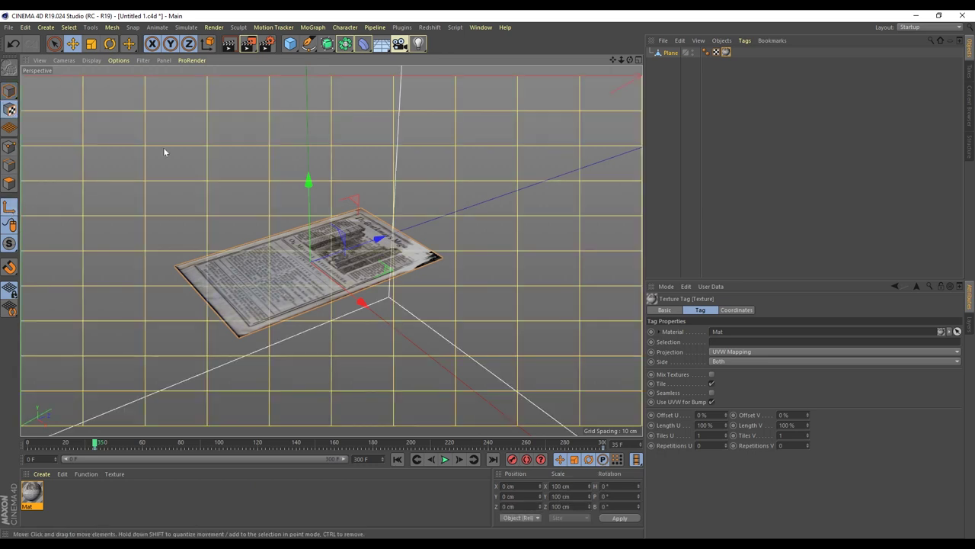
pyautogui.keyDown('alt'); pyautogui.moveTo(163, 147); pyautogui.dragTo(65, 72); pyautogui.keyUp('alt')
pyautogui.click(92, 43)
pyautogui.keyDown('alt'); pyautogui.moveTo(152, 168); pyautogui.dragTo(199, 222); pyautogui.keyUp('alt')
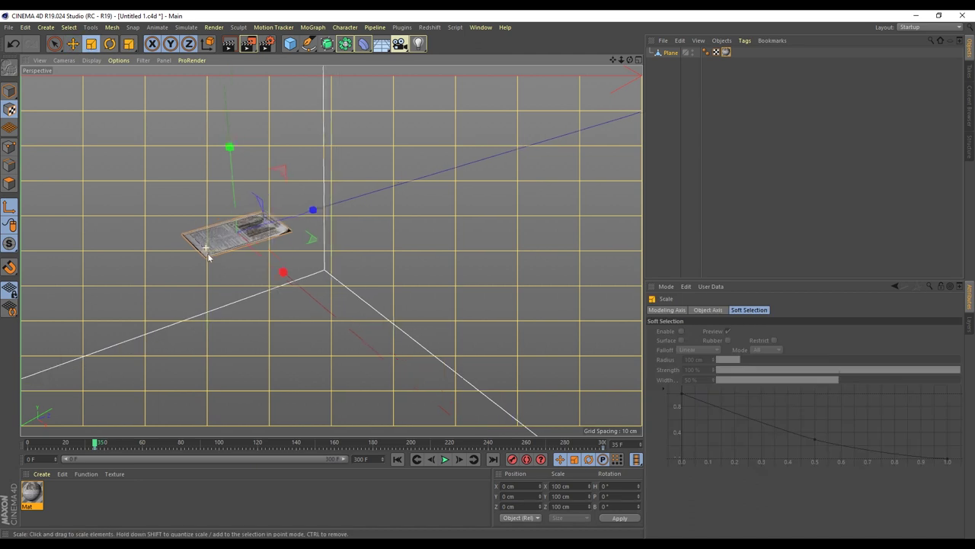
pyautogui.moveTo(227, 160); pyautogui.dragTo(231, 239)
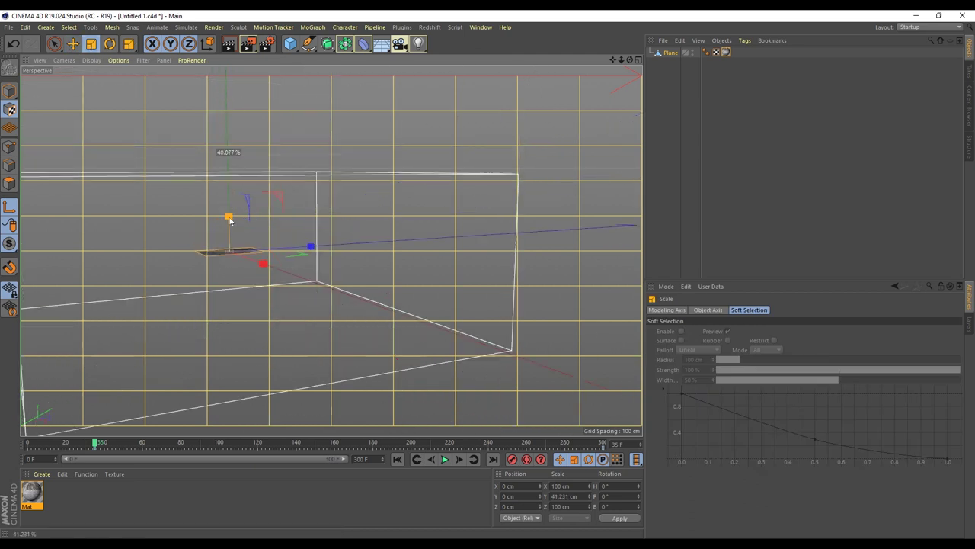
pyautogui.moveTo(309, 245)
pyautogui.mouseDown()
pyautogui.moveTo(263, 258)
pyautogui.moveTo(334, 282)
pyautogui.moveTo(234, 278)
pyautogui.moveTo(304, 252)
pyautogui.moveTo(299, 246)
pyautogui.mouseUp()
pyautogui.moveTo(236, 177)
pyautogui.mouseDown()
pyautogui.moveTo(239, 229)
pyautogui.moveTo(220, 300)
pyautogui.moveTo(238, 157)
pyautogui.moveTo(236, 175)
pyautogui.mouseUp()
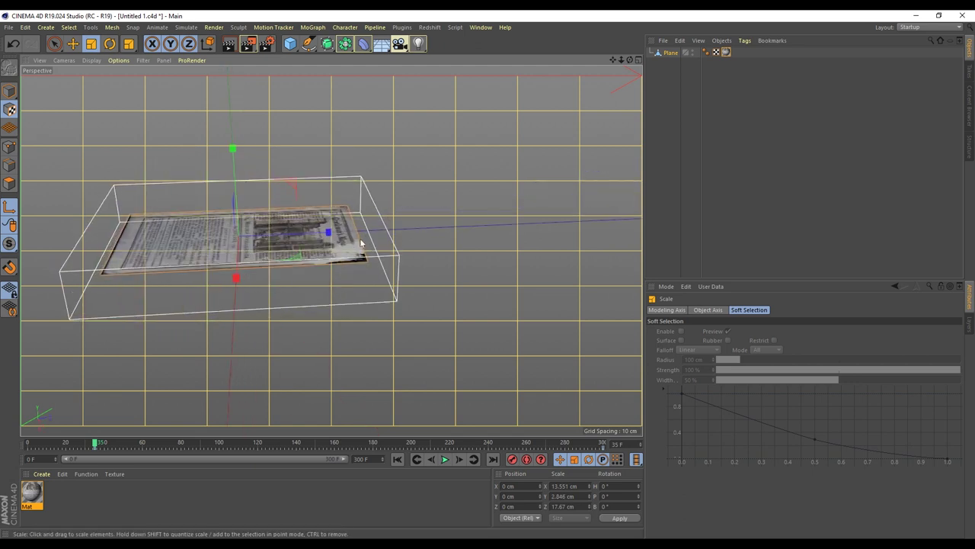
pyautogui.moveTo(329, 236)
pyautogui.mouseDown()
pyautogui.moveTo(305, 235)
pyautogui.moveTo(321, 236)
pyautogui.moveTo(392, 301)
pyautogui.moveTo(323, 321)
pyautogui.mouseUp()
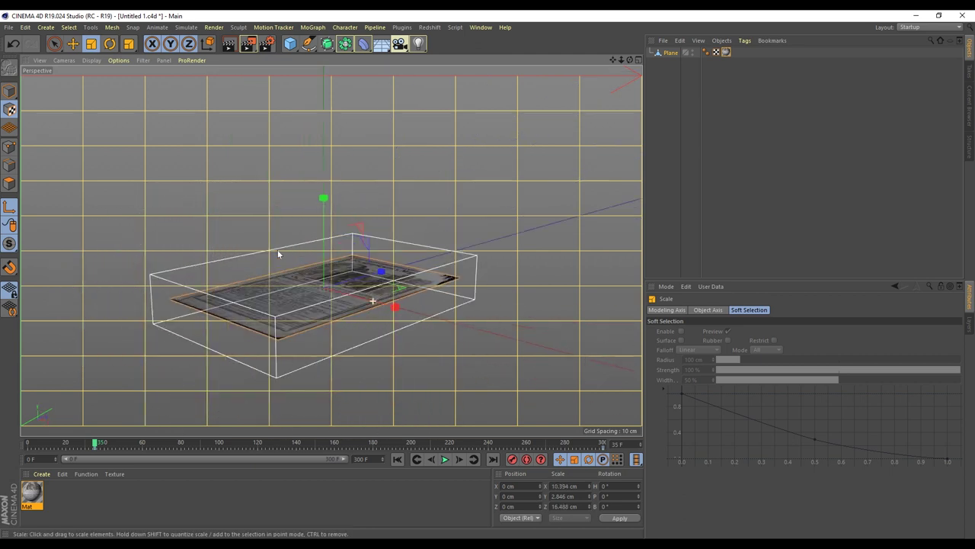
# - Return to Model mode with the Move tool and orbit closer to the newspaper plane
pyautogui.moveTo(365, 355)
pyautogui.keyDown('alt'); pyautogui.mouseDown()
pyautogui.moveTo(357, 315)
pyautogui.moveTo(266, 231)
pyautogui.mouseUp(); pyautogui.keyUp('alt')
pyautogui.click(9, 92)
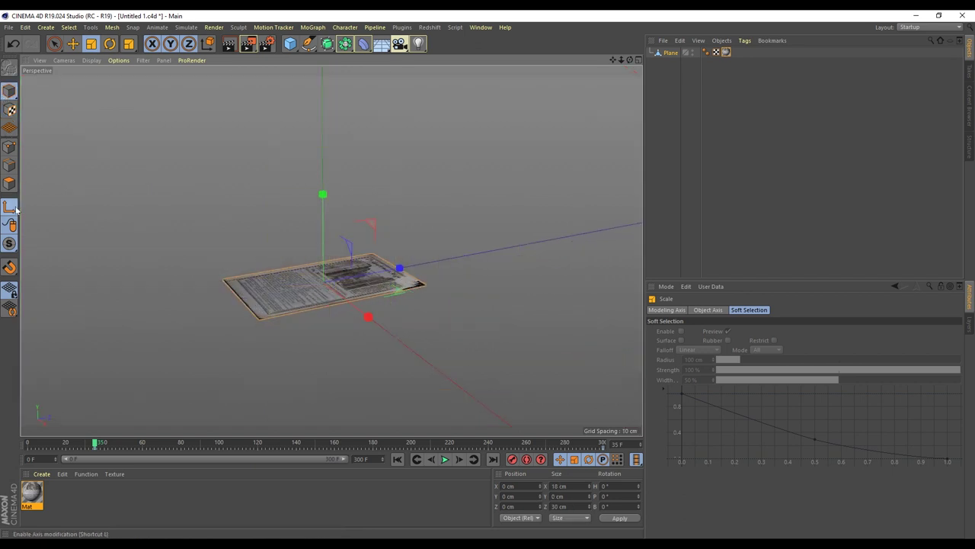
pyautogui.click(72, 43)
pyautogui.keyDown('alt'); pyautogui.moveTo(381, 316); pyautogui.dragTo(353, 335); pyautogui.keyUp('alt')
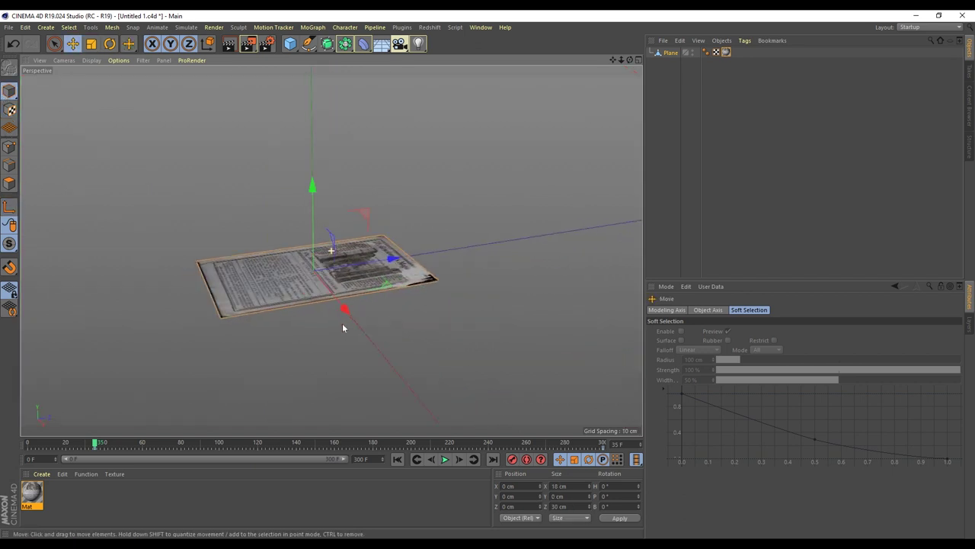
# - Merge the candle scene file and select both the stand and the candle
pyautogui.click(663, 41)
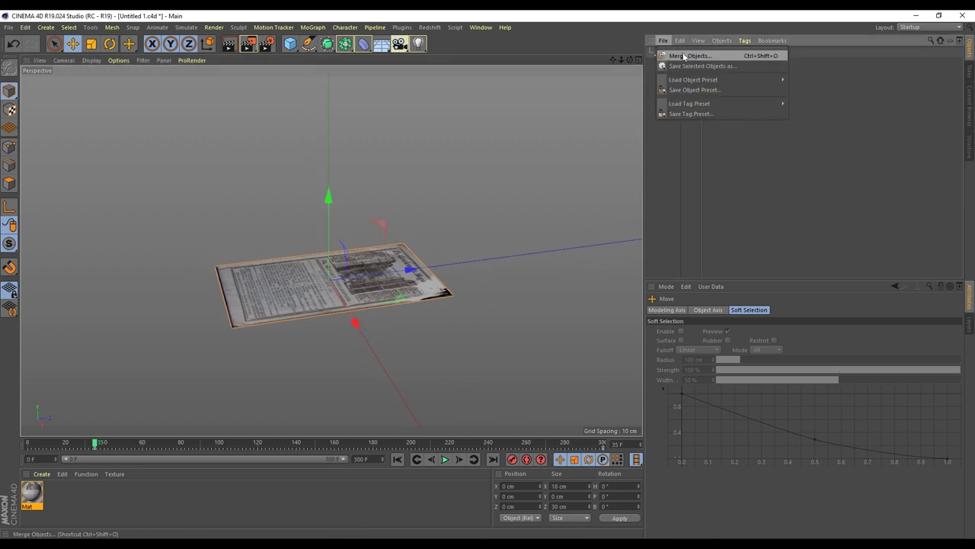
pyautogui.click(685, 57)
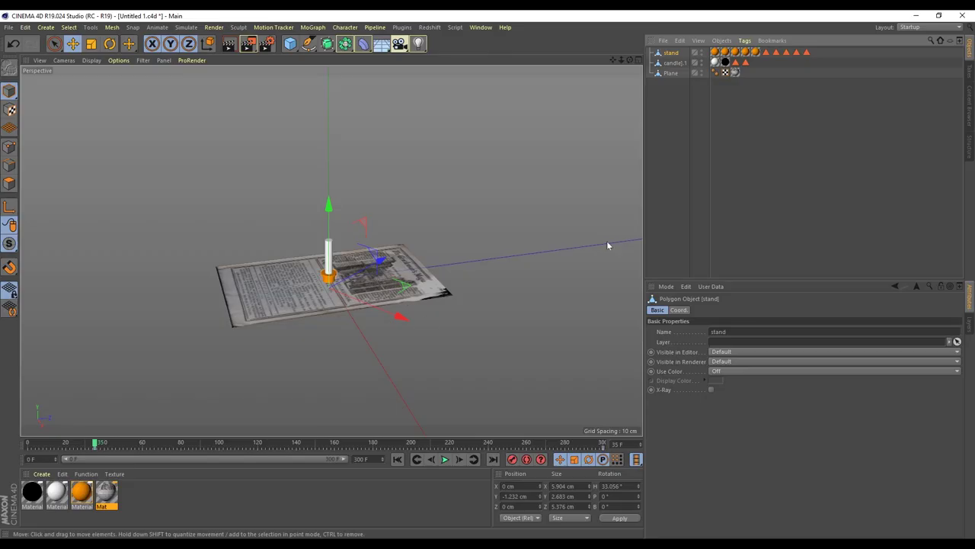
pyautogui.keyDown('ctrl'); pyautogui.click(678, 64); pyautogui.keyUp('ctrl')
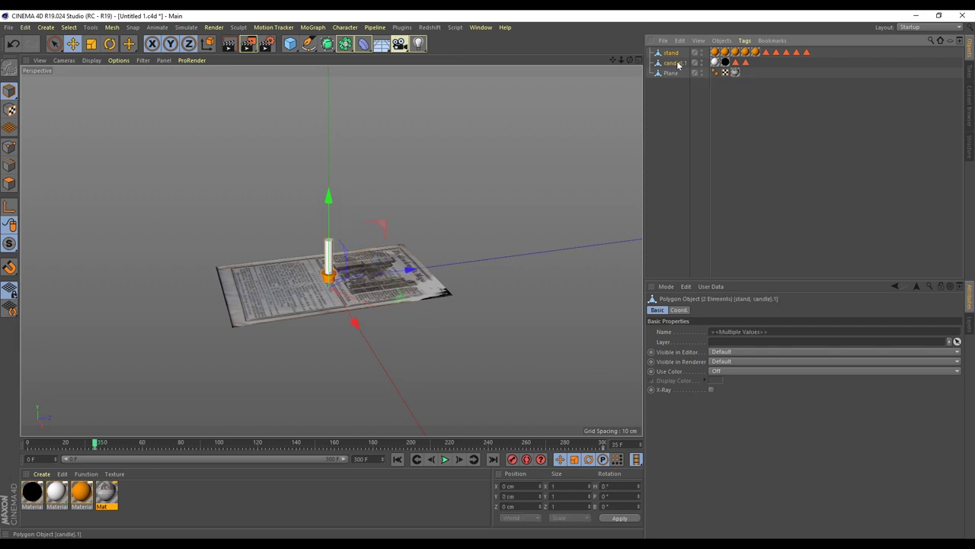
# - Position the candle and stand at X 7.858, Y 1.232, Z 19.272 cm
pyautogui.click(521, 486)
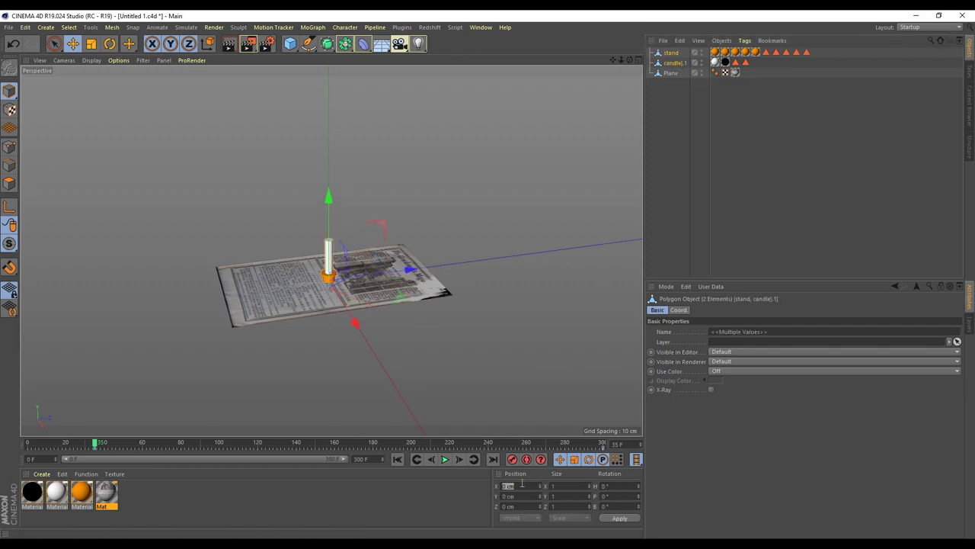
pyautogui.write('1')
pyautogui.press('Return')
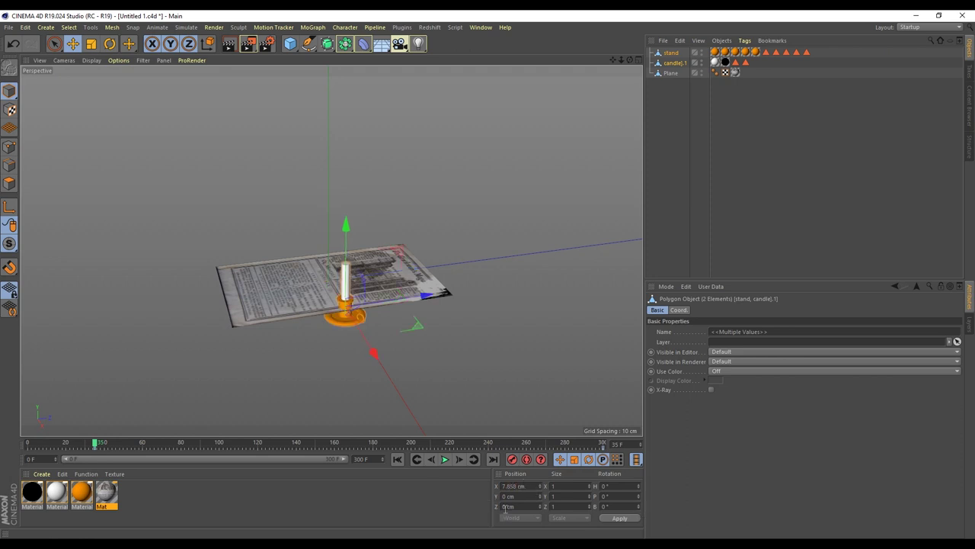
pyautogui.click(509, 496)
pyautogui.write('1.232')
pyautogui.press('Return')
pyautogui.click(531, 509)
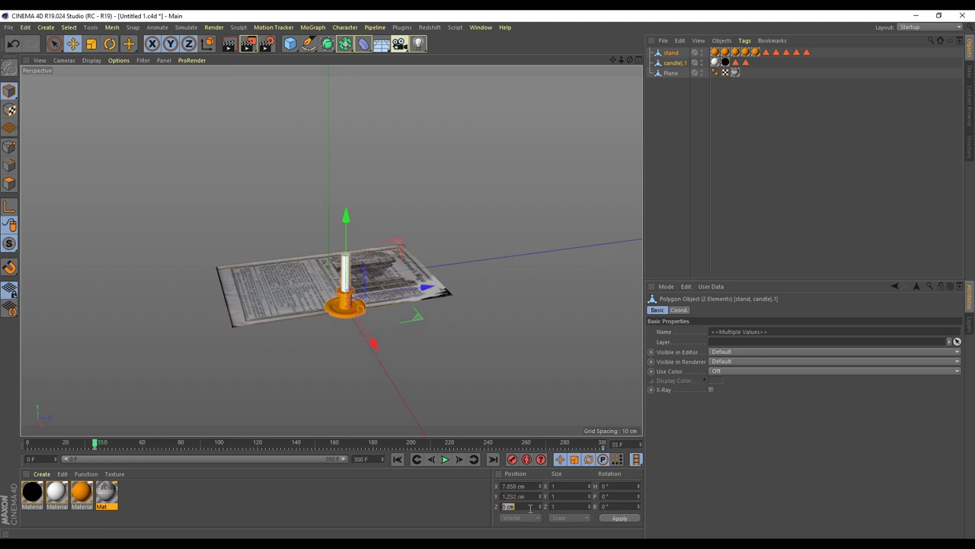
pyautogui.write('19.272')
pyautogui.press('Return')
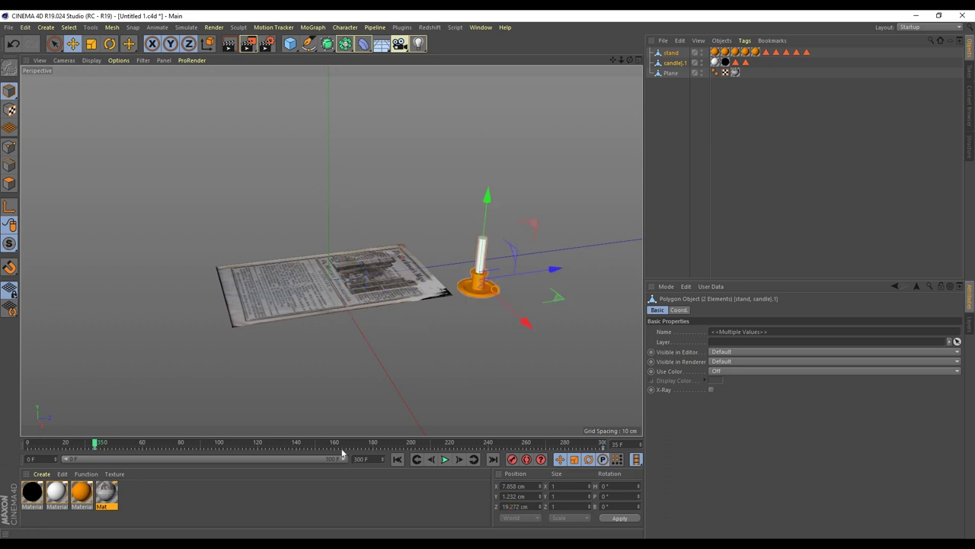
pyautogui.scroll(2, 431, 348)
pyautogui.scroll(-2, 431, 348)
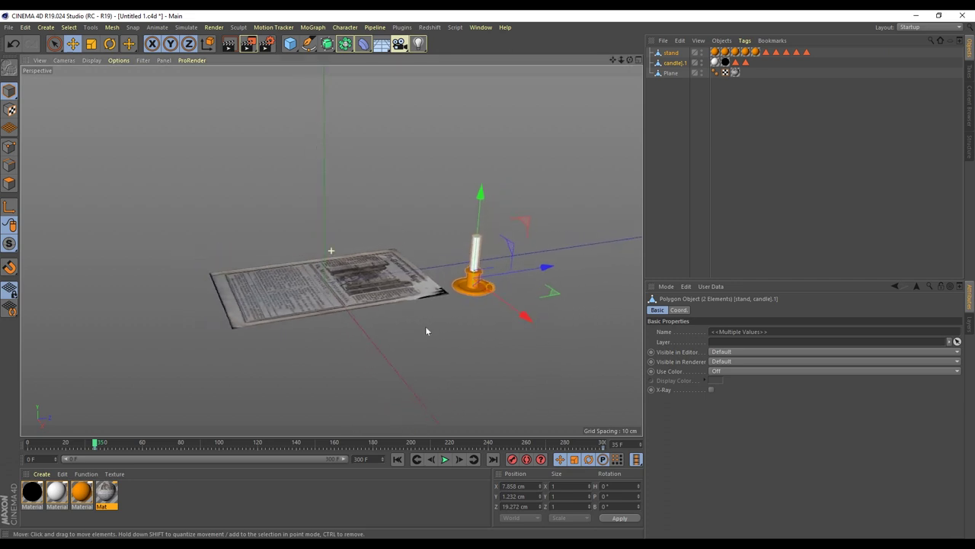
pyautogui.scroll(-1, 427, 330)
# - Add a 200 × 17.8 × 200 cm cube as the floor slab
pyautogui.click(496, 195)
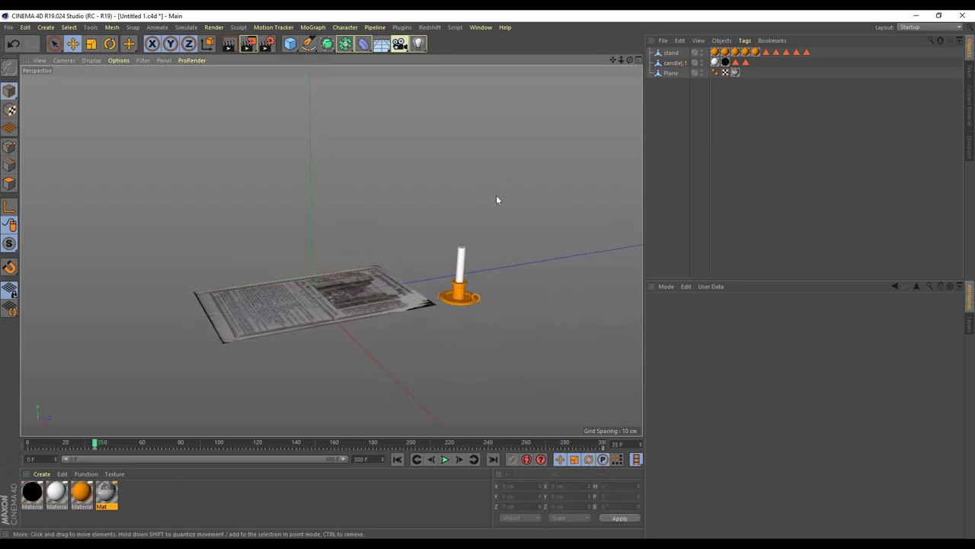
pyautogui.click(290, 43)
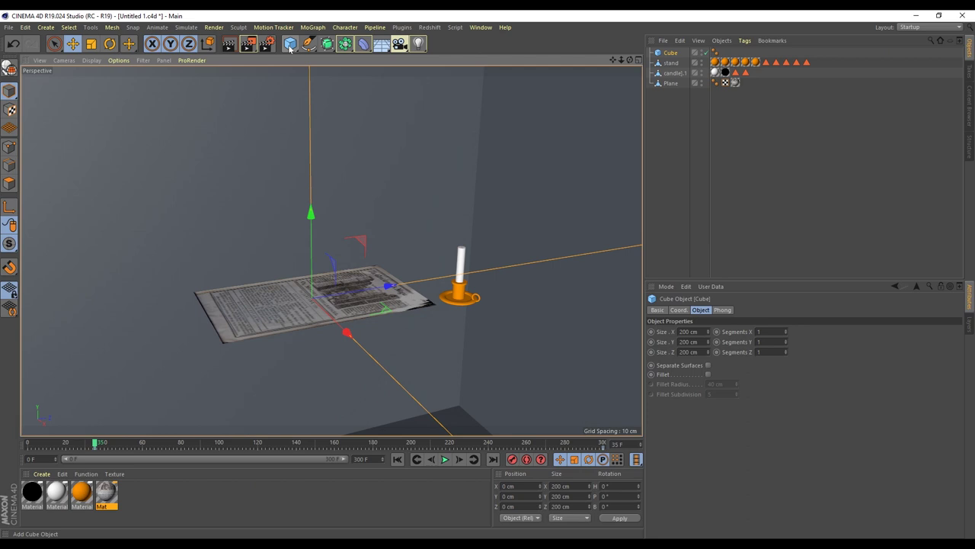
pyautogui.doubleClick(690, 342)
pyautogui.write('17.8')
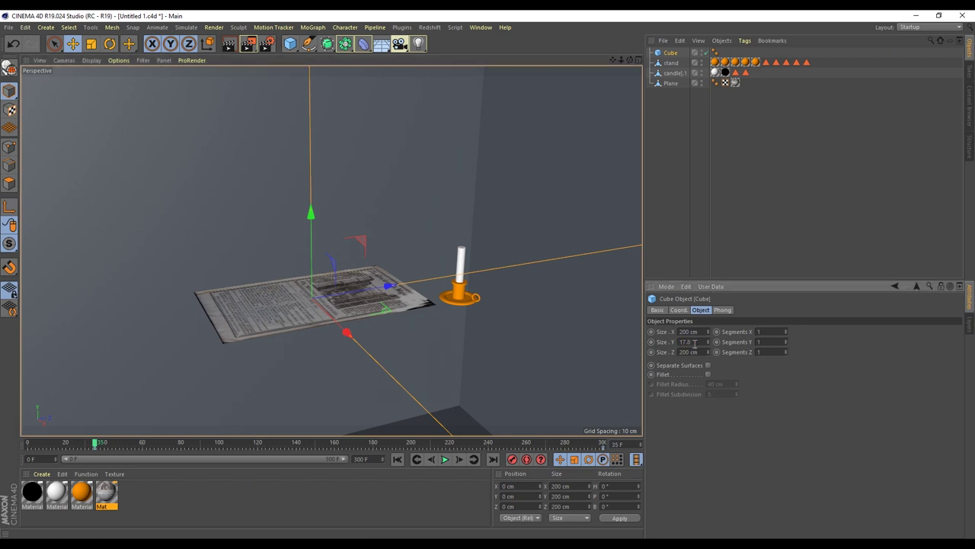
pyautogui.press('Return')
# - Lower the floor slab to Y -8.99 cm beneath the newspaper and candle
pyautogui.doubleClick(520, 496)
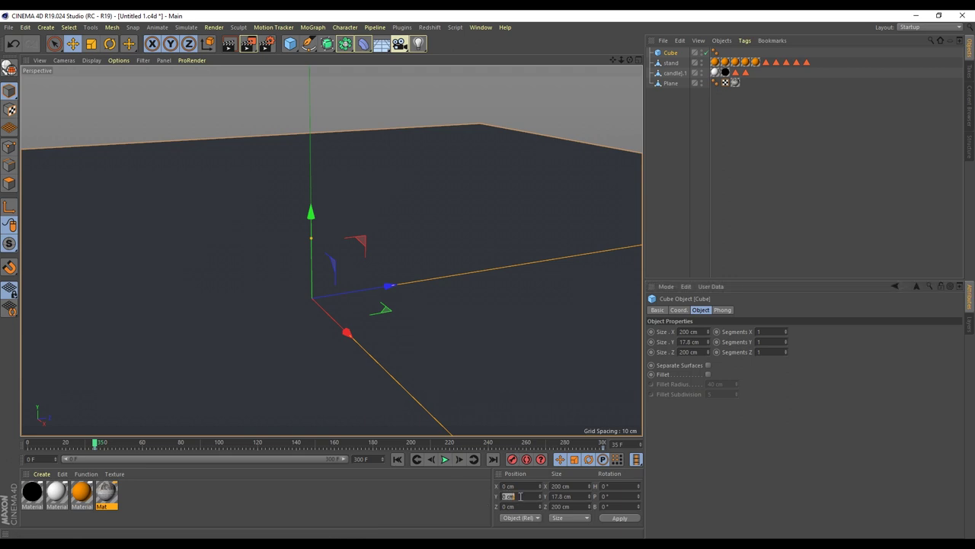
pyautogui.write('-8.99')
pyautogui.press('Return')
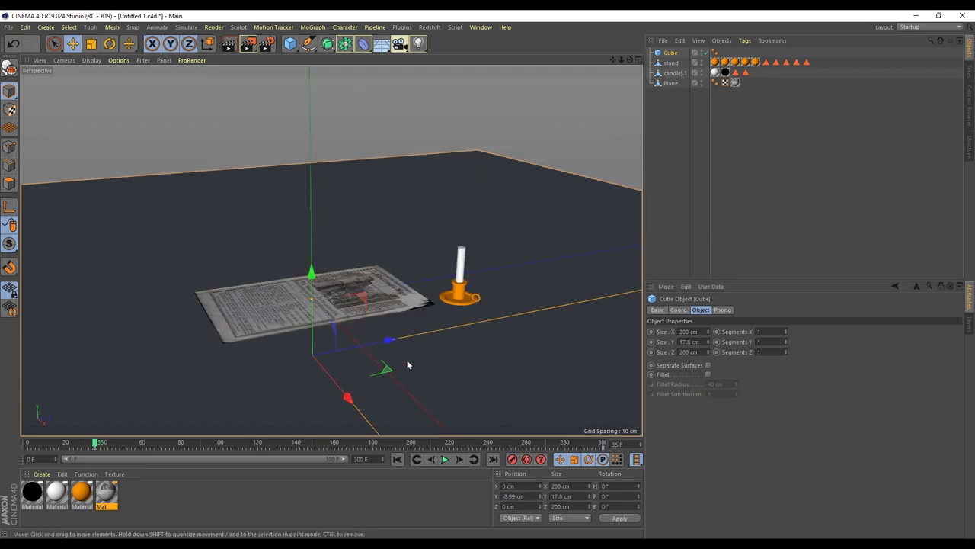
pyautogui.keyDown('alt'); pyautogui.moveTo(407, 360); pyautogui.dragTo(447, 326); pyautogui.keyUp('alt')
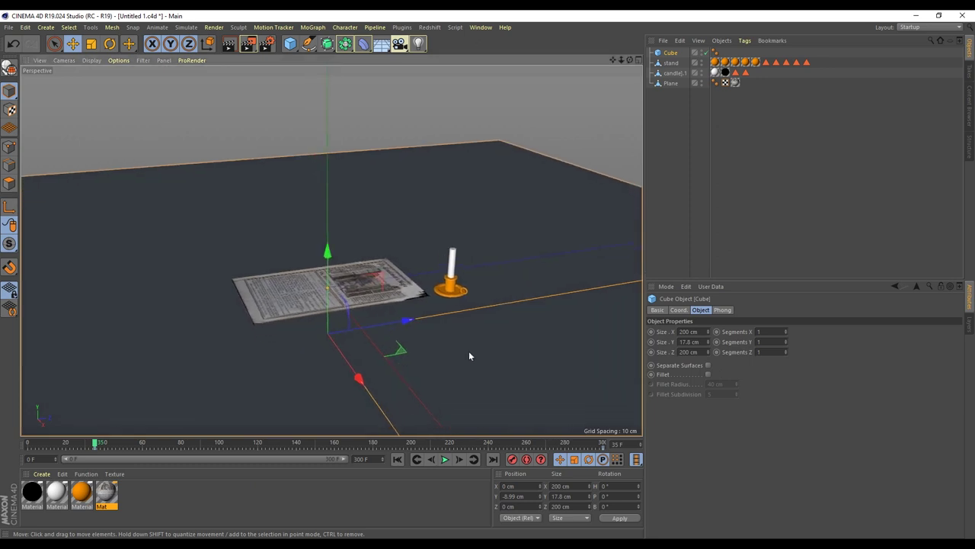
# - Add a Wind force and pitch it -180°
pyautogui.click(386, 122)
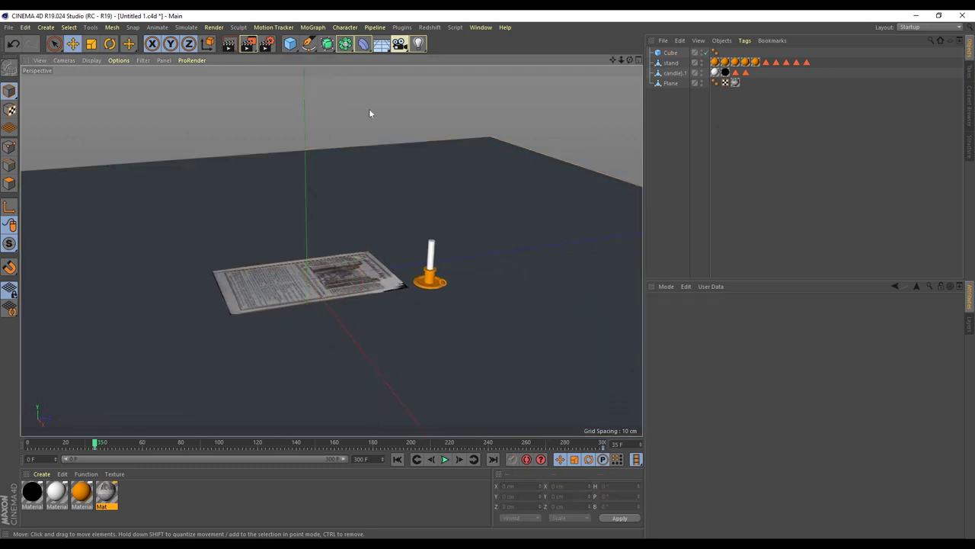
pyautogui.click(186, 26)
pyautogui.moveTo(187, 66)
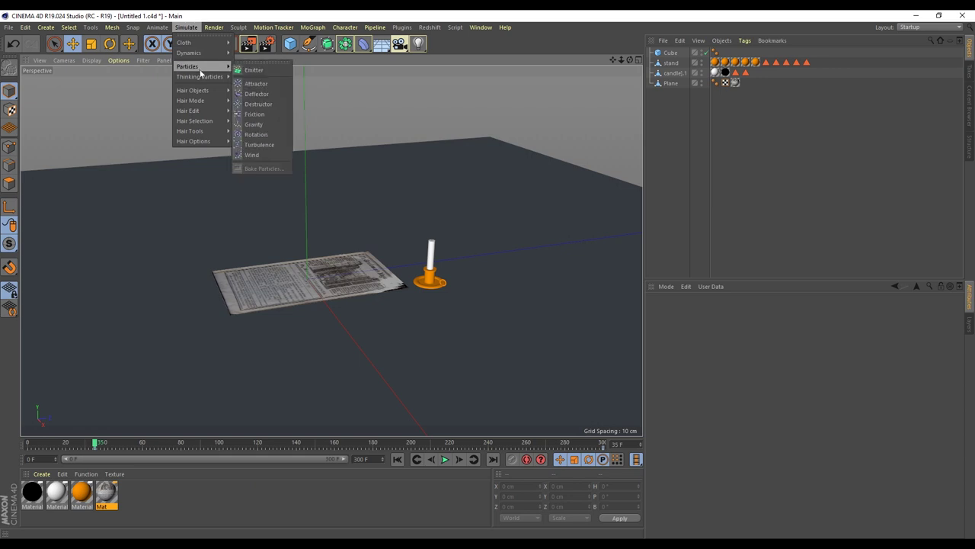
pyautogui.click(268, 156)
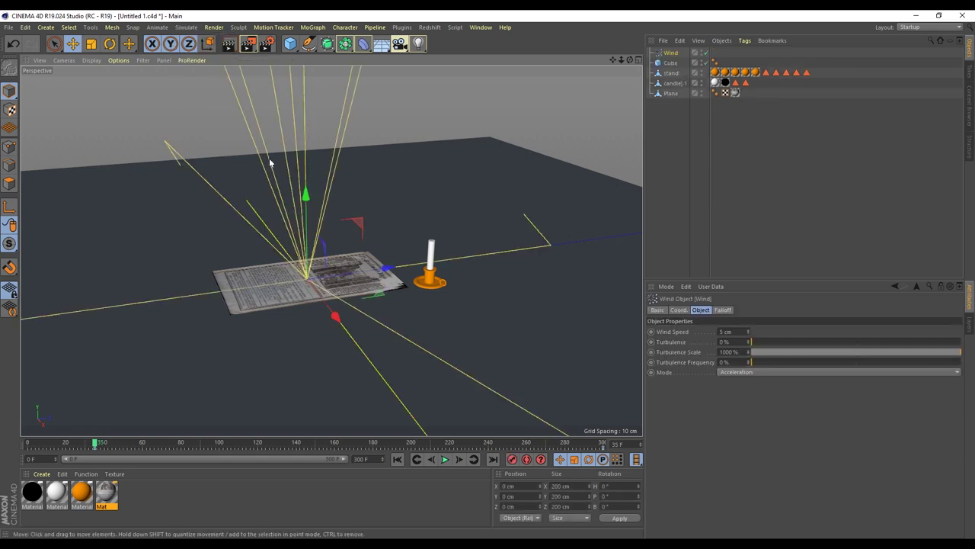
pyautogui.click(110, 43)
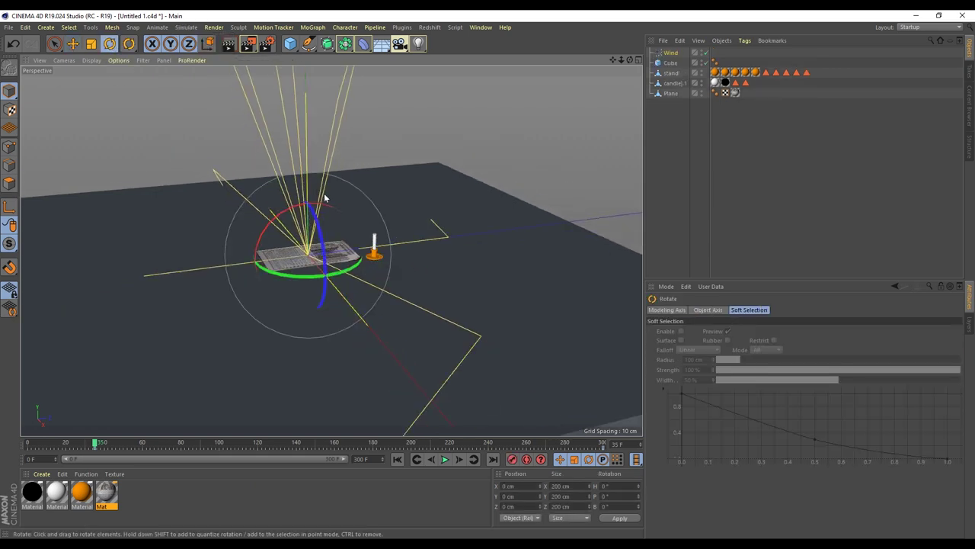
pyautogui.moveTo(320, 207)
pyautogui.mouseDown()
pyautogui.moveTo(350, 215)
pyautogui.moveTo(337, 293)
pyautogui.mouseUp()
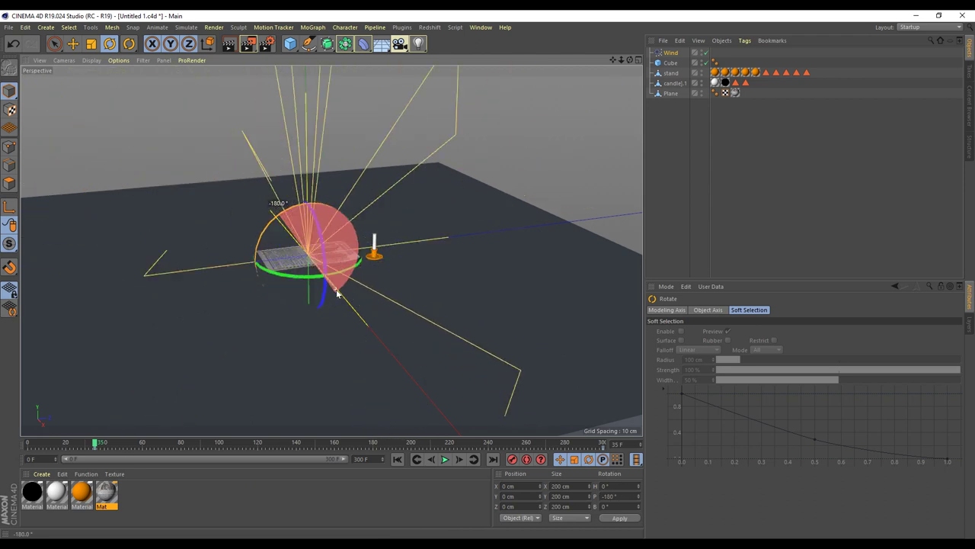
pyautogui.click(73, 43)
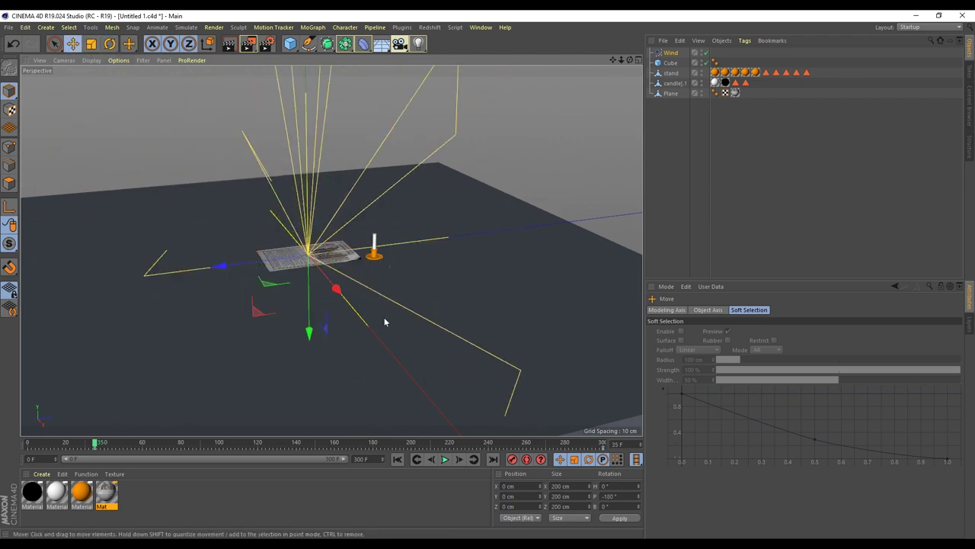
# - Move the wind to Z 185.306 cm and set its wind speed to 1.46 cm
pyautogui.click(522, 506)
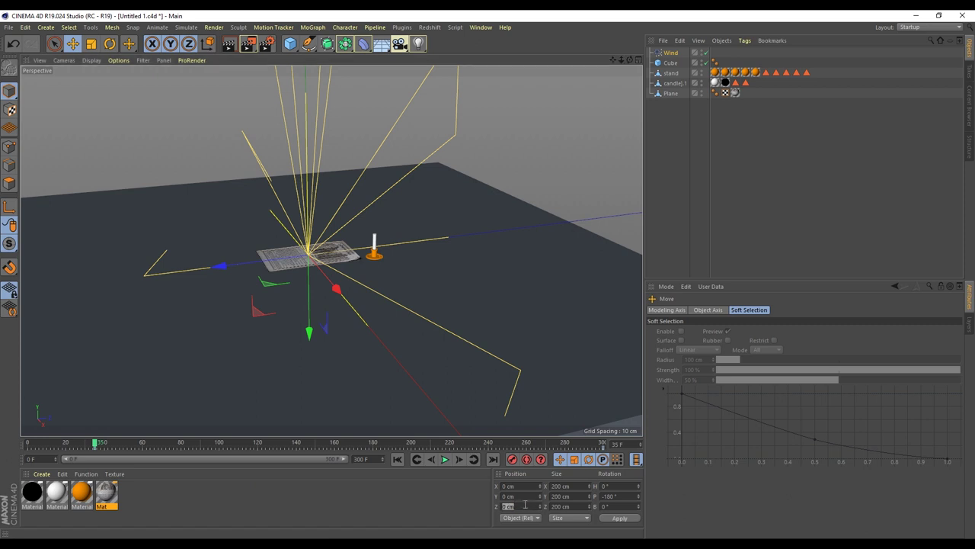
pyautogui.write('185.306')
pyautogui.click(671, 52)
pyautogui.click(736, 331)
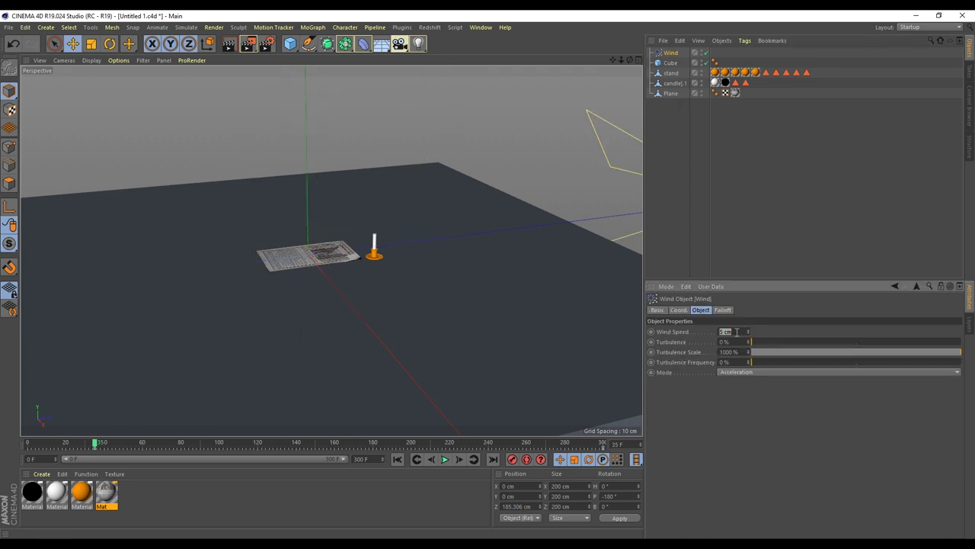
pyautogui.write('1.46')
pyautogui.scroll(-2, 468, 250)
pyautogui.scroll(4, 365, 259)
pyautogui.scroll(-1, 366, 259)
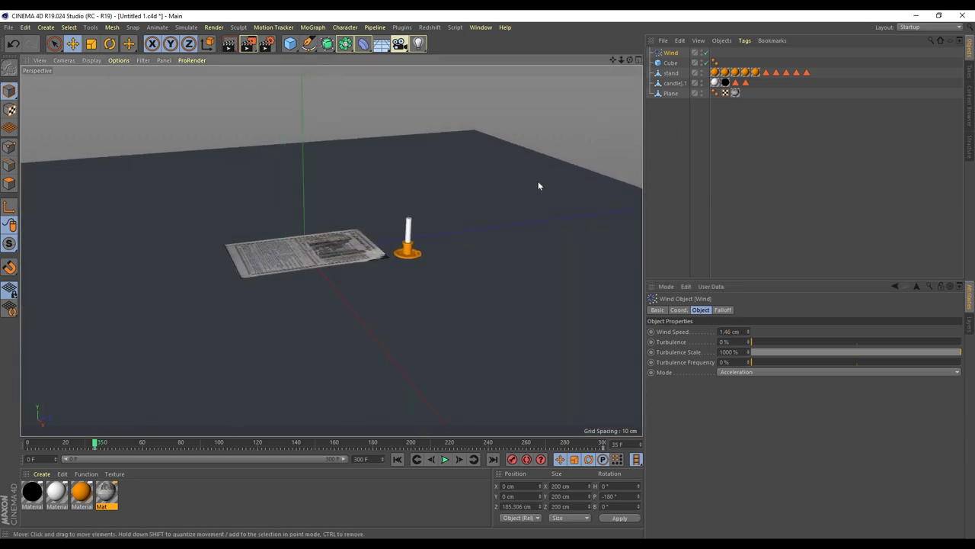
# - Give the floor cube a Collider Body tag with Bounce 0% and Friction 100%
pyautogui.click(671, 63)
pyautogui.rightClick(674, 67)
pyautogui.moveTo(707, 161)
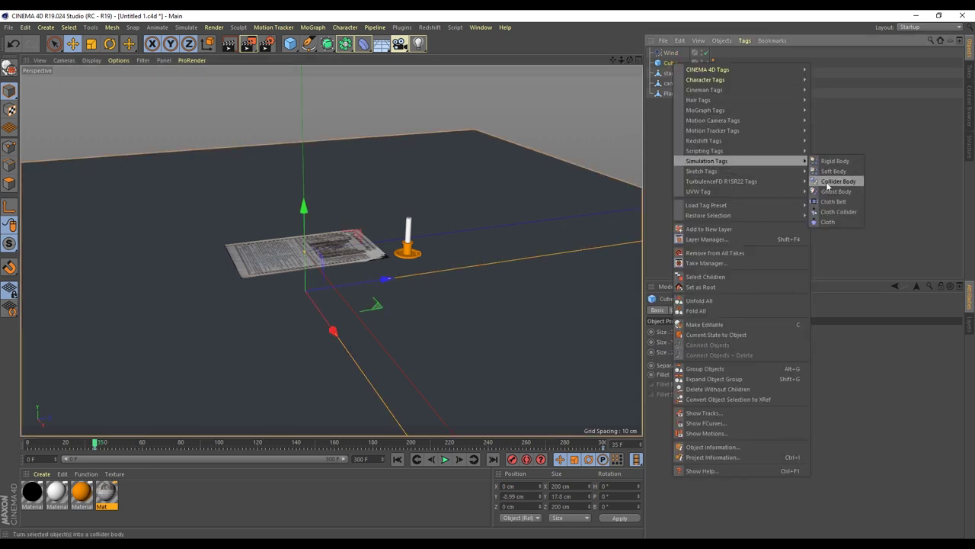
pyautogui.click(838, 181)
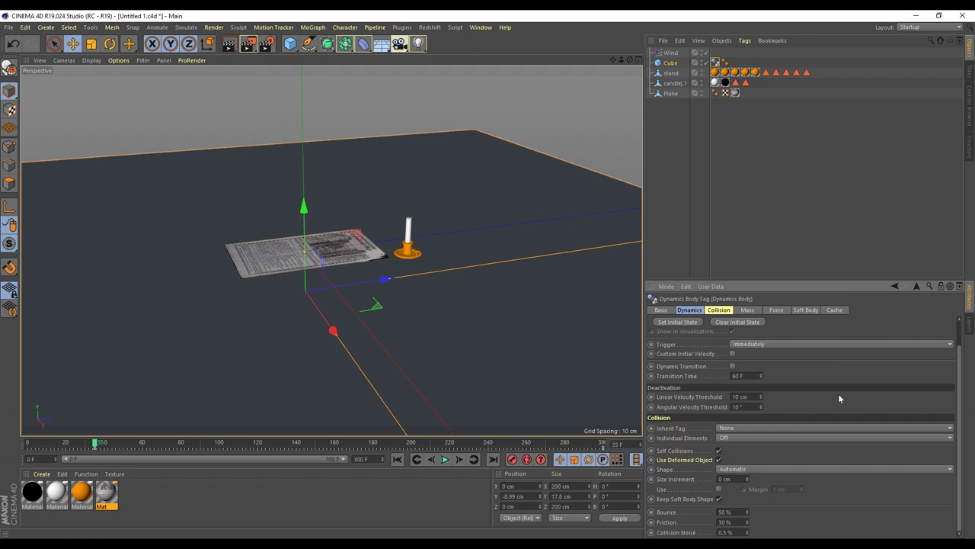
pyautogui.click(726, 512)
pyautogui.write('0')
pyautogui.click(737, 518)
pyautogui.write('100')
# - Tag the candle stand as a collider body with 2% bounce and reduced friction
pyautogui.click(671, 73)
pyautogui.rightClick(673, 77)
pyautogui.moveTo(706, 171)
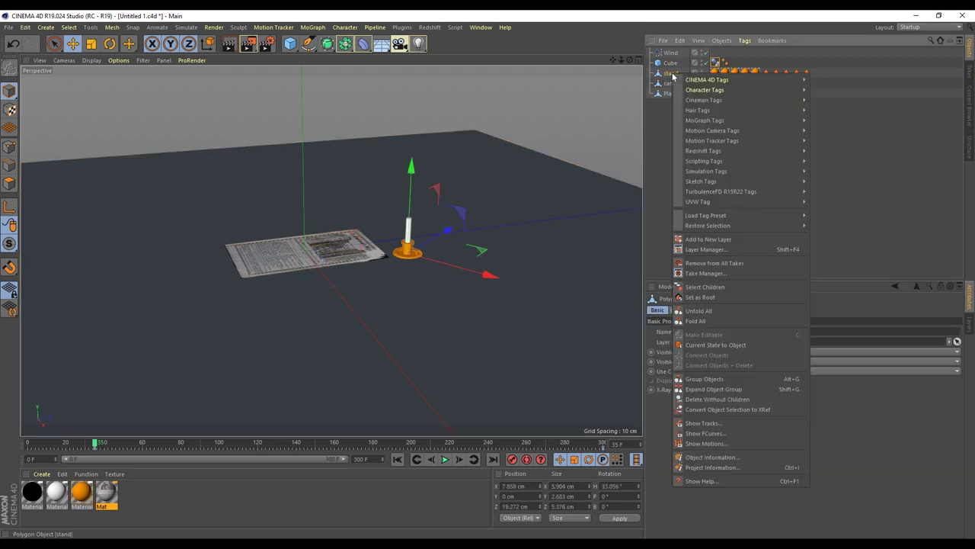
pyautogui.click(838, 191)
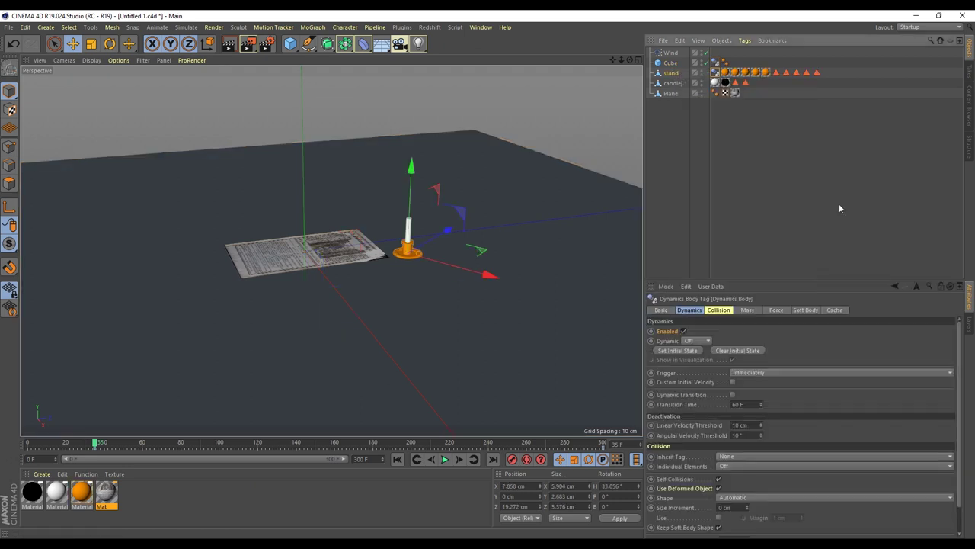
pyautogui.scroll(-2, 790, 401)
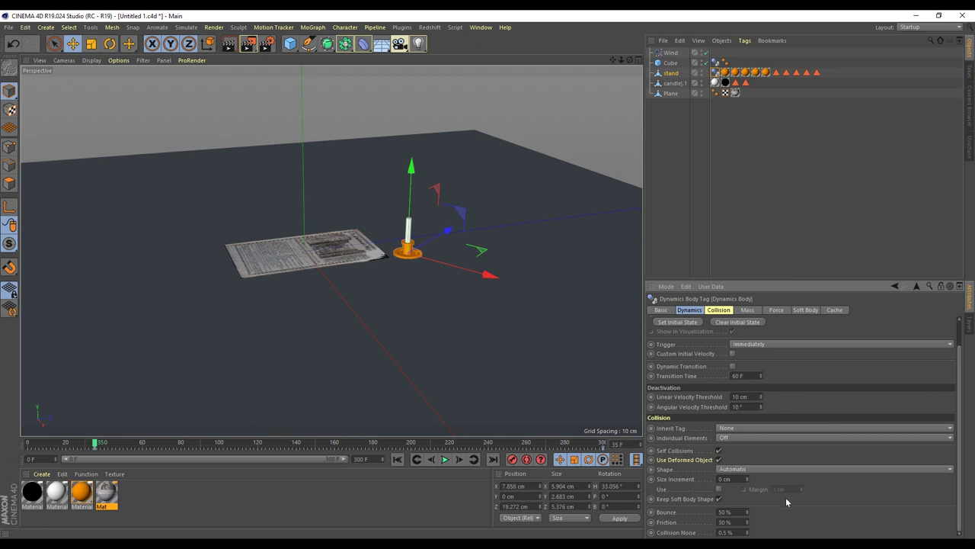
pyautogui.doubleClick(738, 511)
pyautogui.write('2')
pyautogui.doubleClick(738, 522)
pyautogui.write('4')
pyautogui.click(673, 83)
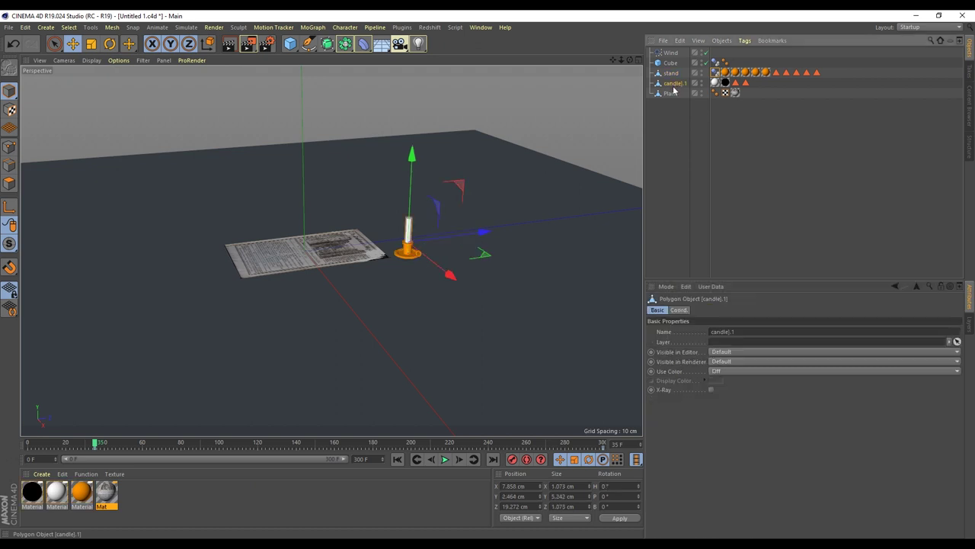
# - Add a Rigid Body tag to the candle with 2% bounce and friction 1
pyautogui.rightClick(684, 83)
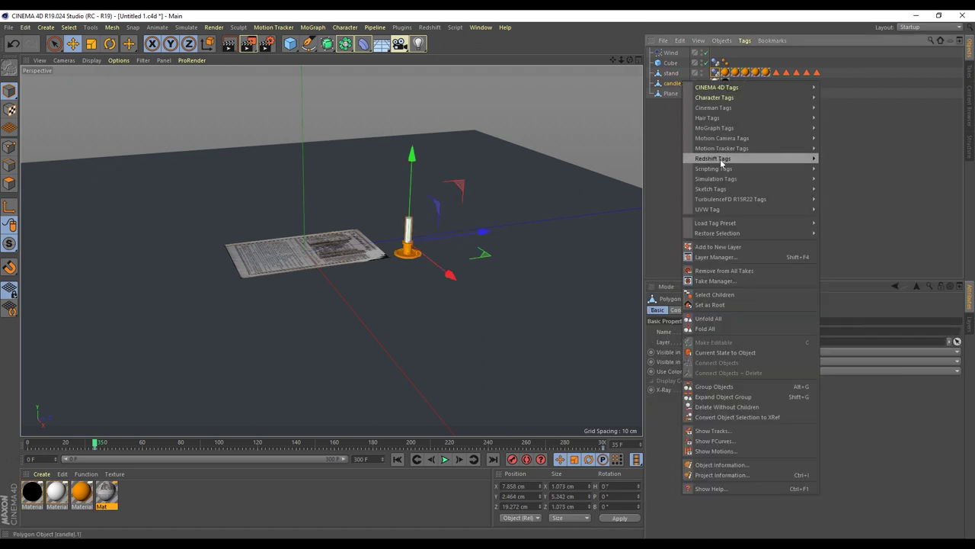
pyautogui.moveTo(716, 179)
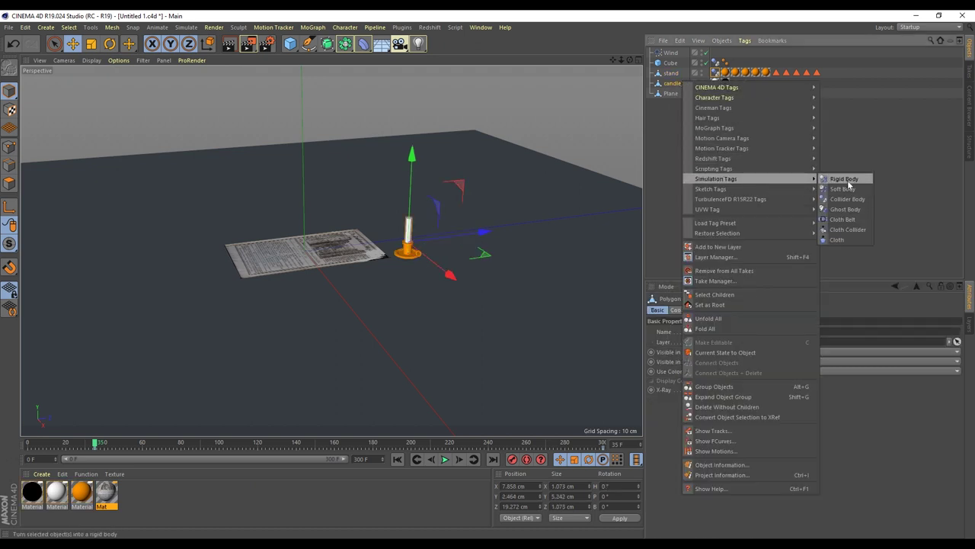
pyautogui.click(844, 179)
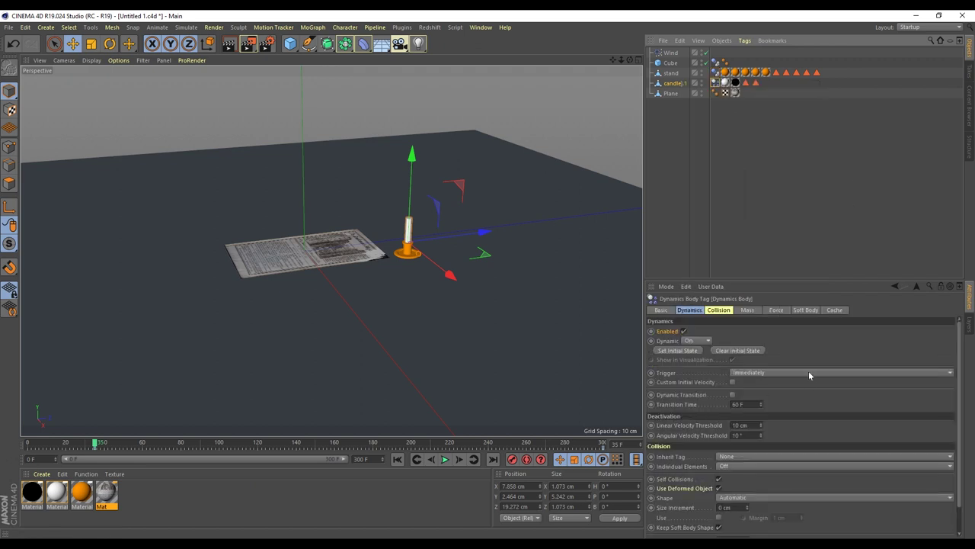
pyautogui.scroll(-1, 809, 378)
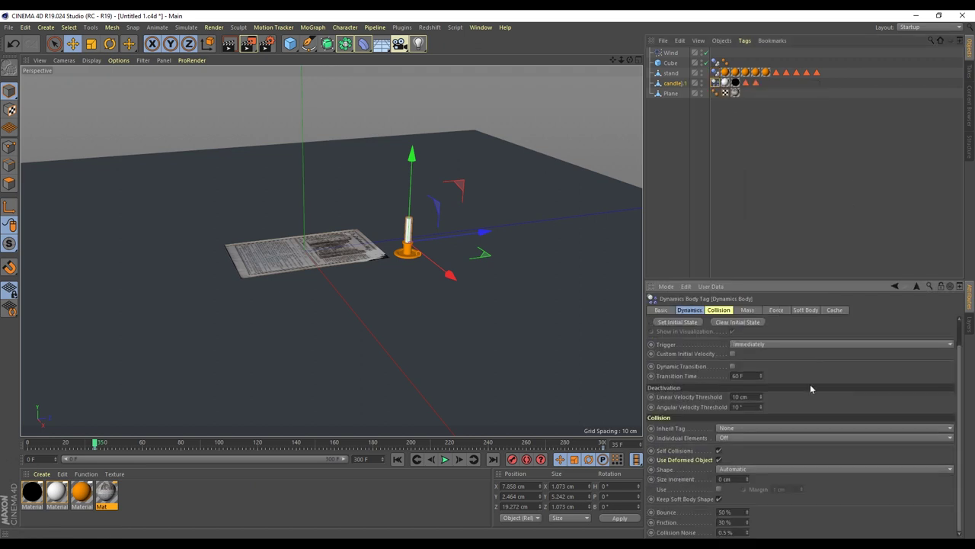
pyautogui.click(736, 510)
pyautogui.press('Tab')
pyautogui.write('1')
pyautogui.scroll(2, 800, 385)
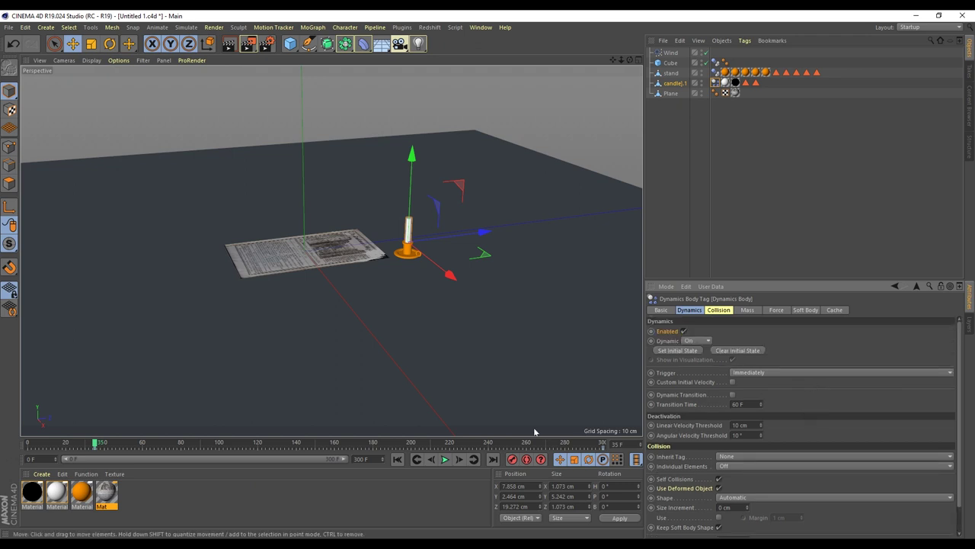
# - At frame 35, toggle the Dynamics setting on the candle's rigid body tag
pyautogui.click(399, 459)
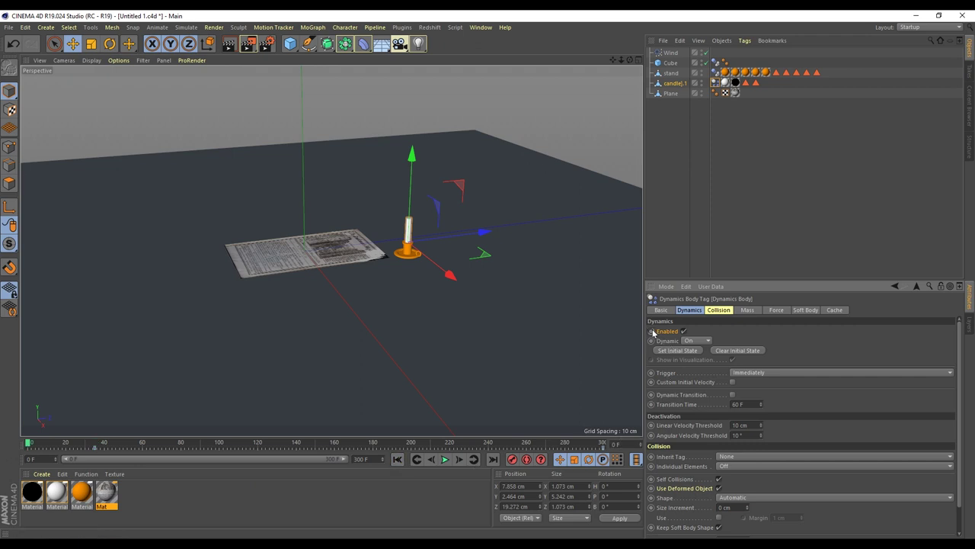
pyautogui.click(625, 427)
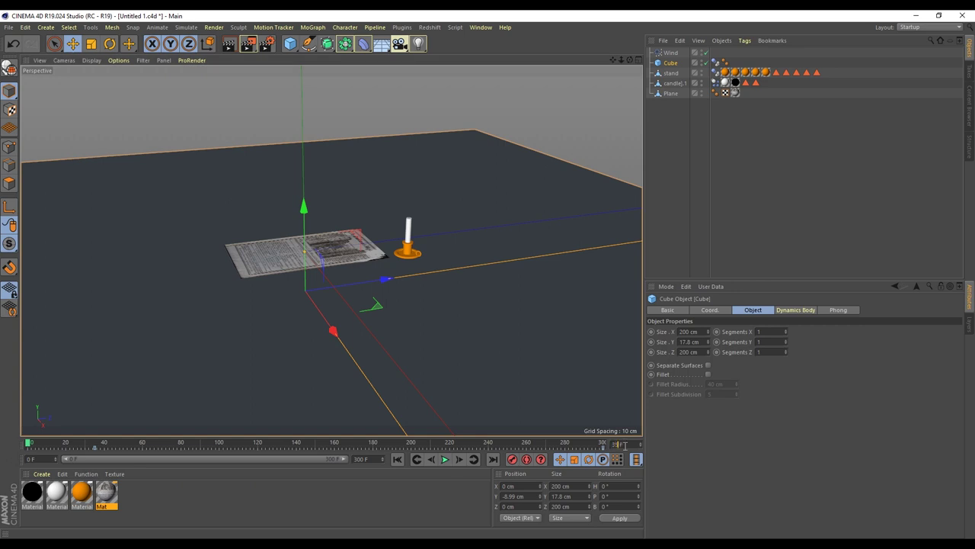
pyautogui.press('Return')
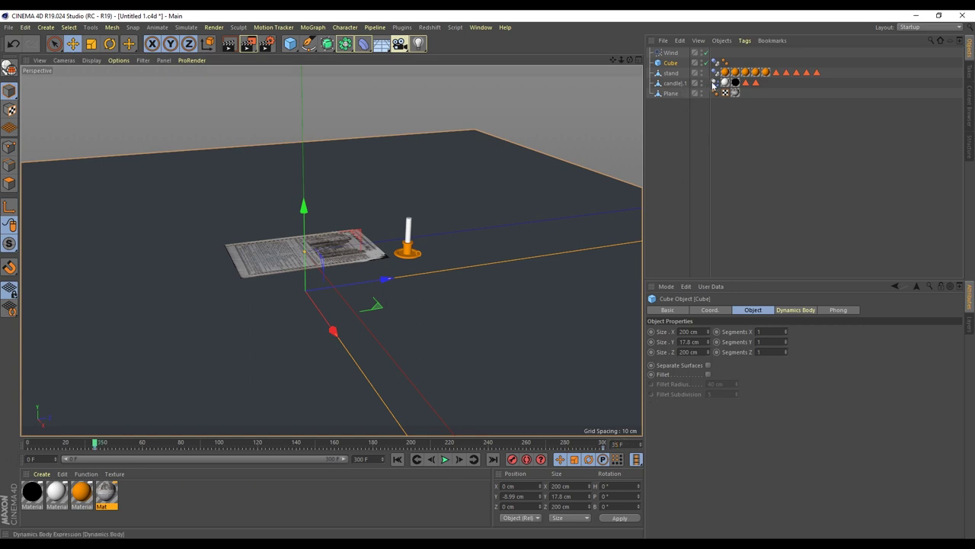
pyautogui.click(675, 83)
pyautogui.click(714, 82)
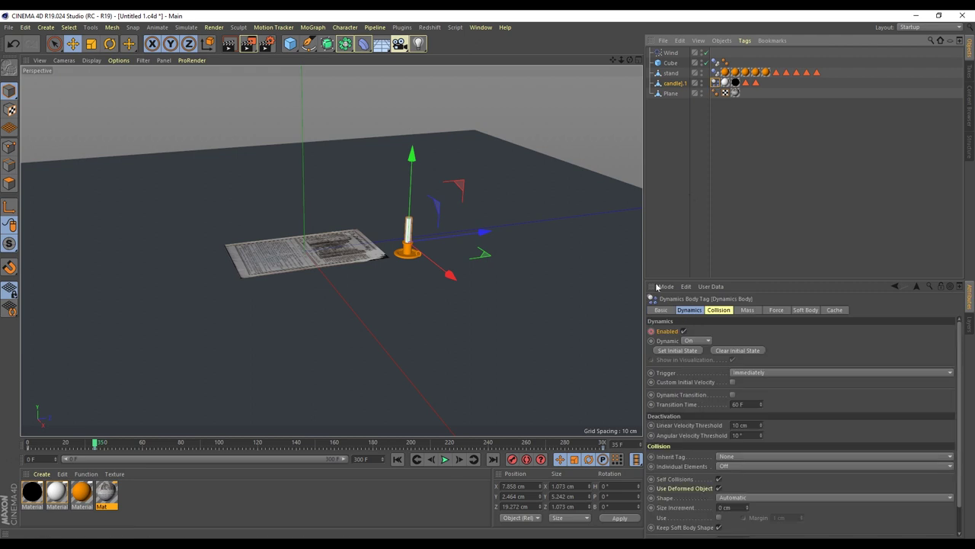
pyautogui.click(684, 332)
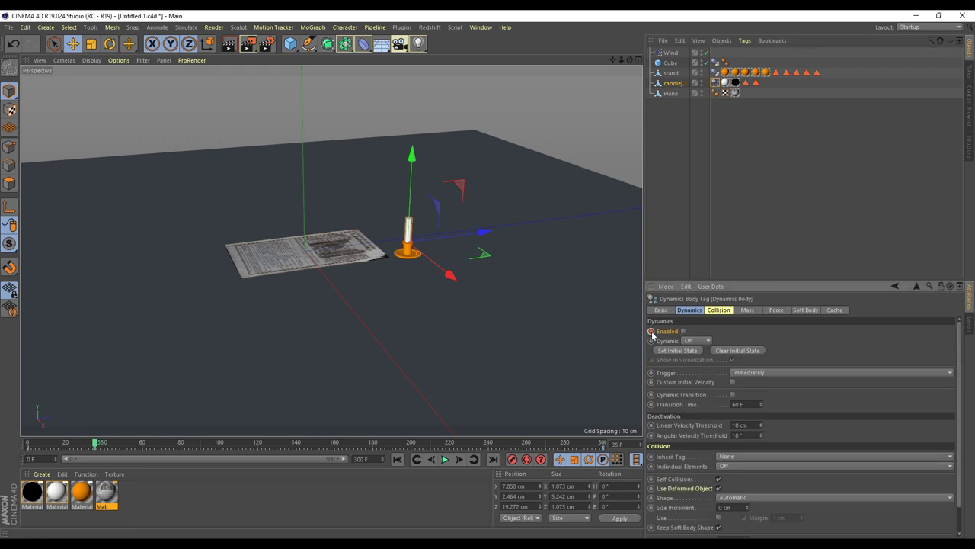
# - Rewind to frame 0 and play the simulation to watch the candle topple
pyautogui.click(398, 461)
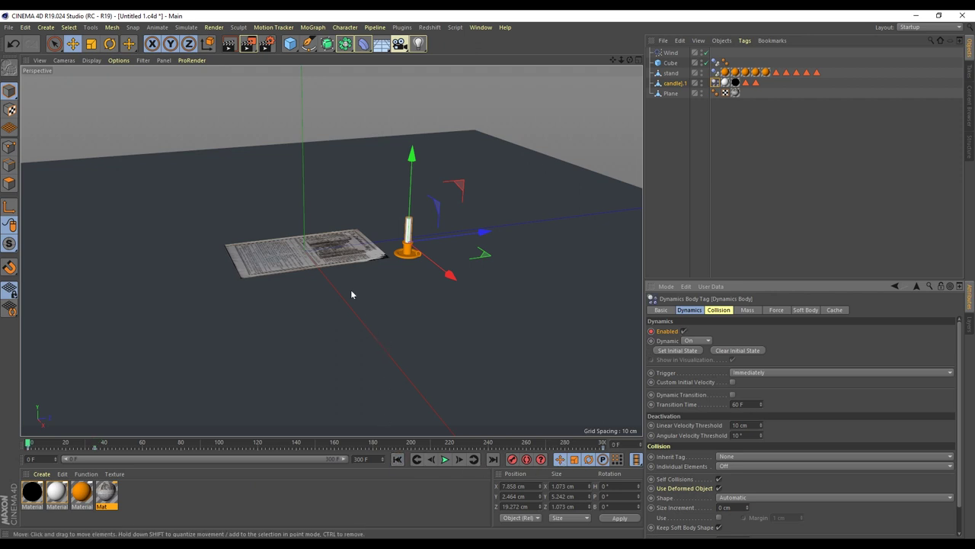
pyautogui.moveTo(351, 289)
pyautogui.keyDown('alt'); pyautogui.mouseDown()
pyautogui.moveTo(325, 331)
pyautogui.moveTo(359, 392)
pyautogui.mouseUp(); pyautogui.keyUp('alt')
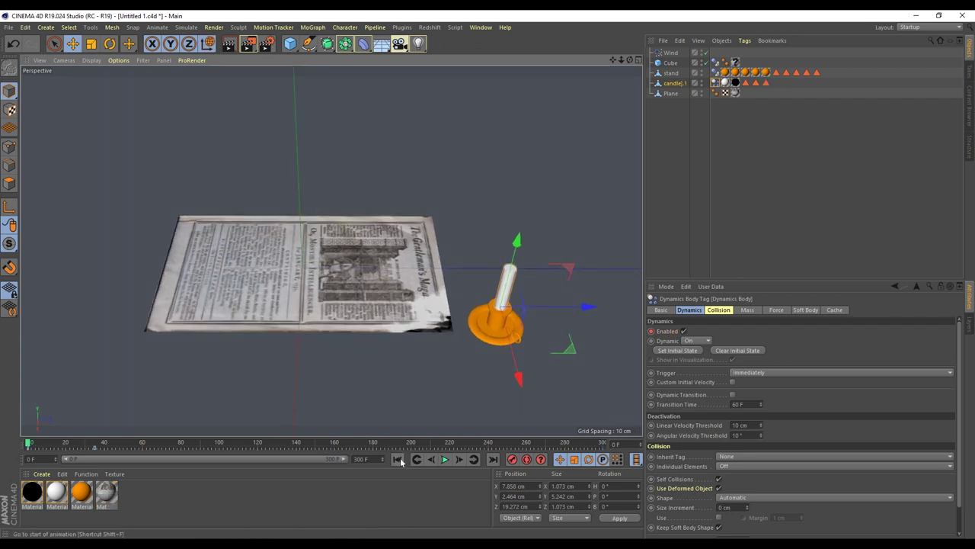
pyautogui.click(445, 459)
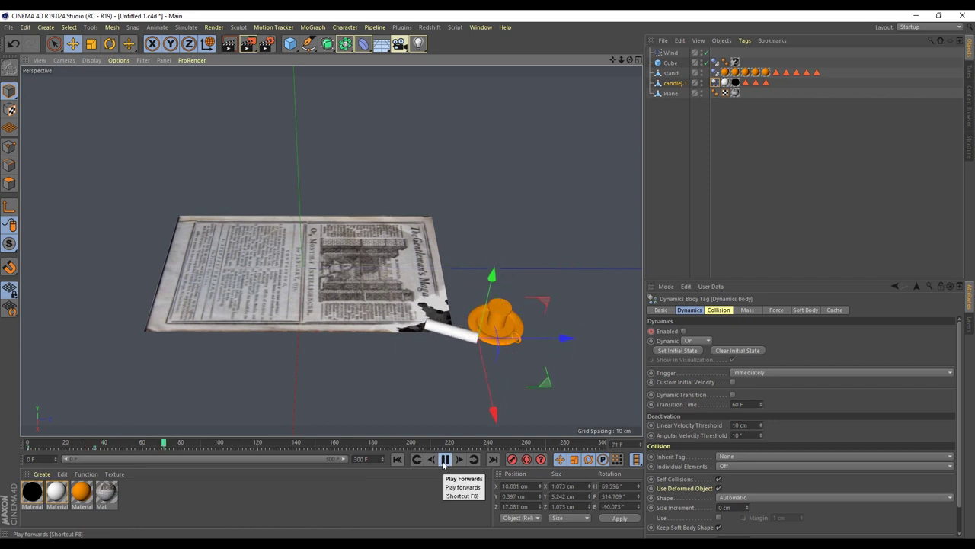
pyautogui.click(445, 460)
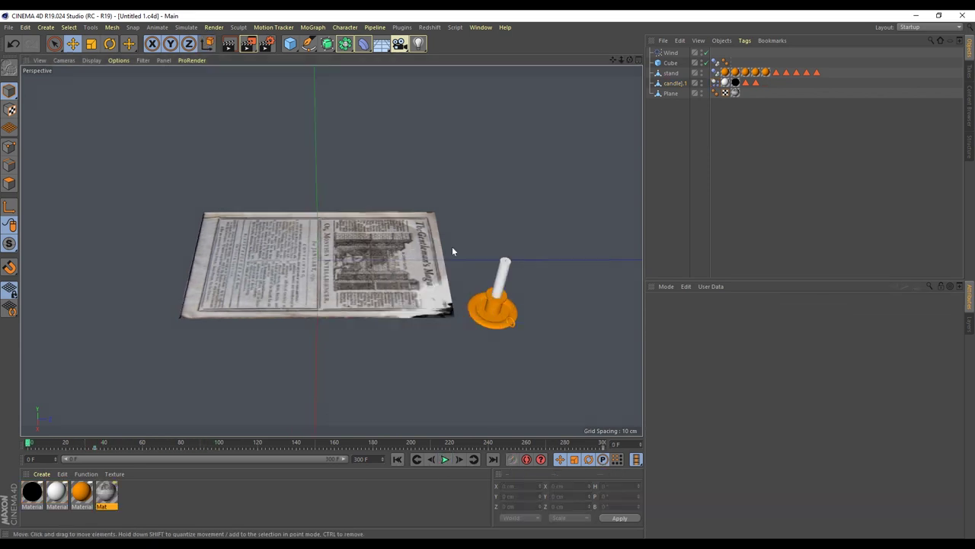
# - Dock the TurbulenceFD palette beside the viewport and add a TurbulenceFD Container
pyautogui.click(401, 28)
pyautogui.moveTo(431, 56)
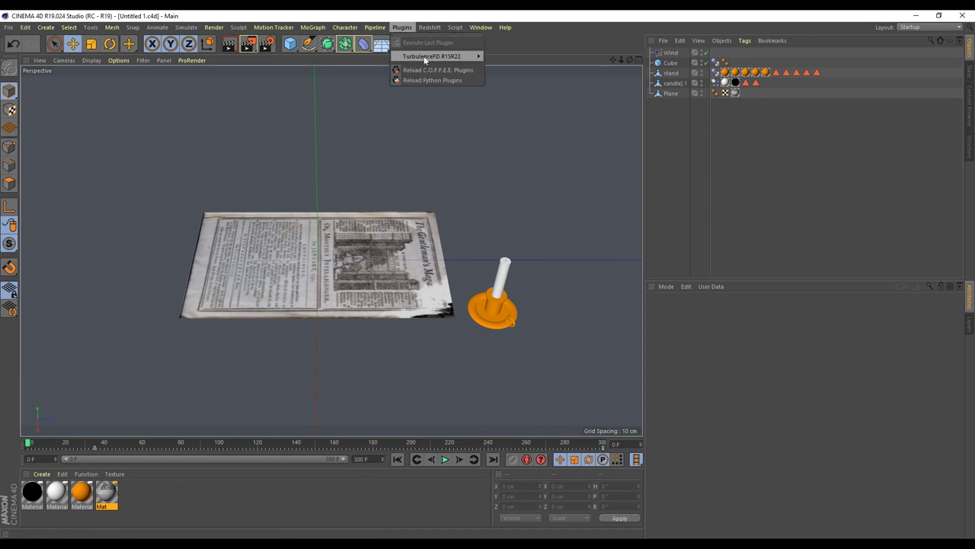
pyautogui.click(513, 52)
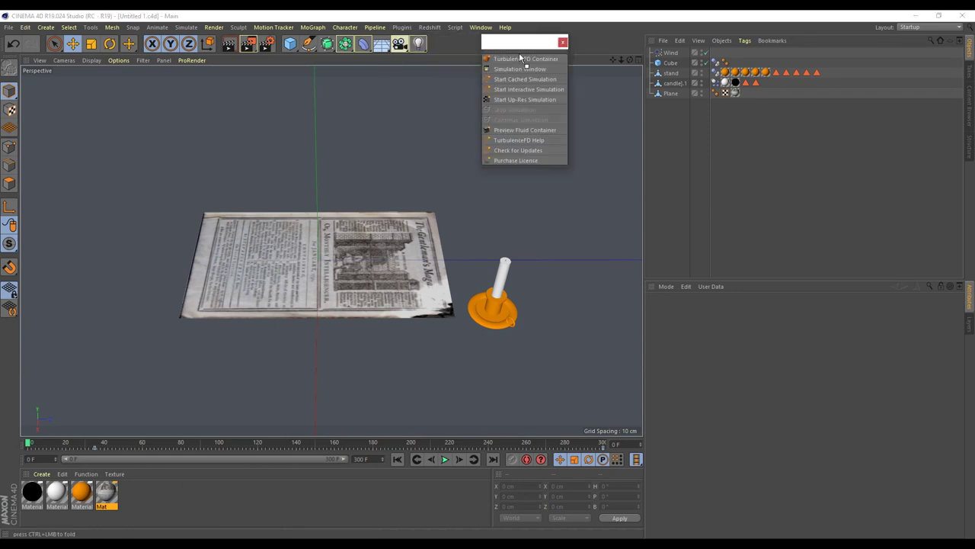
pyautogui.moveTo(520, 55); pyautogui.dragTo(619, 106)
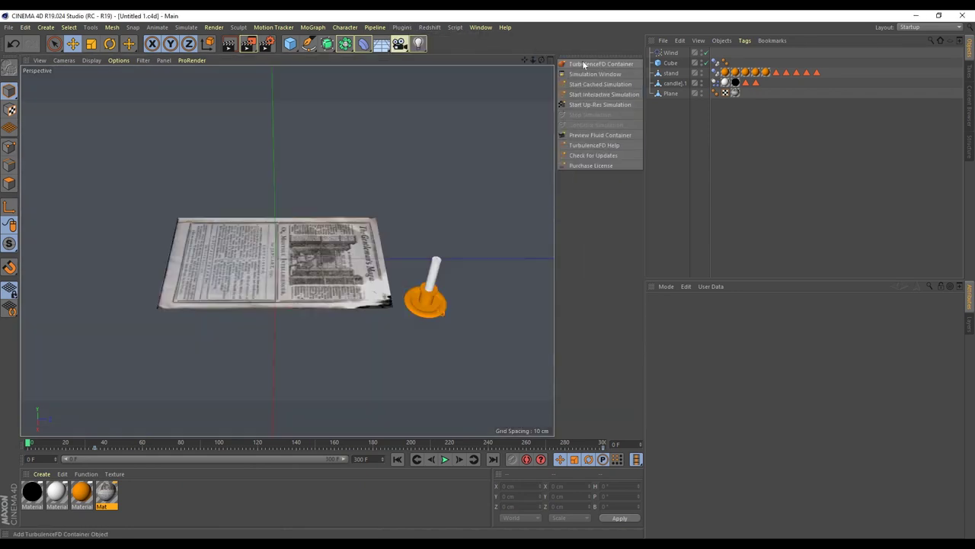
pyautogui.click(583, 64)
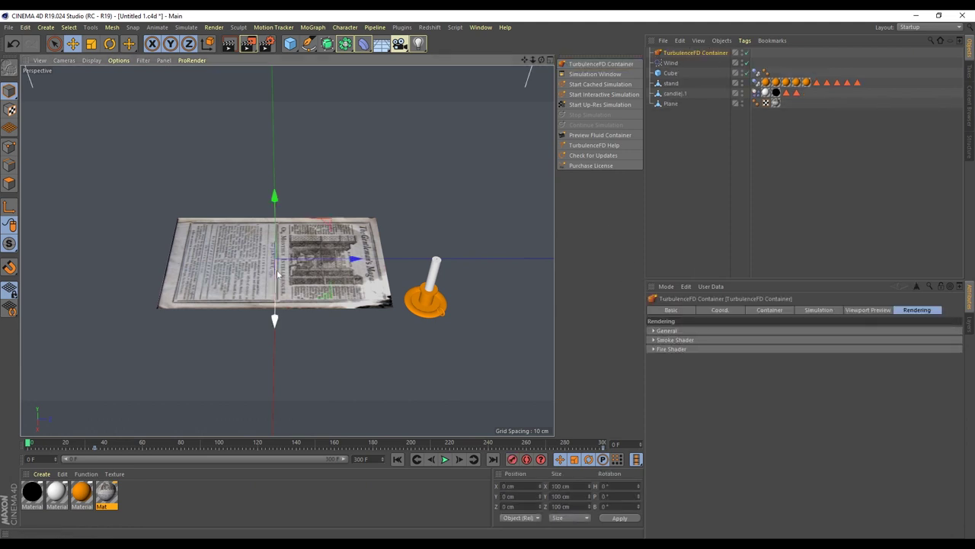
# - Set the container's grid size to 60 × 30 × 60 cm
pyautogui.scroll(-2, 277, 273)
pyautogui.scroll(-2, 278, 274)
pyautogui.scroll(-1, 278, 273)
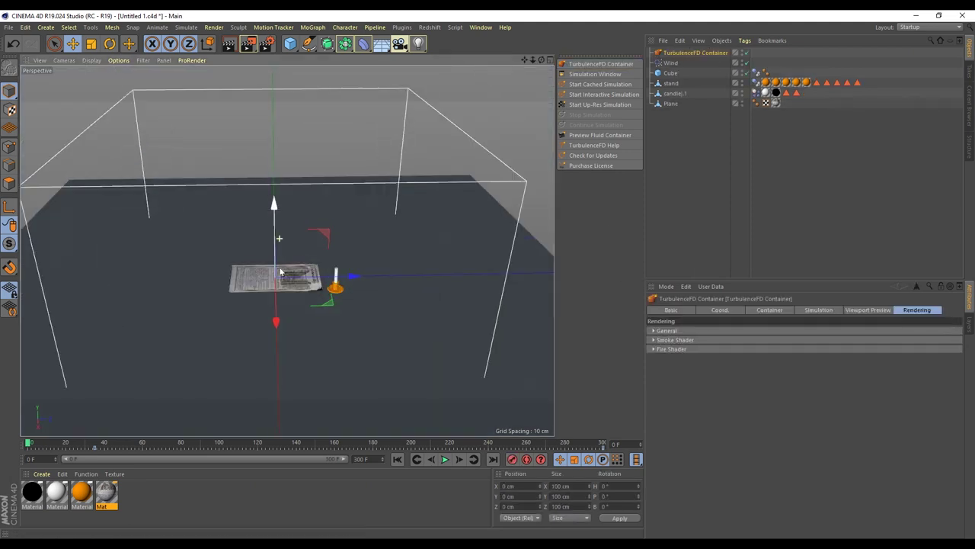
pyautogui.click(712, 310)
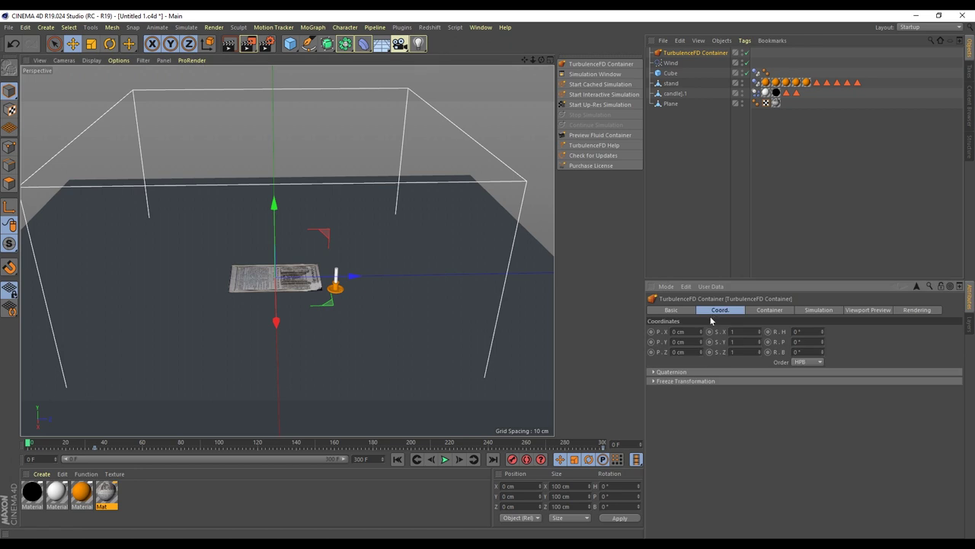
pyautogui.click(768, 311)
pyautogui.doubleClick(730, 352)
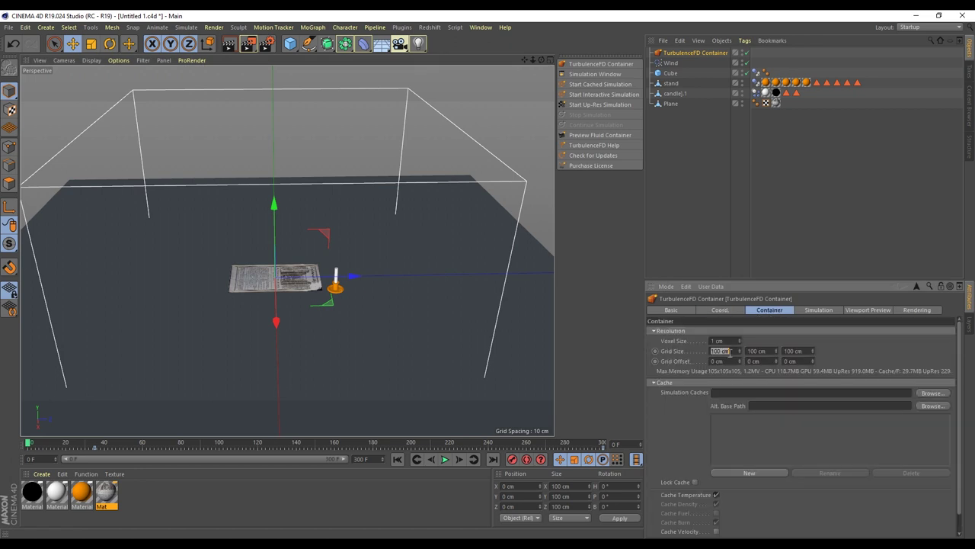
pyautogui.write('60')
pyautogui.doubleClick(770, 352)
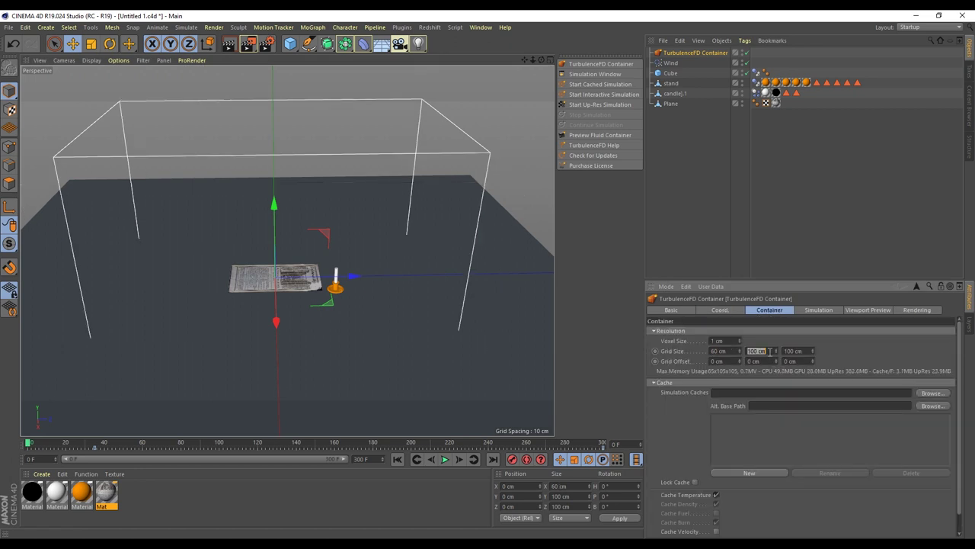
pyautogui.write('30')
pyautogui.press('Return')
pyautogui.doubleClick(793, 350)
pyautogui.write('60')
pyautogui.press('Return')
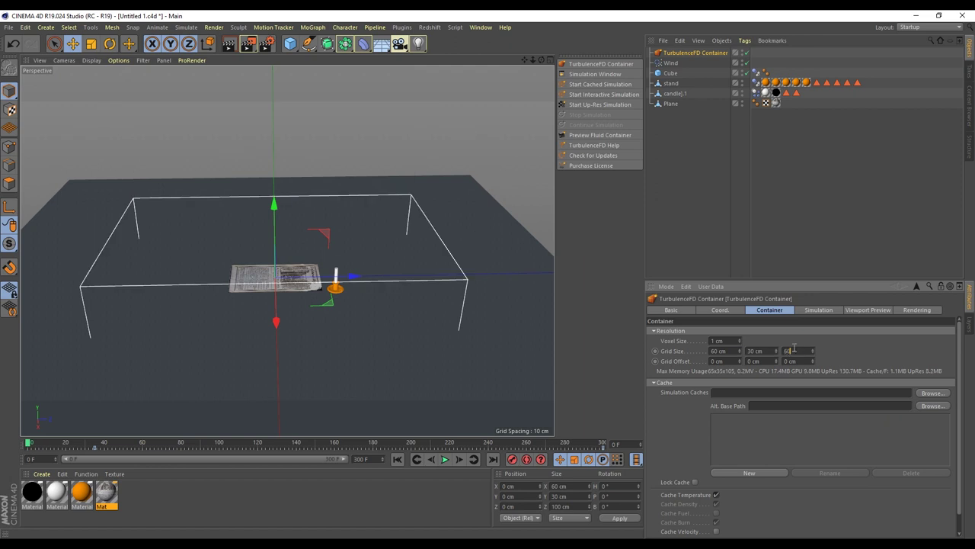
# - Raise the container to Y 14.1 cm above the newspaper and candle
pyautogui.scroll(3, 322, 292)
pyautogui.moveTo(247, 200); pyautogui.dragTo(252, 156)
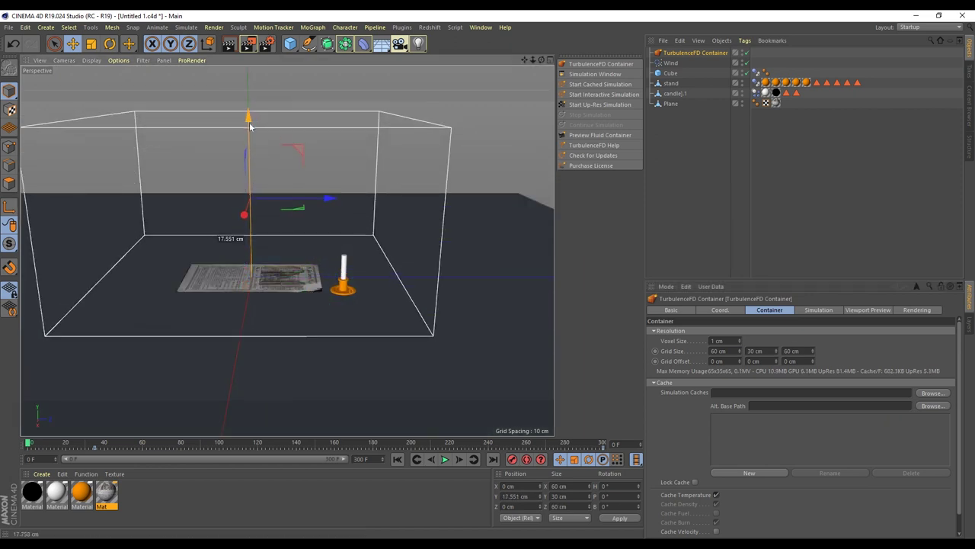
pyautogui.moveTo(251, 155); pyautogui.dragTo(247, 136)
pyautogui.scroll(2, 279, 289)
pyautogui.scroll(1, 289, 296)
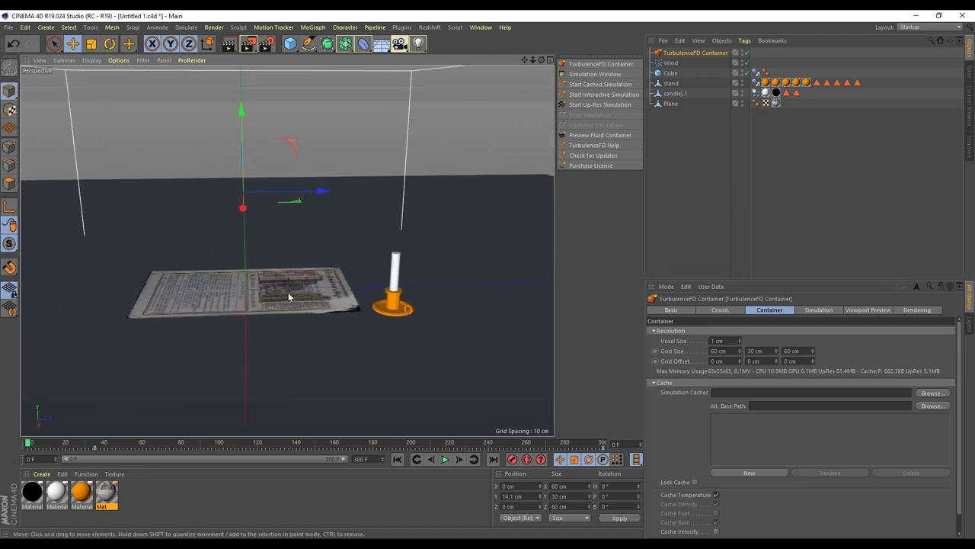
pyautogui.scroll(2, 294, 292)
# - Set the container's temperature half-life to 3.5 frames and density half-life to 15
pyautogui.click(819, 310)
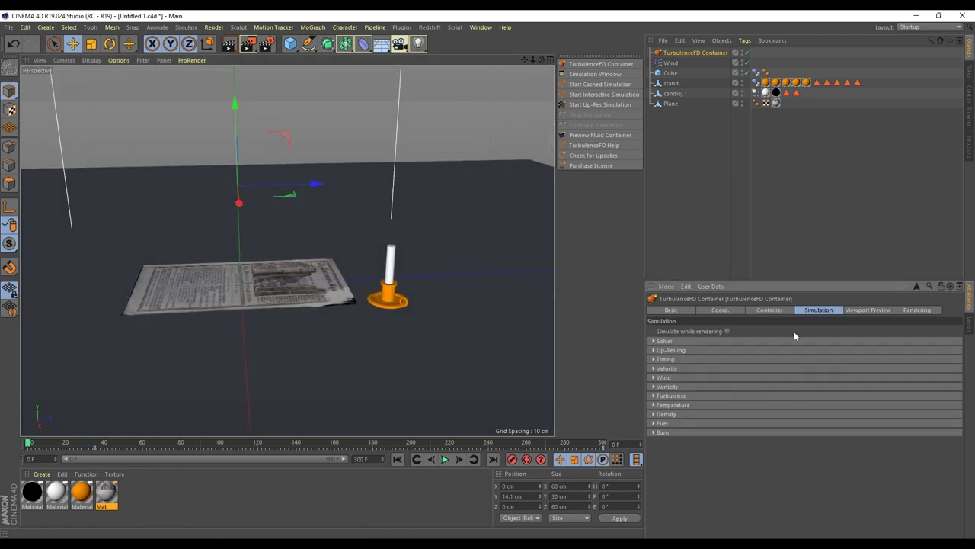
pyautogui.click(670, 406)
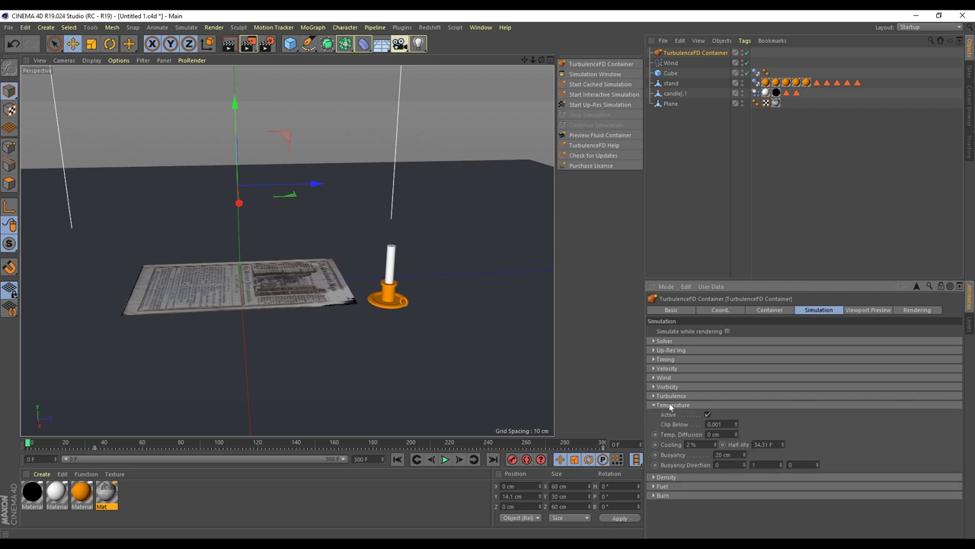
pyautogui.doubleClick(768, 444)
pyautogui.write('3.5')
pyautogui.press('Return')
pyautogui.click(694, 478)
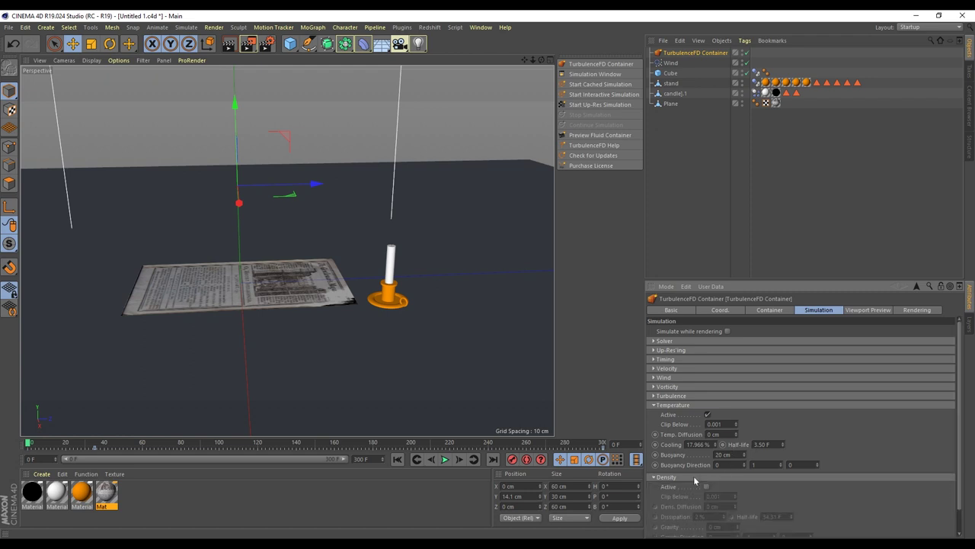
pyautogui.doubleClick(783, 517)
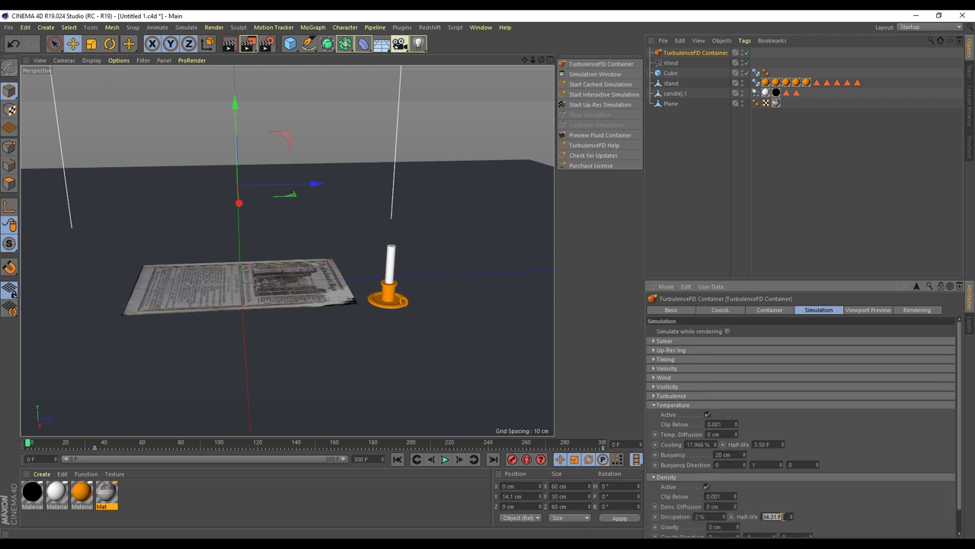
pyautogui.write('15')
# - Preview the container with the Fire Shader and set the Fire Shader's Low Temp to 65
pyautogui.click(876, 311)
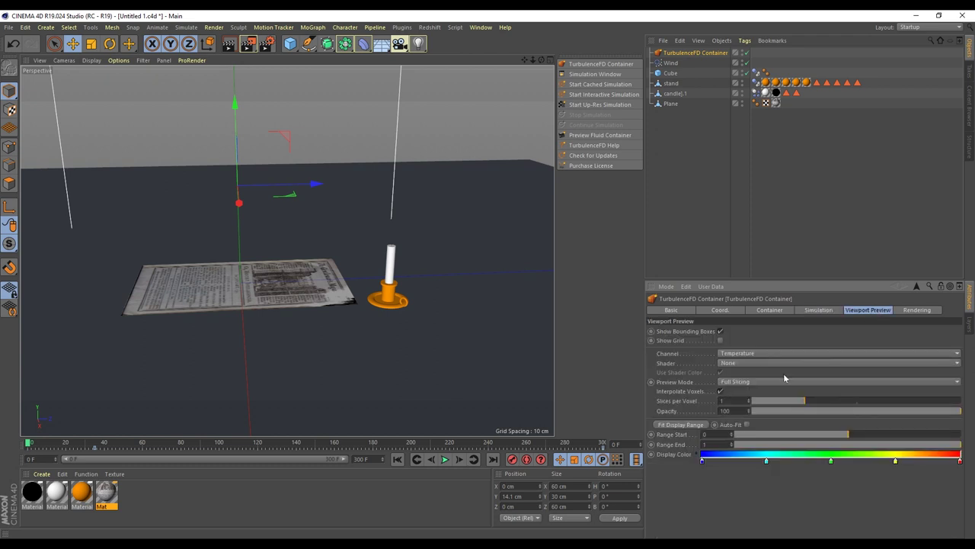
pyautogui.click(758, 363)
pyautogui.click(747, 383)
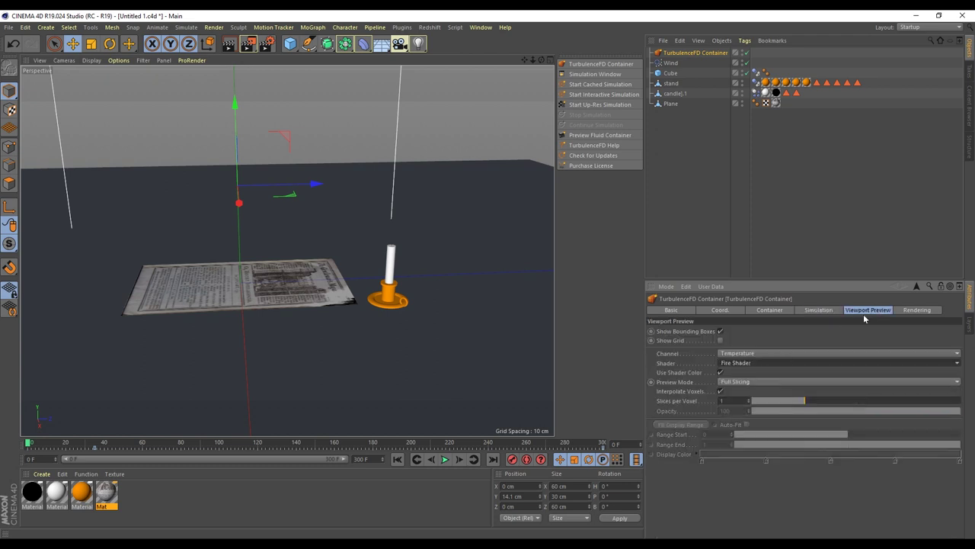
pyautogui.click(918, 310)
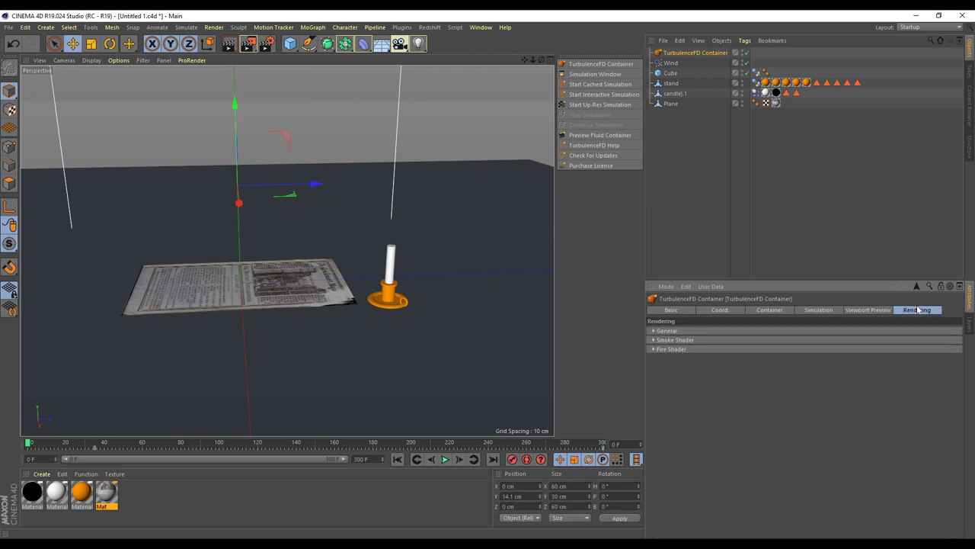
pyautogui.click(678, 349)
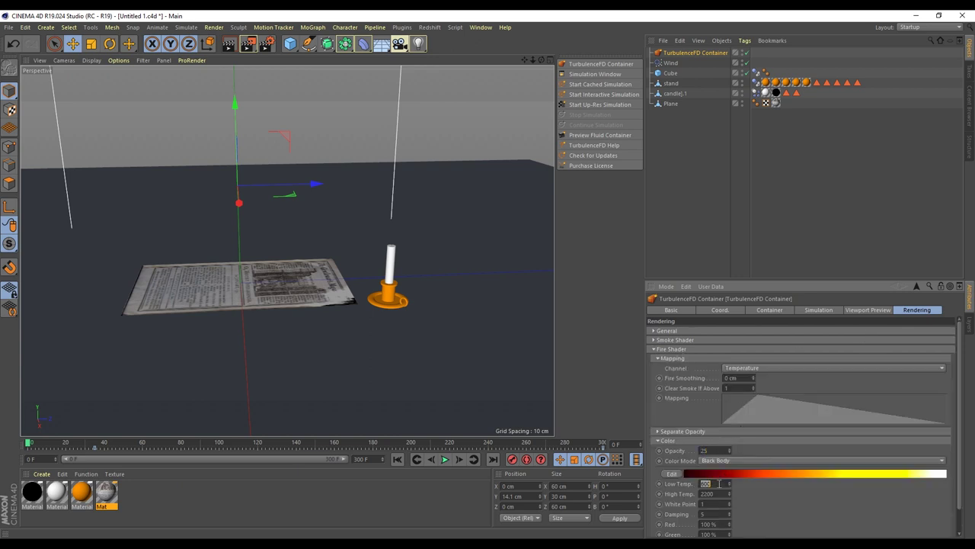
pyautogui.write('65')
pyautogui.press('Return')
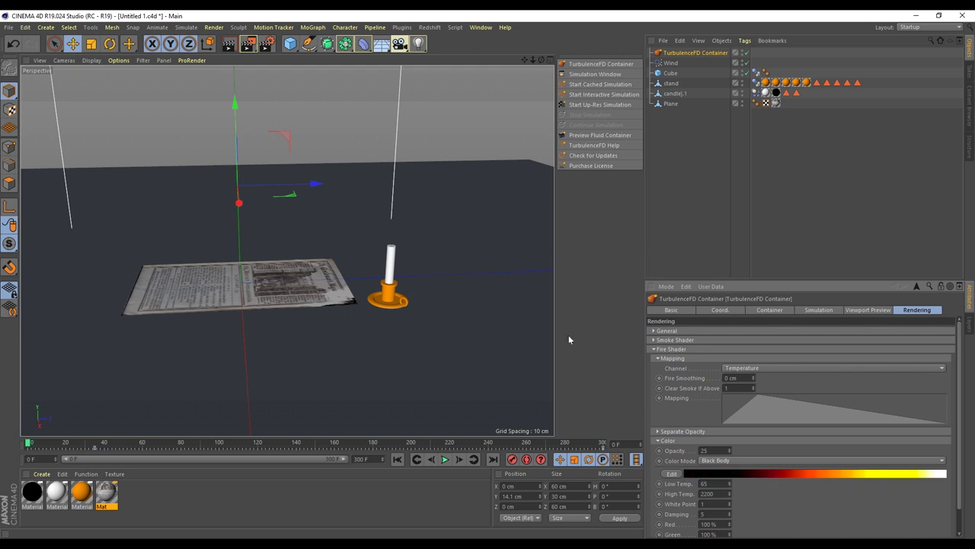
# - Add a TurbulenceFD Emitter tag to the newspaper plane
pyautogui.click(416, 126)
pyautogui.scroll(3, 340, 233)
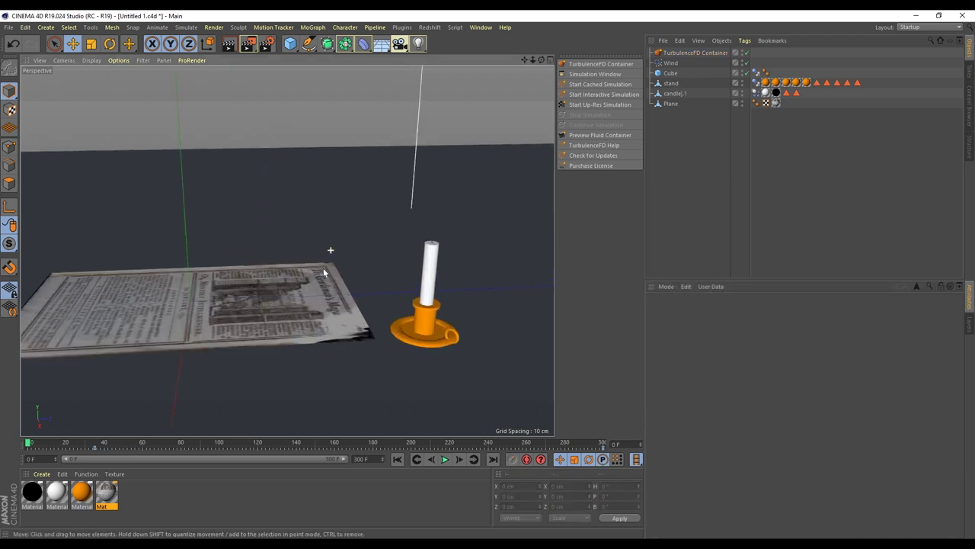
pyautogui.scroll(-2, 323, 270)
pyautogui.scroll(-2, 290, 292)
pyautogui.click(352, 268)
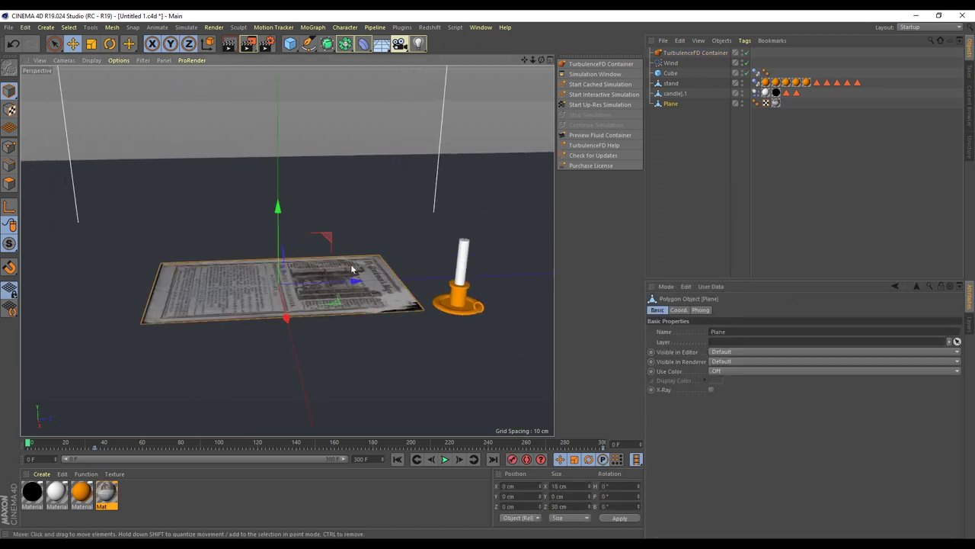
pyautogui.rightClick(669, 105)
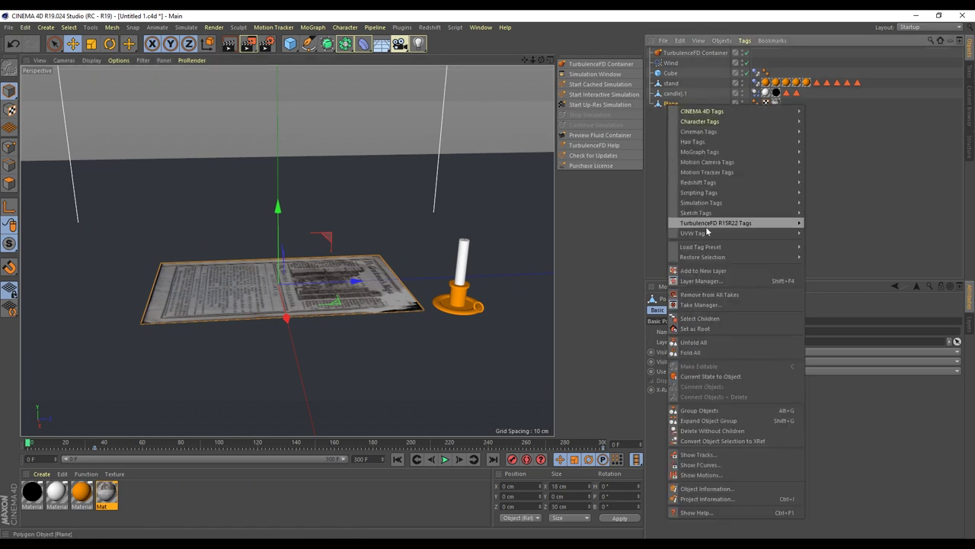
pyautogui.moveTo(716, 222)
pyautogui.click(829, 227)
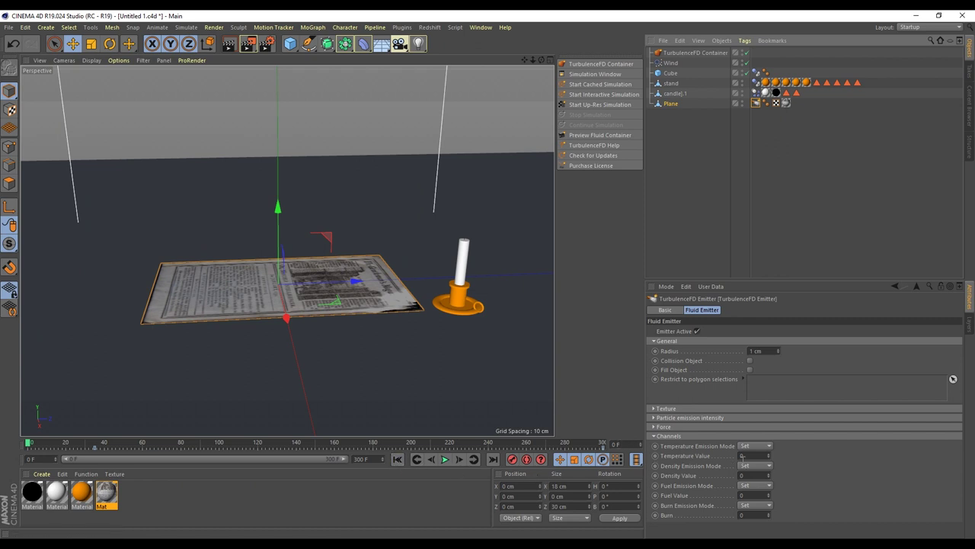
# - Keyframe the emitter's Temperature Value at 0 on frame 0 and 1 on frame 35
pyautogui.keyDown('ctrl'); pyautogui.click(655, 455); pyautogui.keyUp('ctrl')
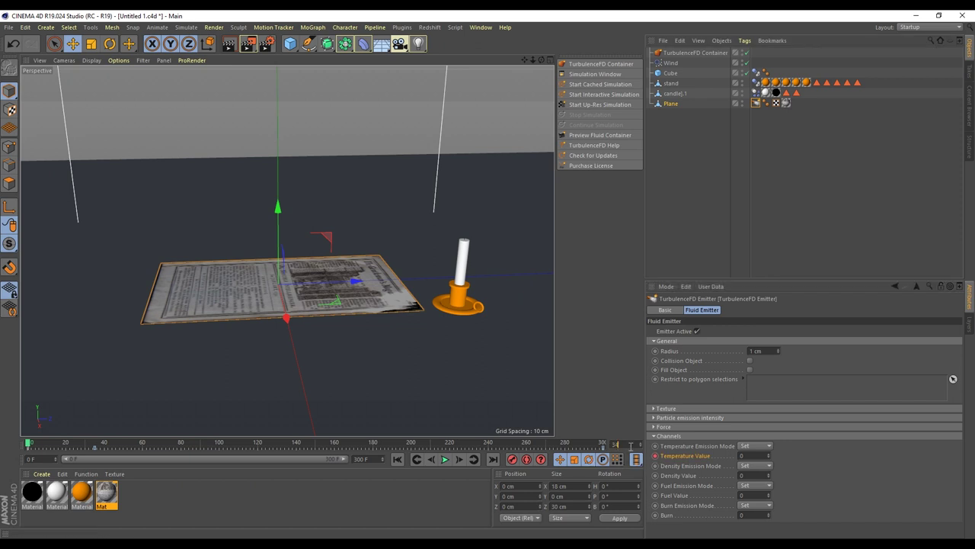
pyautogui.press('Return')
pyautogui.click(460, 460)
pyautogui.write('1')
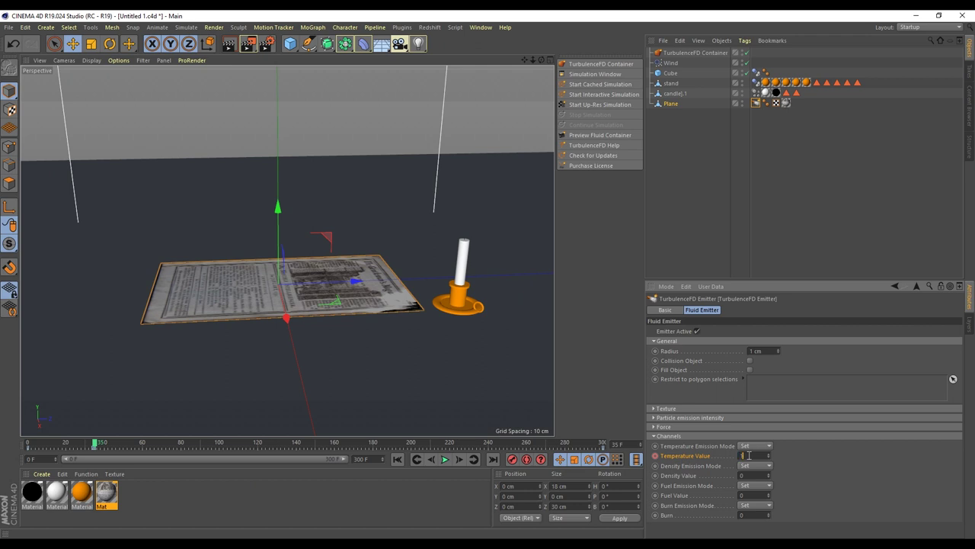
pyautogui.click(656, 455)
pyautogui.click(465, 259)
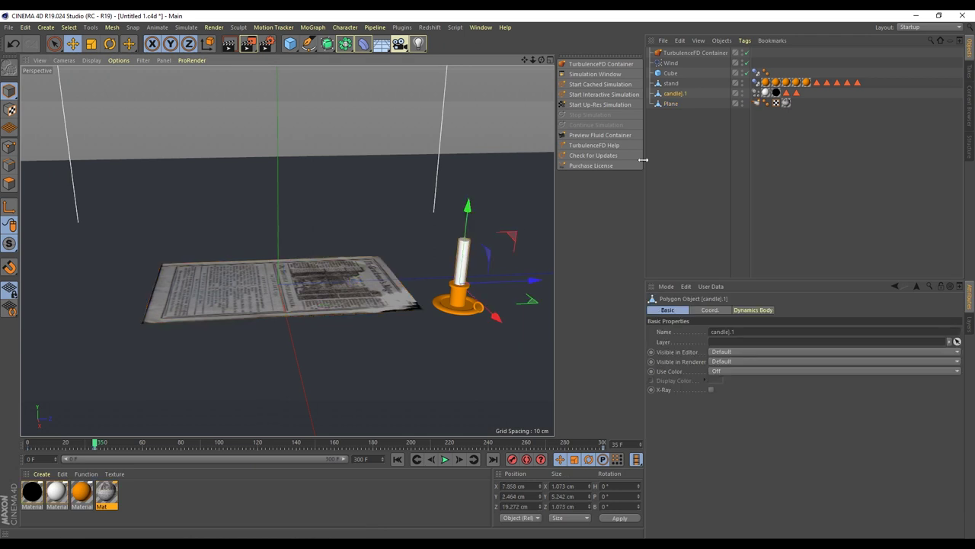
# - Add a TurbulenceFD Emitter tag to the candle
pyautogui.click(675, 92)
pyautogui.rightClick(676, 97)
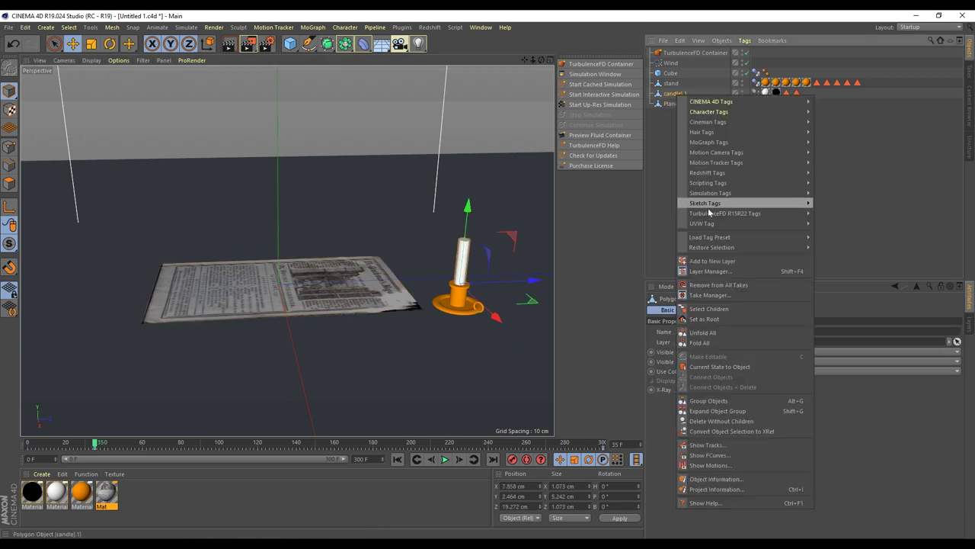
pyautogui.click(845, 214)
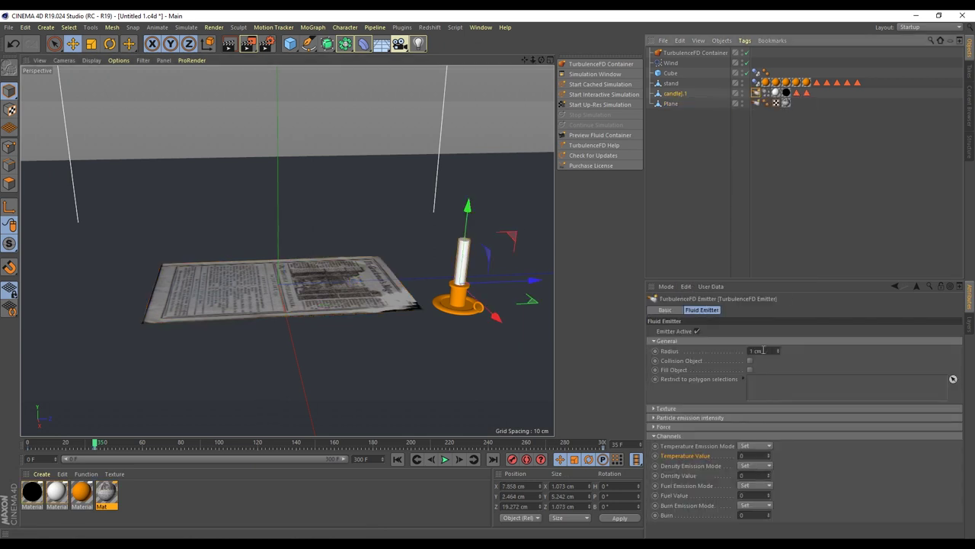
pyautogui.scroll(2, 497, 261)
pyautogui.scroll(2, 472, 263)
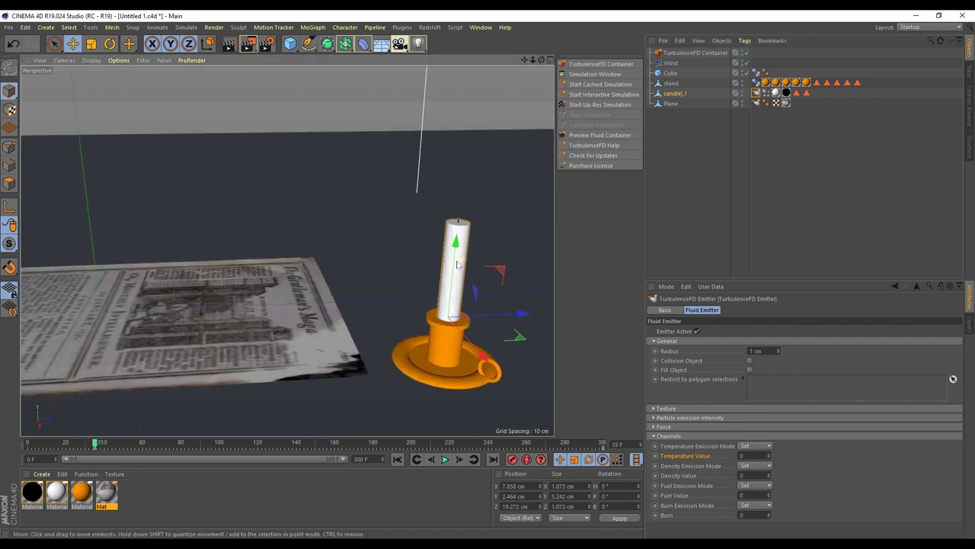
pyautogui.scroll(2, 450, 268)
pyautogui.scroll(2, 410, 281)
# - Rectangle-select the wick's polygons and store them as a polygon selection tag
pyautogui.keyDown('alt'); pyautogui.moveTo(409, 282); pyautogui.dragTo(416, 262); pyautogui.keyUp('alt')
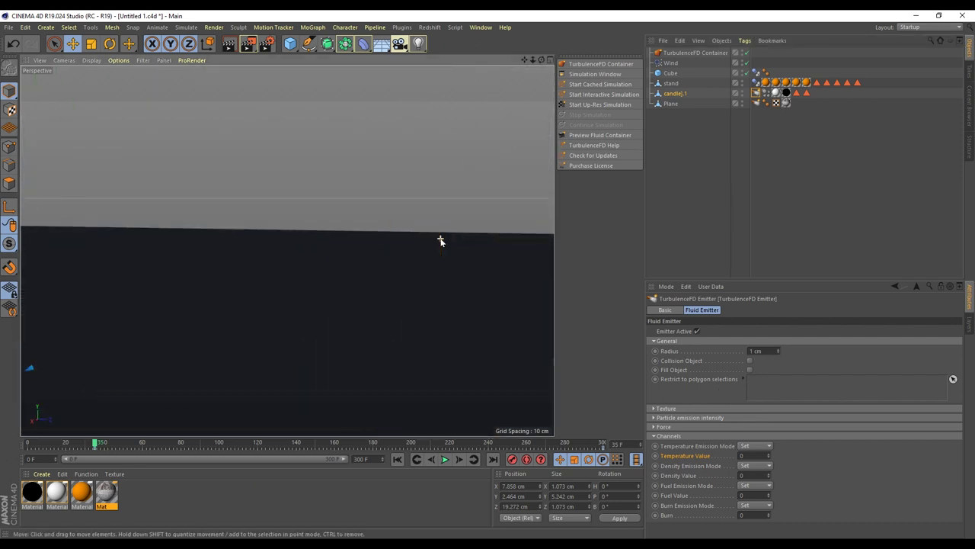
pyautogui.scroll(2, 417, 262)
pyautogui.scroll(2, 421, 260)
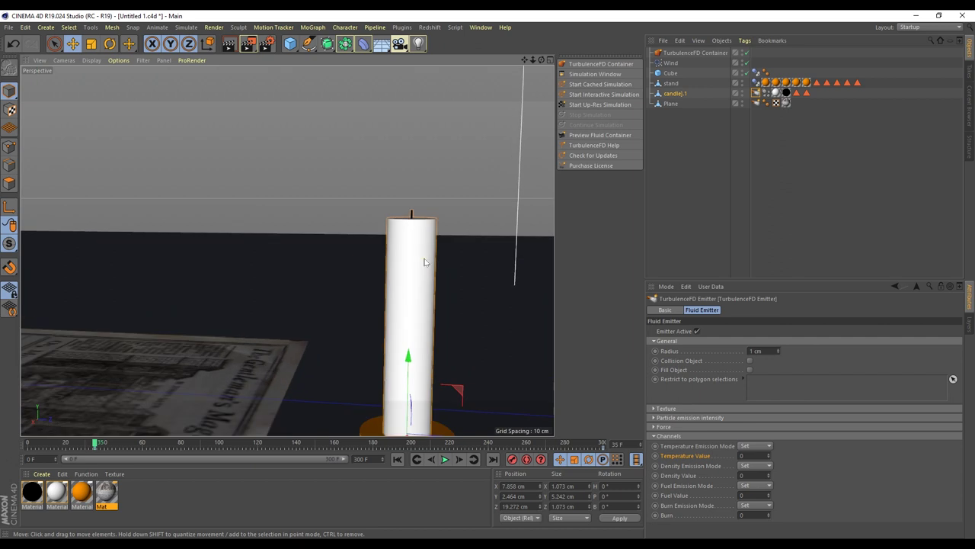
pyautogui.scroll(2, 424, 258)
pyautogui.scroll(2, 411, 205)
pyautogui.scroll(2, 397, 188)
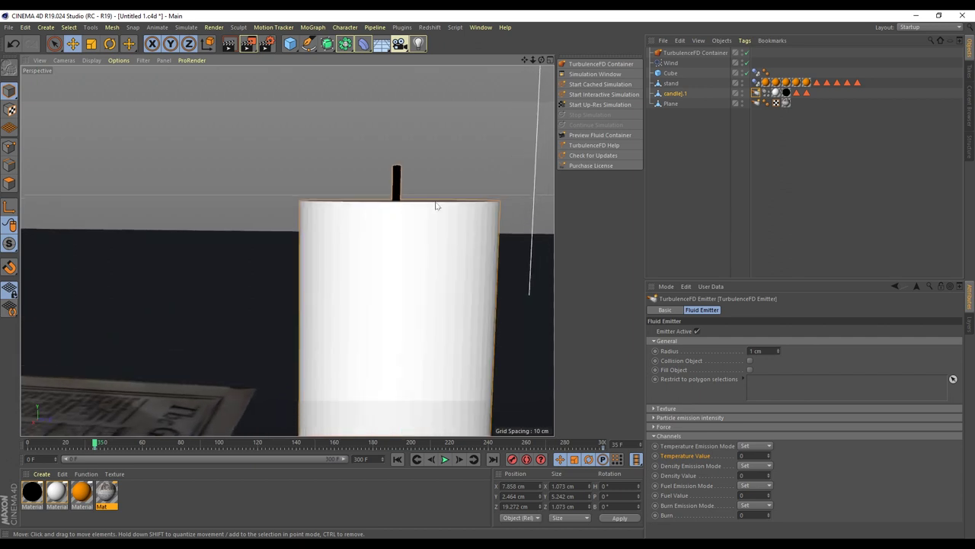
pyautogui.click(9, 182)
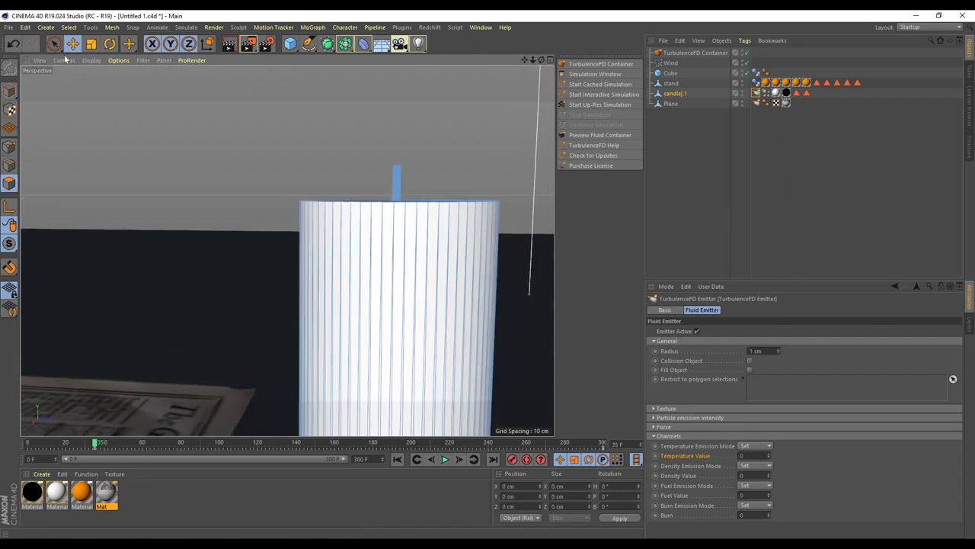
pyautogui.moveTo(54, 44); pyautogui.dragTo(81, 72)
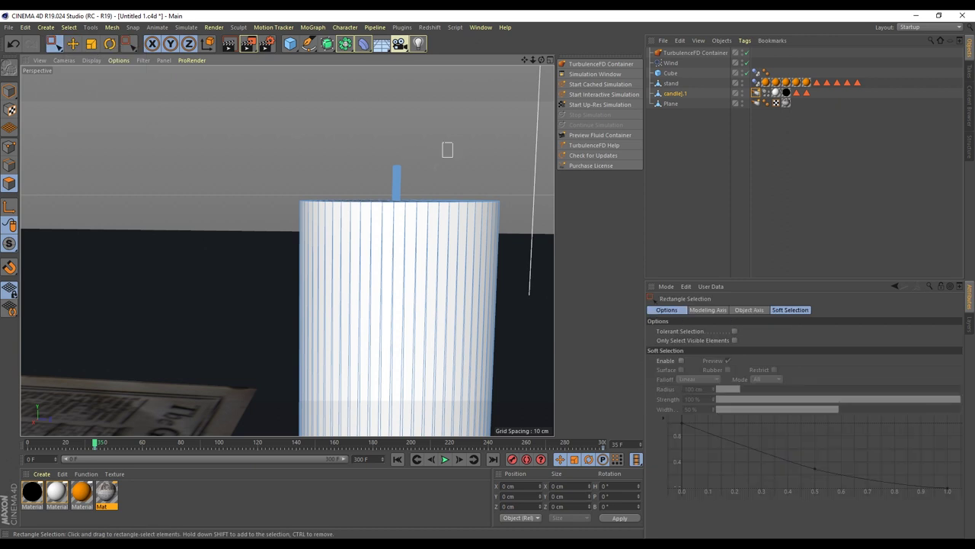
pyautogui.moveTo(451, 143); pyautogui.dragTo(351, 194)
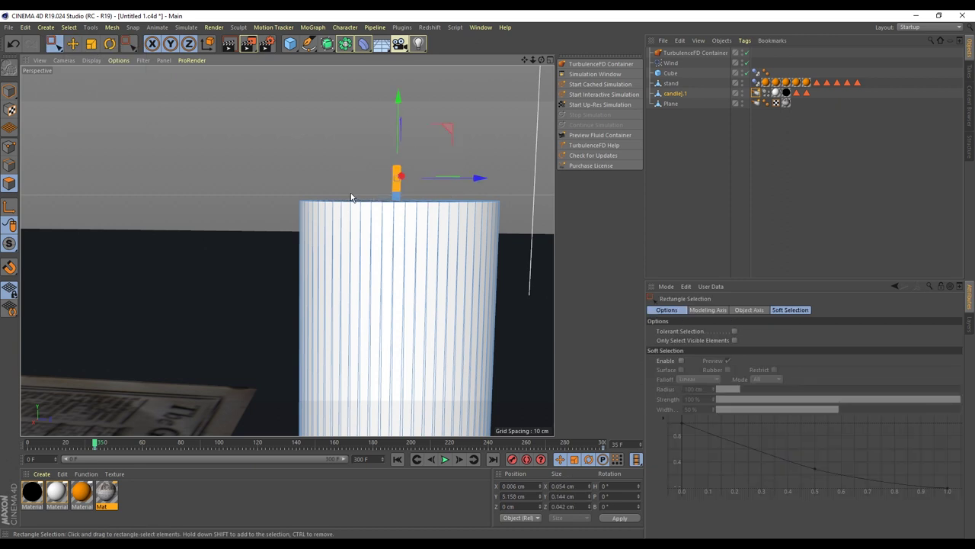
pyautogui.click(69, 27)
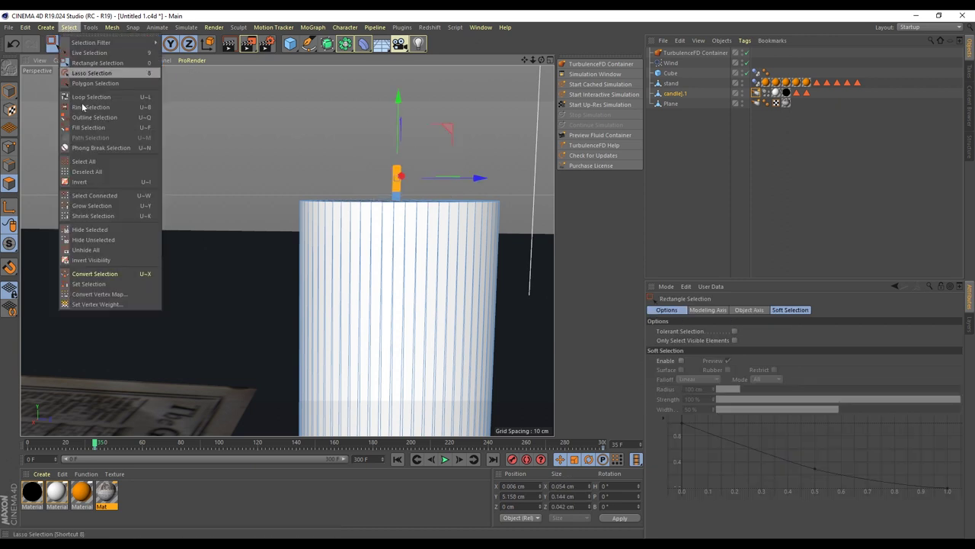
pyautogui.click(101, 284)
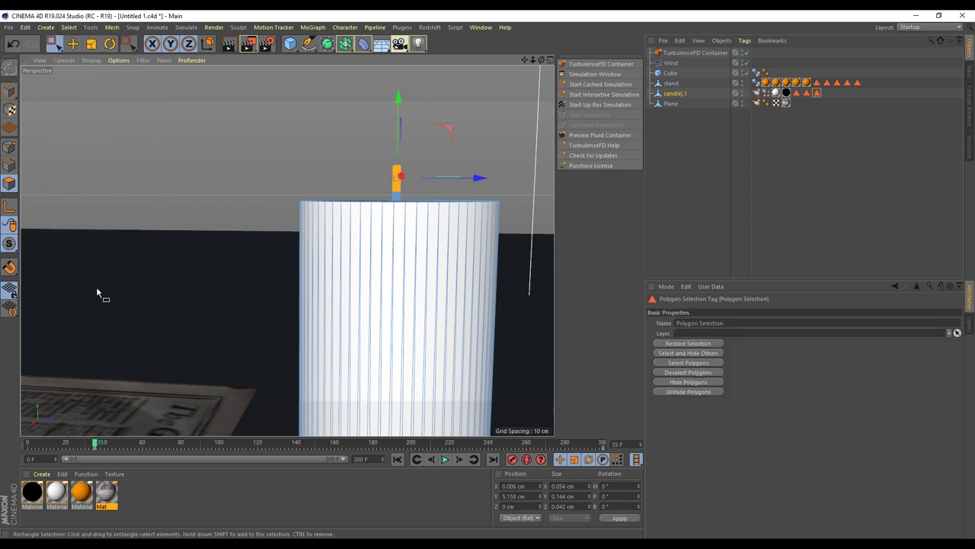
# - Restrict the candle emitter to the wick's polygon selection
pyautogui.click(76, 44)
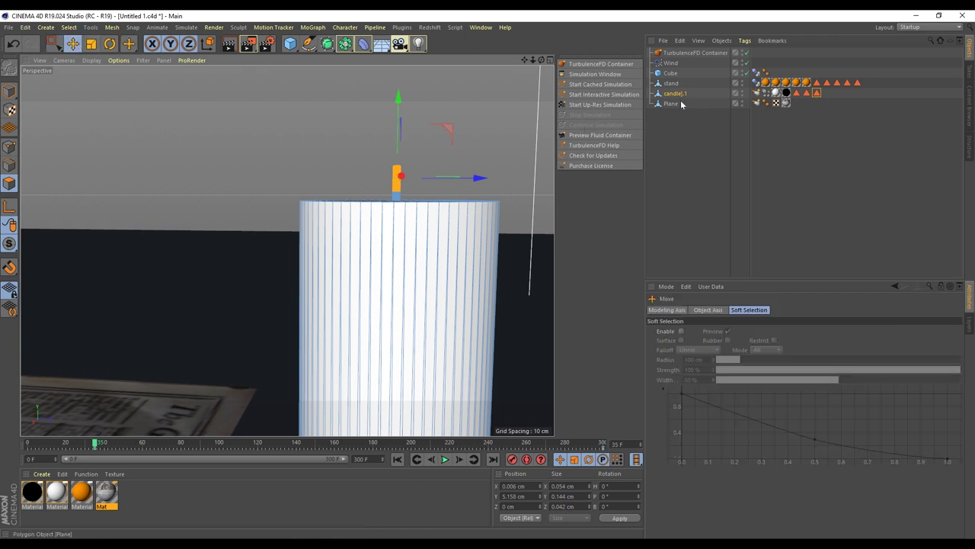
pyautogui.click(817, 93)
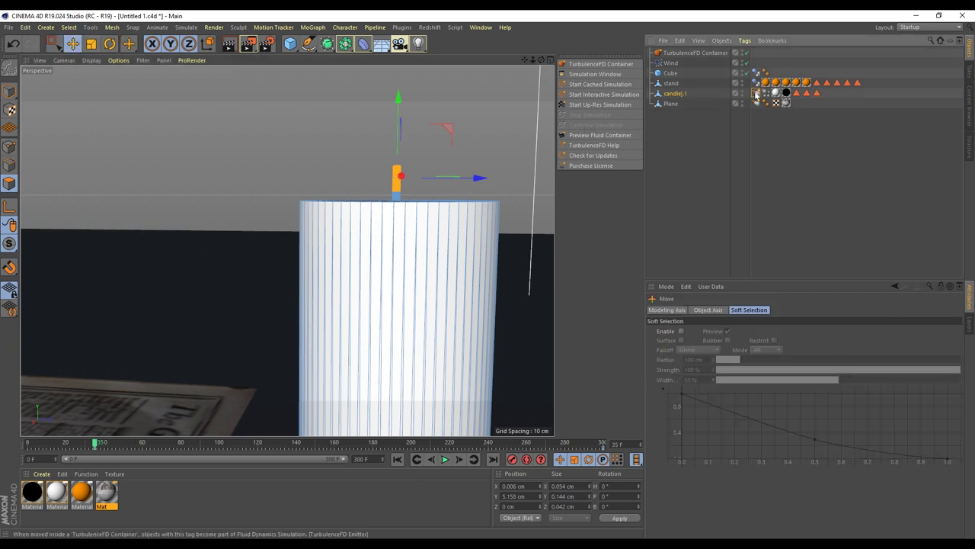
pyautogui.click(817, 93)
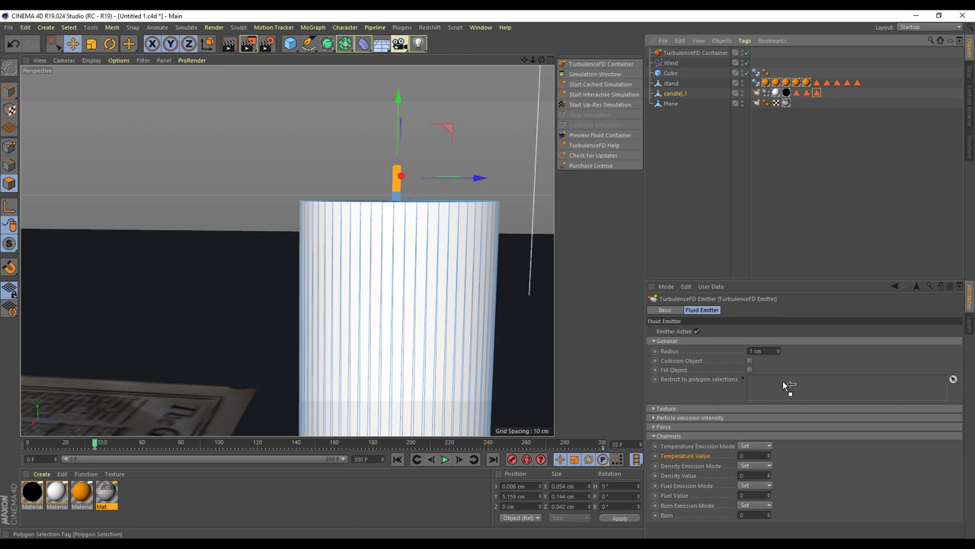
pyautogui.moveTo(753, 327); pyautogui.dragTo(786, 384)
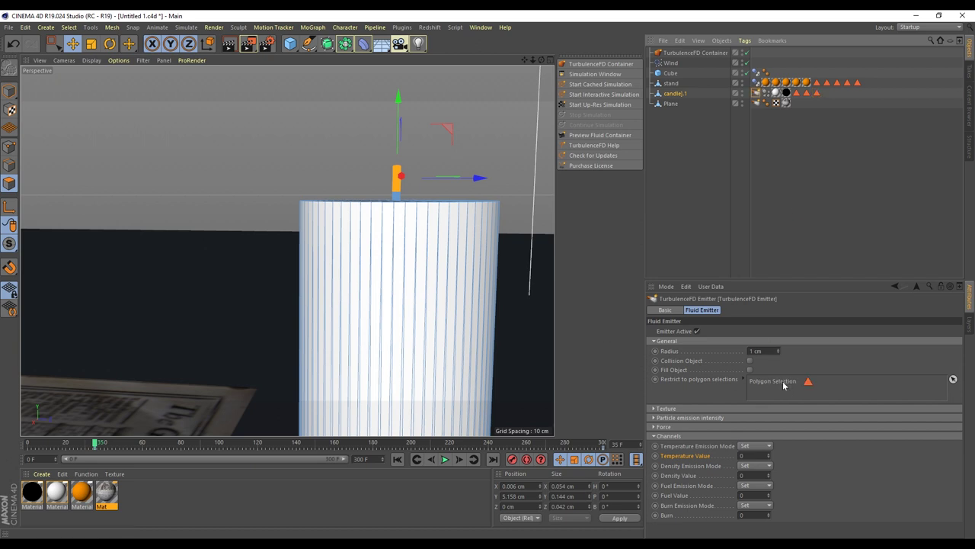
pyautogui.click(10, 93)
pyautogui.scroll(-5, 216, 266)
pyautogui.moveTo(216, 266)
pyautogui.keyDown('alt'); pyautogui.mouseDown()
pyautogui.moveTo(206, 272)
pyautogui.moveTo(285, 250)
pyautogui.moveTo(308, 256)
pyautogui.mouseUp(); pyautogui.keyUp('alt')
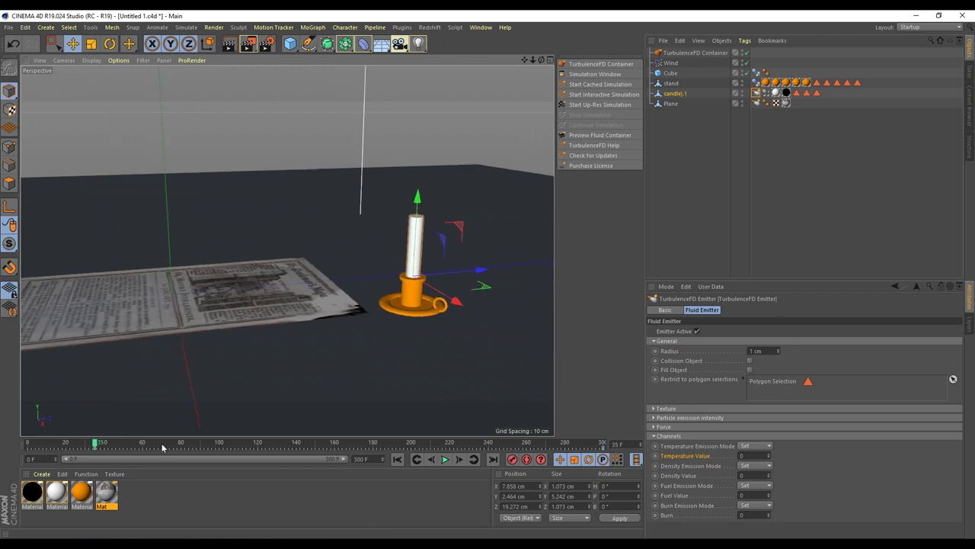
# - Set the candle emitter's Temperature Value to 1 and keyframe it at frame 0
pyautogui.click(397, 459)
pyautogui.click(751, 456)
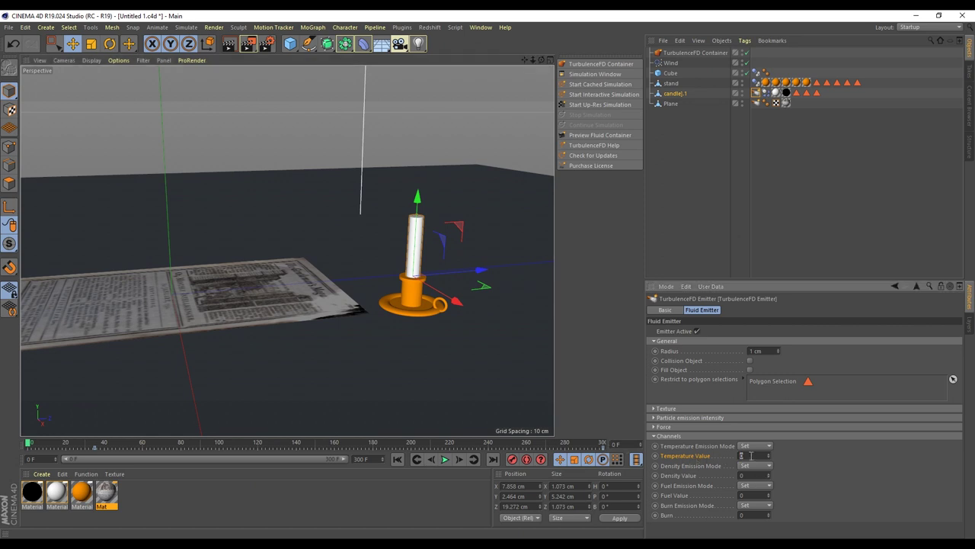
pyautogui.write('1')
pyautogui.press('Return')
pyautogui.keyDown('ctrl'); pyautogui.click(654, 456); pyautogui.keyUp('ctrl')
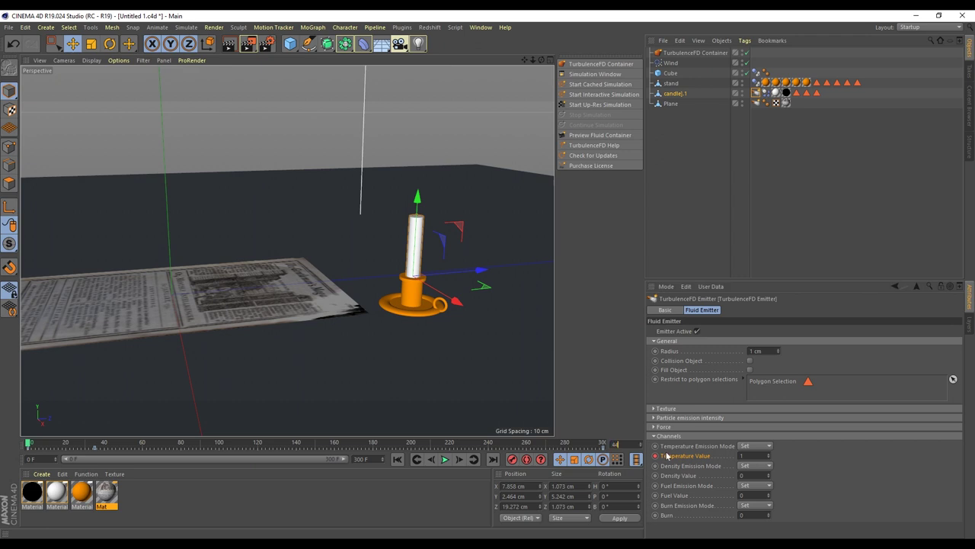
# - Set the temperature to 0 at frame 60, then return to frame 0 and frame newspaper and candle
pyautogui.doubleClick(618, 444)
pyautogui.write('4')
pyautogui.press('Return')
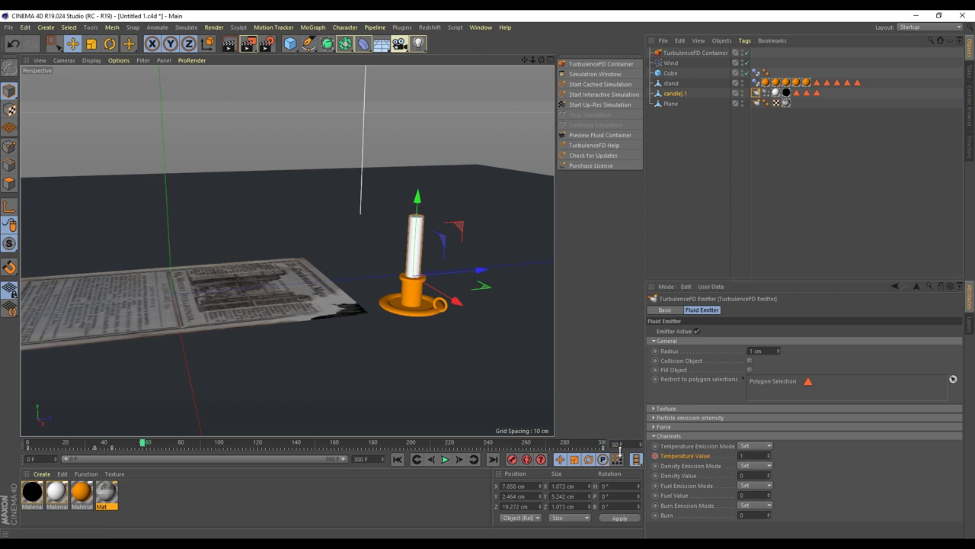
pyautogui.doubleClick(751, 455)
pyautogui.write('0')
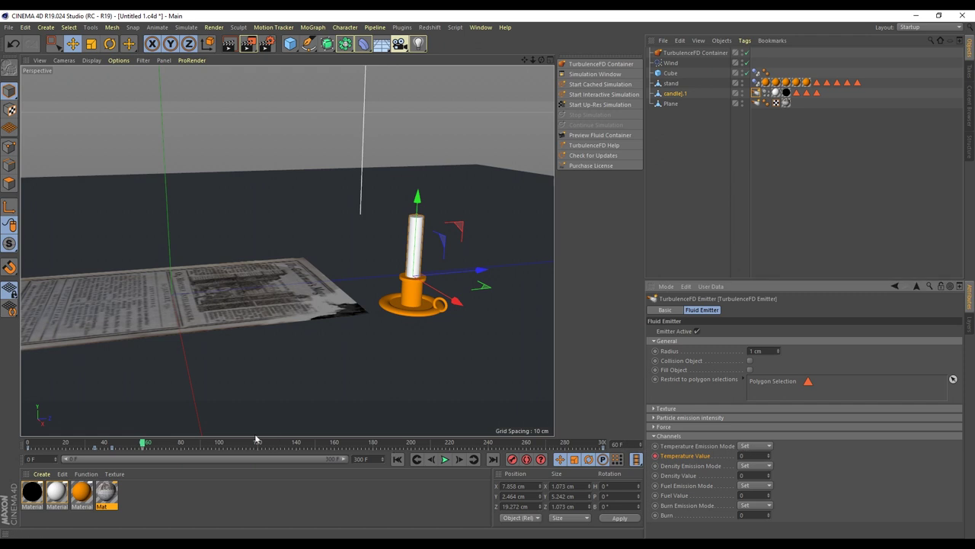
pyautogui.click(143, 444)
pyautogui.moveTo(143, 444); pyautogui.dragTo(12, 452)
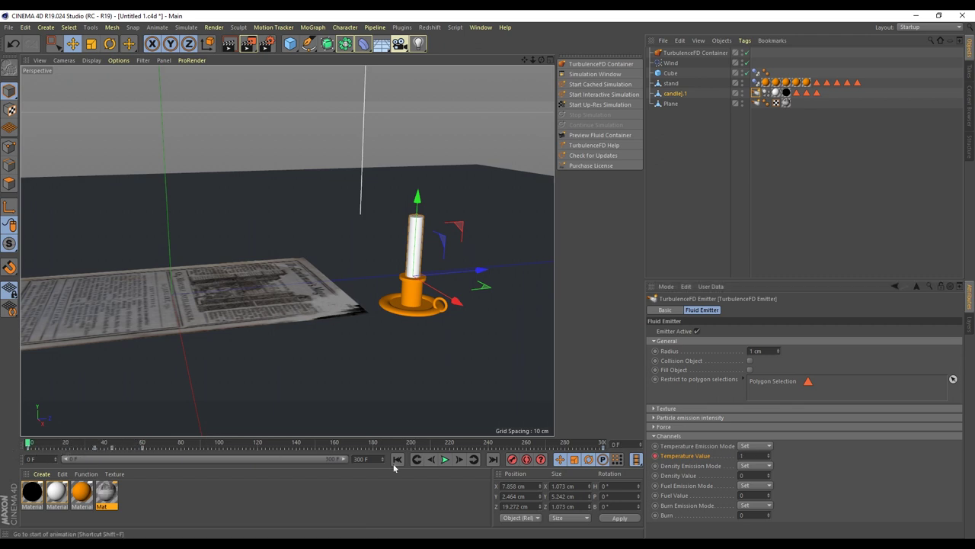
pyautogui.keyDown('alt'); pyautogui.moveTo(305, 331); pyautogui.dragTo(328, 302); pyautogui.keyUp('alt')
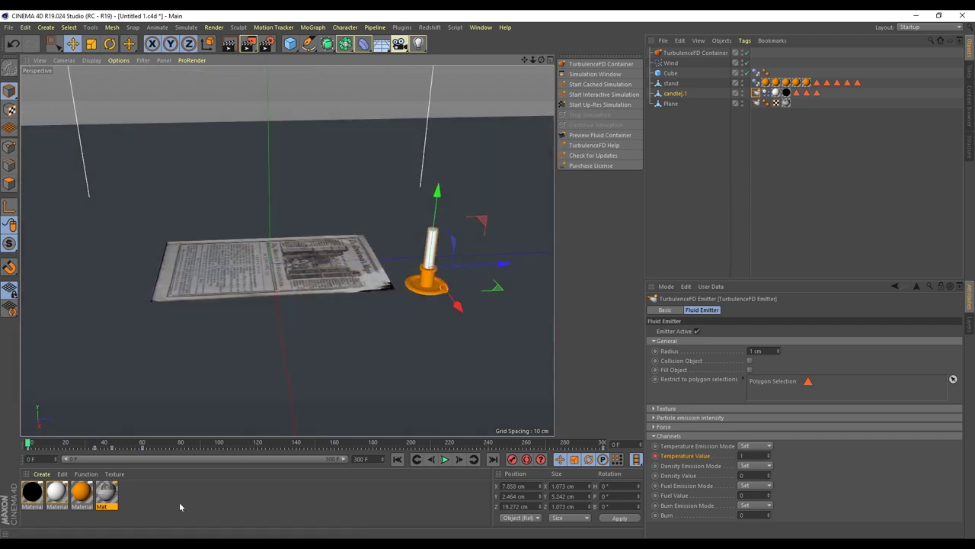
# - Create Mat.1 with H 35°, S 0%, V 27% and no reflectance, and apply it to the Cube
pyautogui.doubleClick(178, 504)
pyautogui.doubleClick(32, 491)
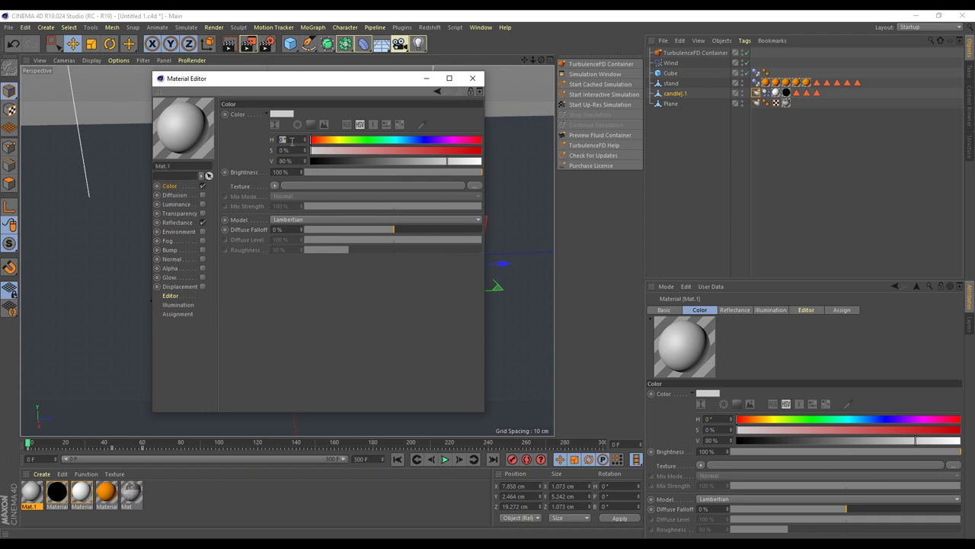
pyautogui.write('35')
pyautogui.click(291, 150)
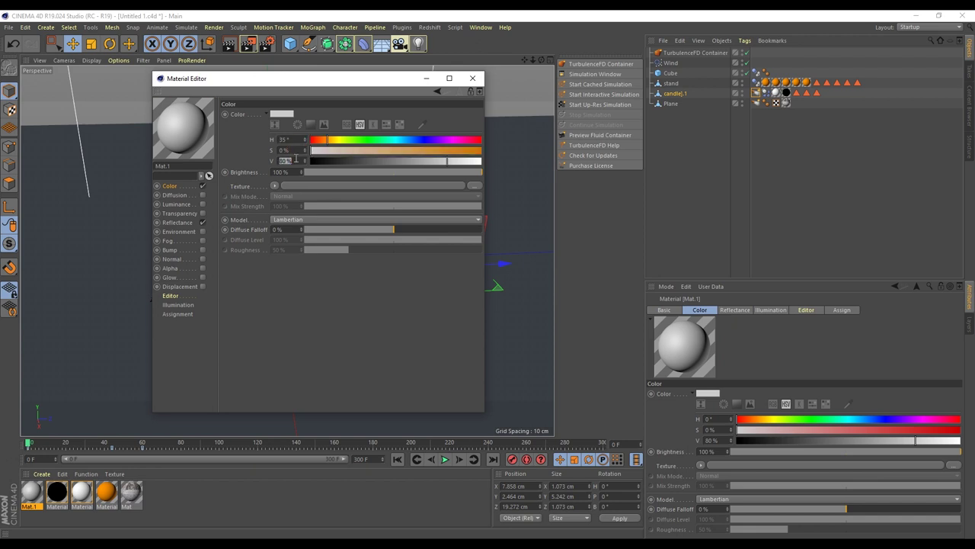
pyautogui.write('27')
pyautogui.press('Return')
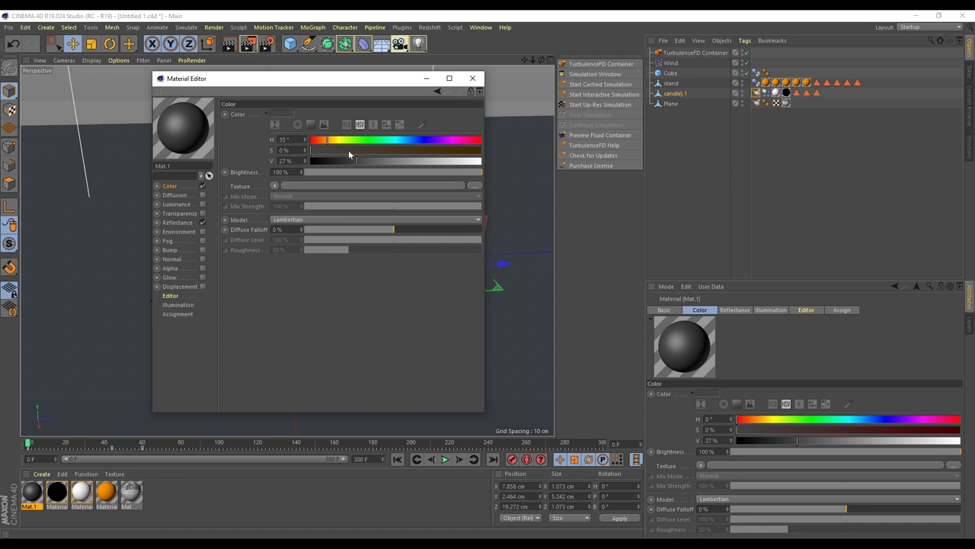
pyautogui.click(203, 223)
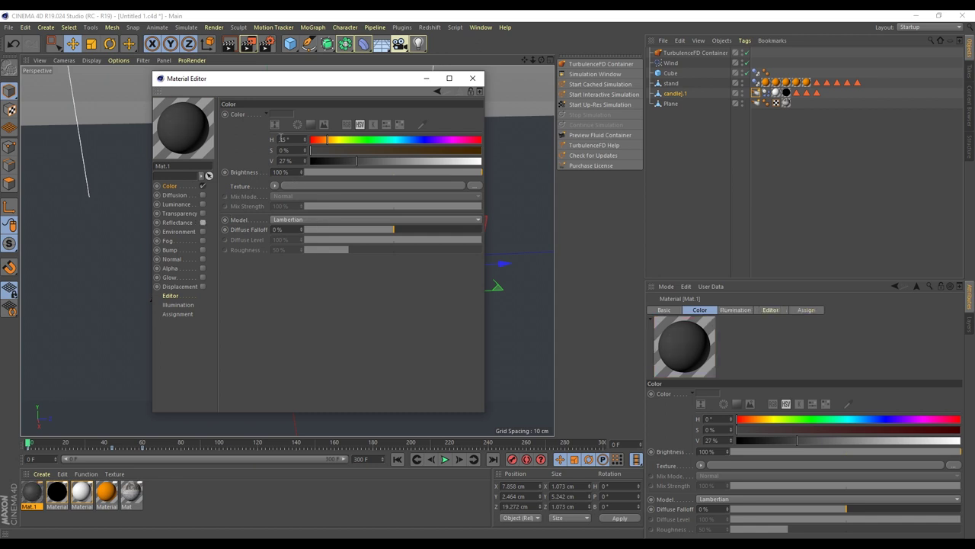
pyautogui.click(472, 78)
pyautogui.moveTo(31, 491)
pyautogui.mouseDown()
pyautogui.moveTo(92, 321)
pyautogui.moveTo(151, 301)
pyautogui.moveTo(283, 331)
pyautogui.mouseUp()
# - Add a plane 18 cm wide and 30 cm high
pyautogui.scroll(2, 277, 331)
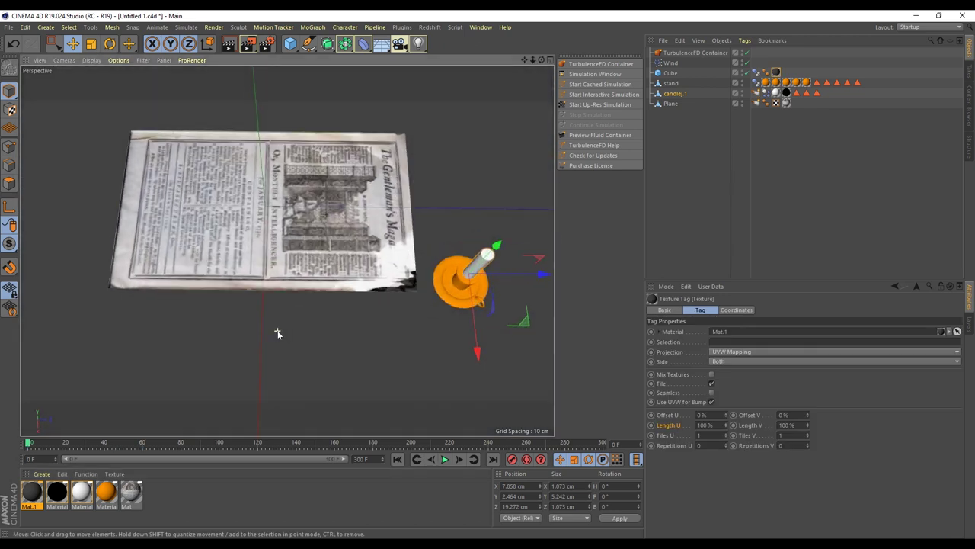
pyautogui.scroll(2, 278, 330)
pyautogui.scroll(1, 277, 343)
pyautogui.scroll(1, 277, 343)
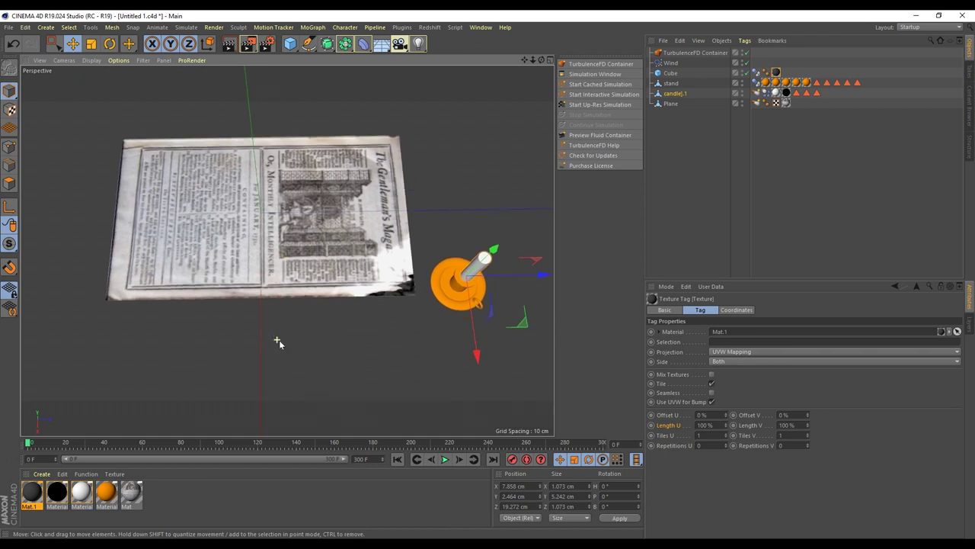
pyautogui.click(459, 246)
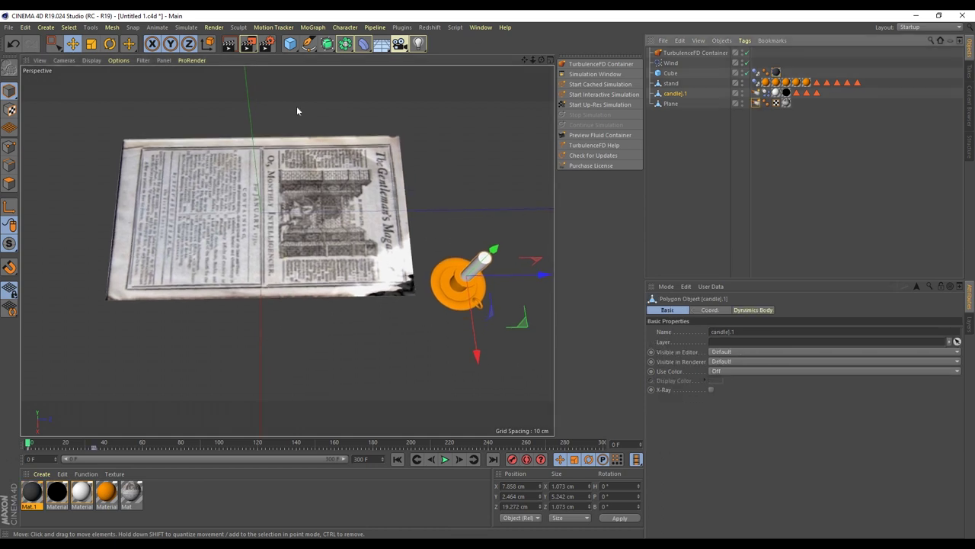
pyautogui.click(290, 44)
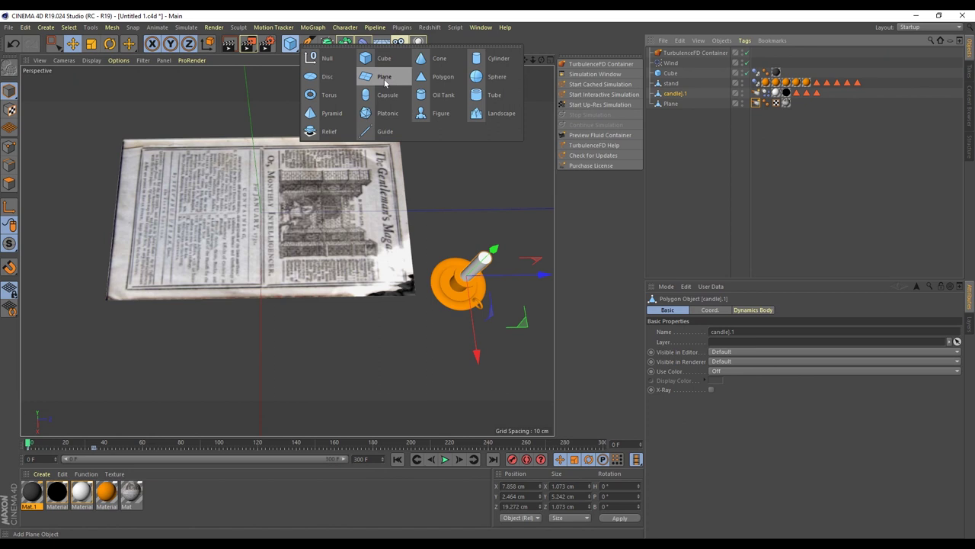
pyautogui.click(384, 79)
pyautogui.click(720, 331)
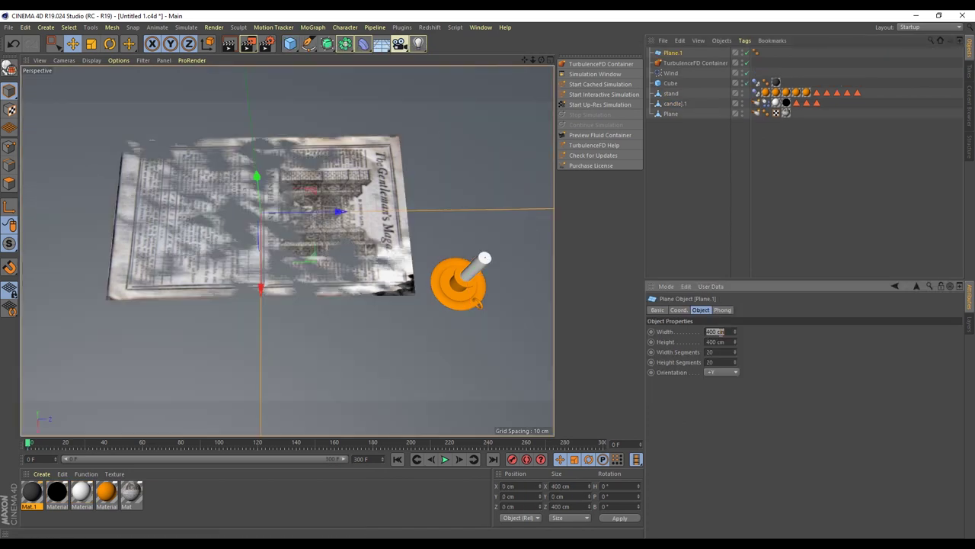
pyautogui.write('18')
pyautogui.click(722, 341)
pyautogui.write('30')
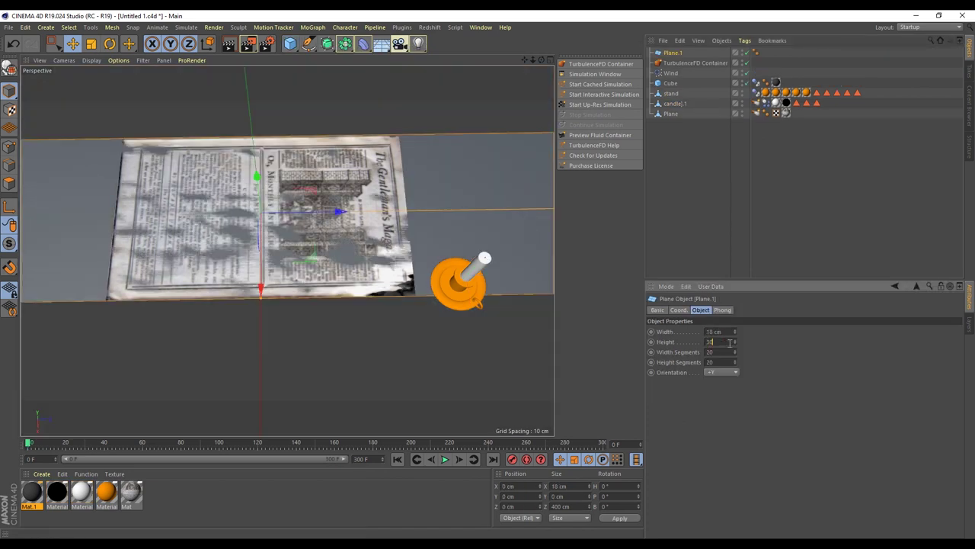
pyautogui.press('Return')
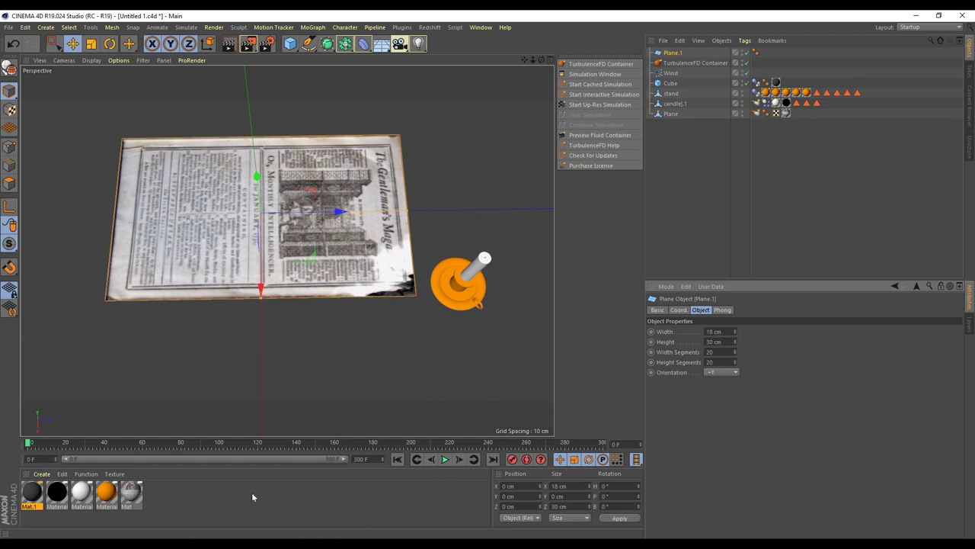
# - Create non-reflective Mat.2 with magazine.png as its colour texture and apply it to Plane.1
pyautogui.doubleClick(219, 496)
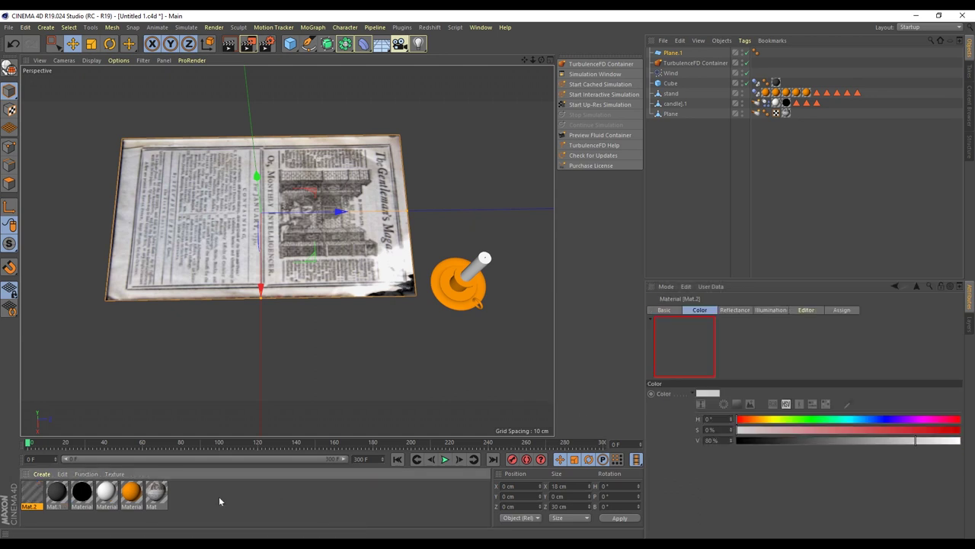
pyautogui.doubleClick(30, 493)
pyautogui.click(203, 222)
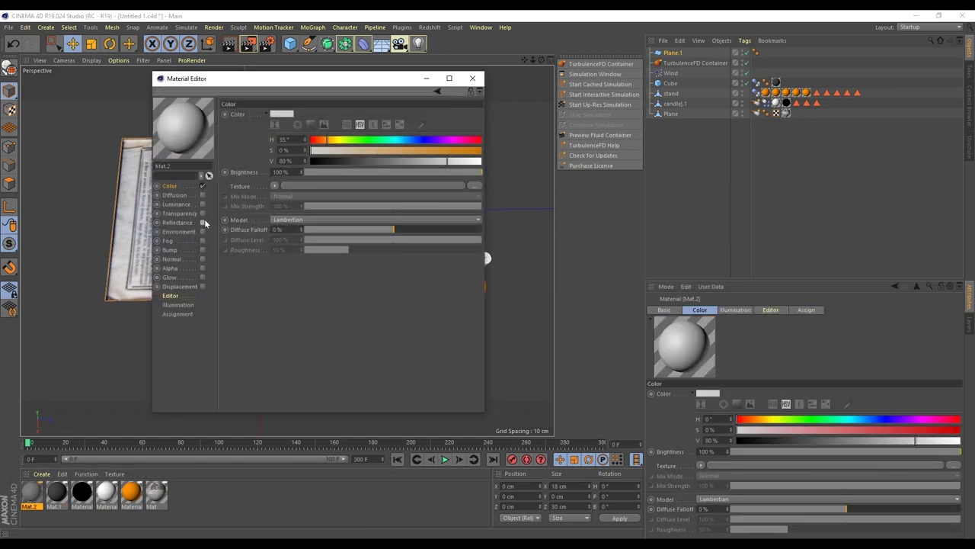
pyautogui.click(290, 187)
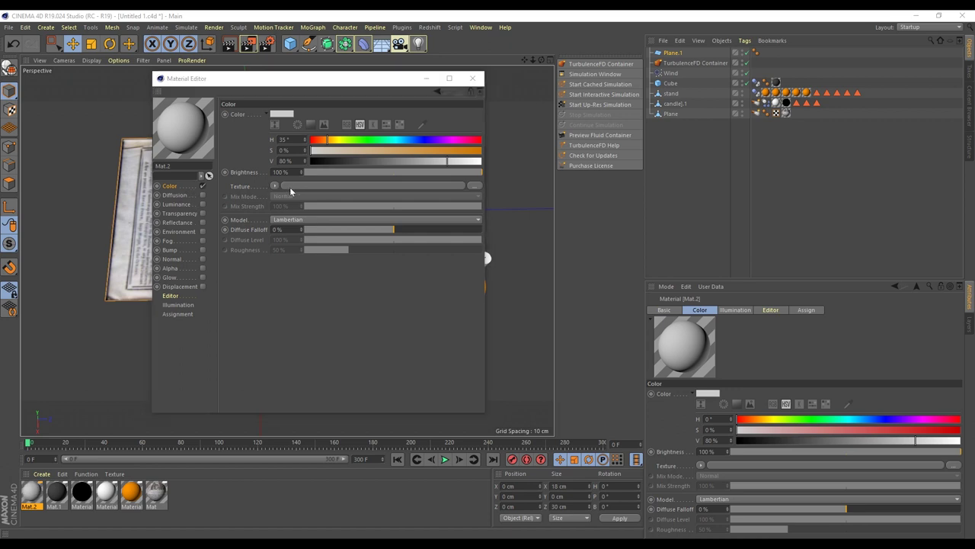
pyautogui.doubleClick(119, 91)
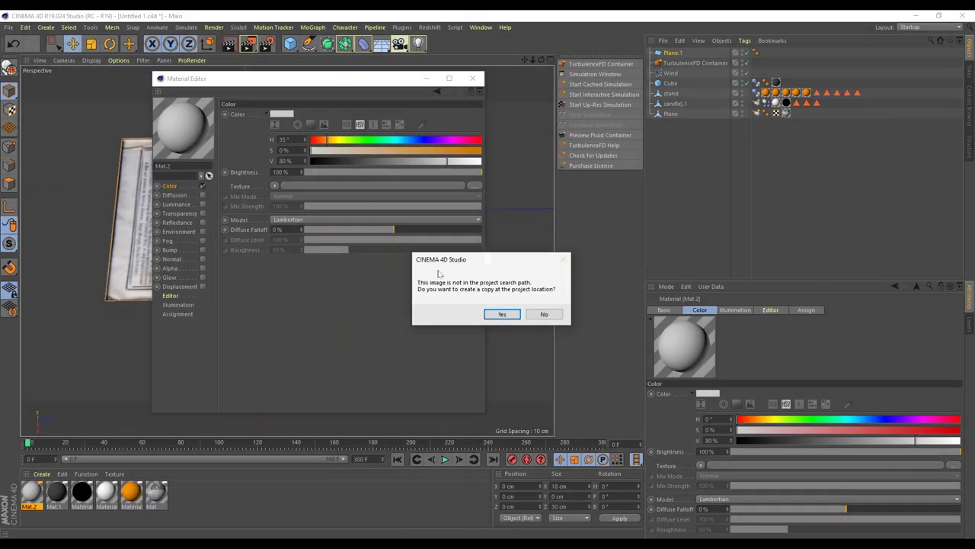
pyautogui.click(542, 314)
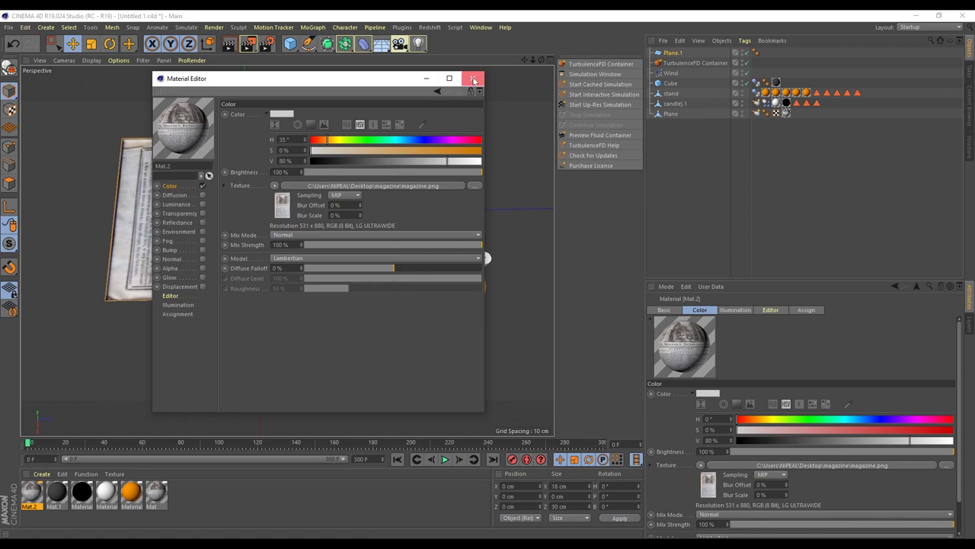
pyautogui.click(472, 78)
pyautogui.moveTo(33, 489); pyautogui.dragTo(674, 57)
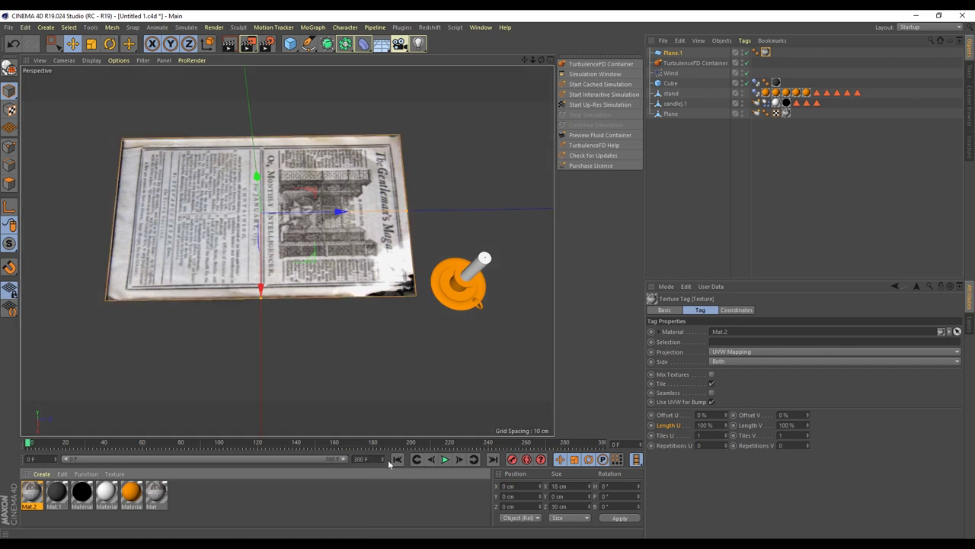
# - Keyframe Plane.1's Enabled checkbox off at frame 35, then return to frame 0
pyautogui.click(672, 53)
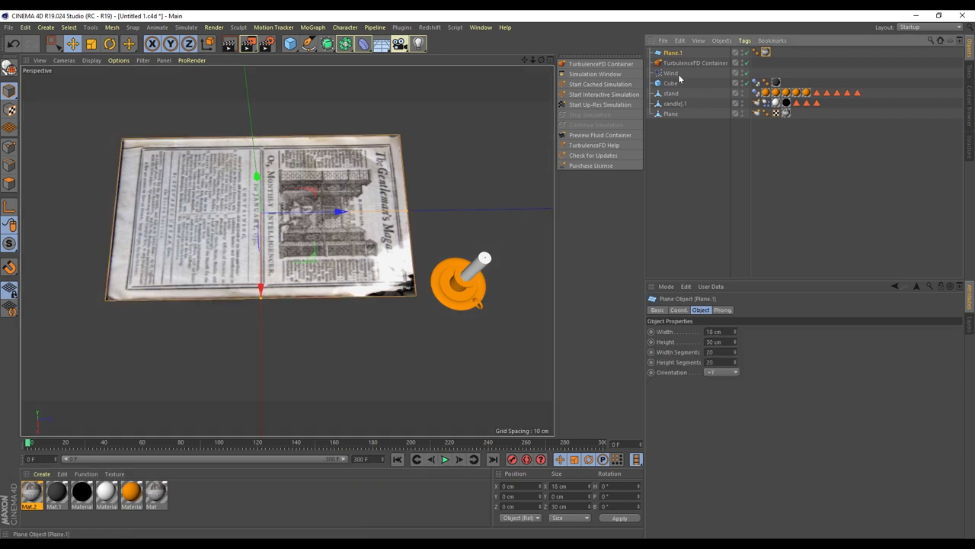
pyautogui.click(657, 310)
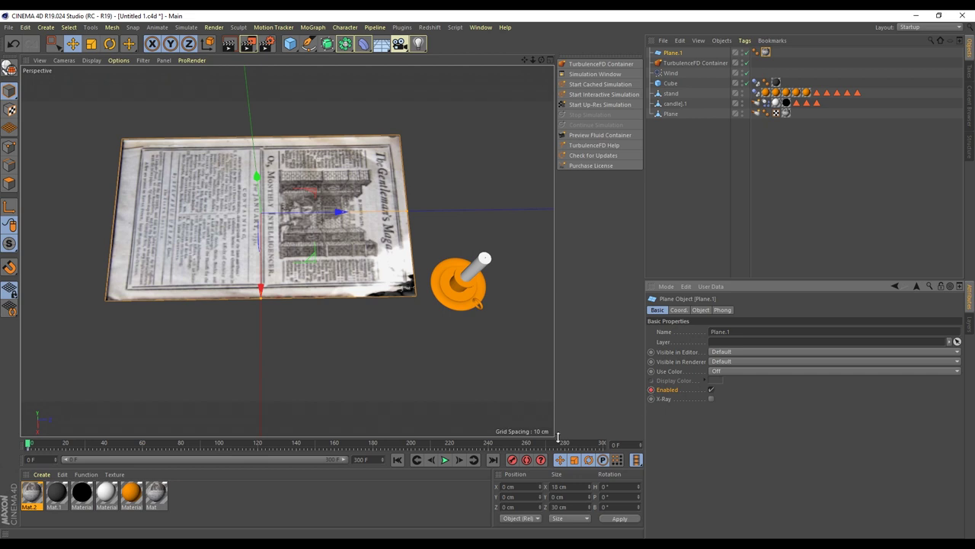
pyautogui.doubleClick(621, 444)
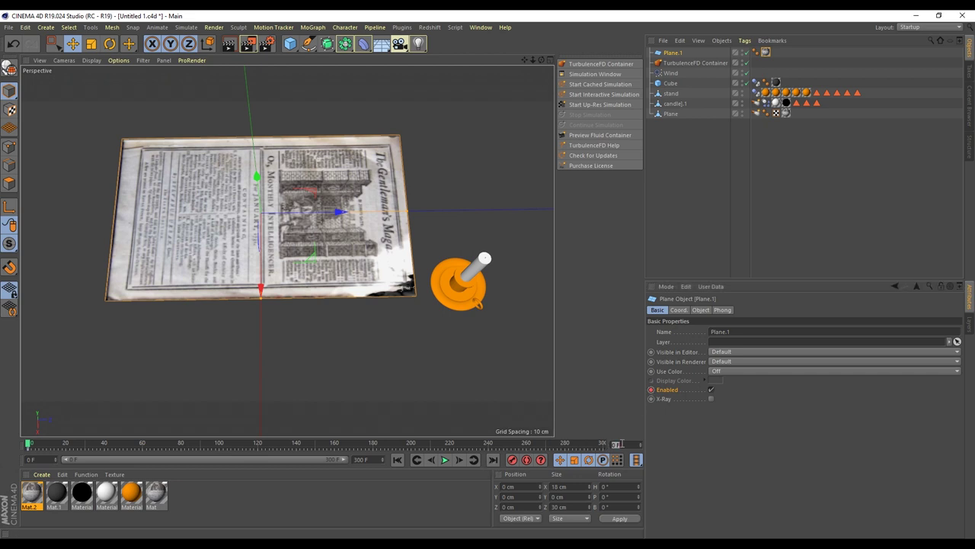
pyautogui.write('350')
pyautogui.click(711, 390)
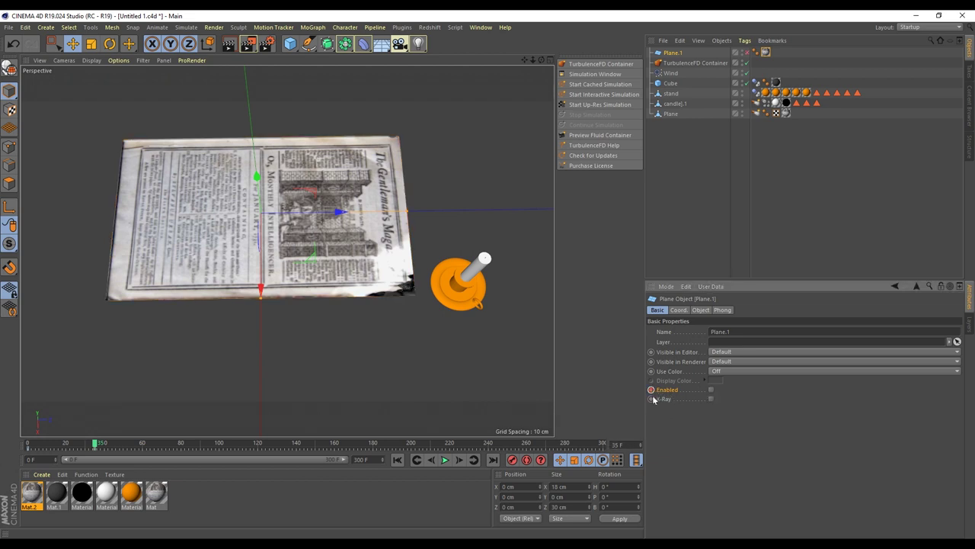
pyautogui.click(397, 460)
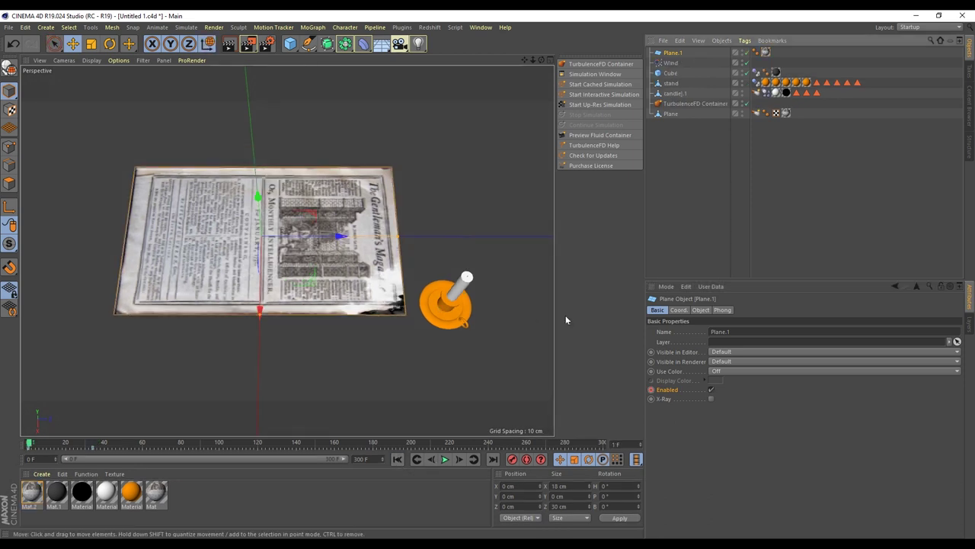
# - Set the plane emitter's Surface Texture Channel to Luminance
pyautogui.click(756, 114)
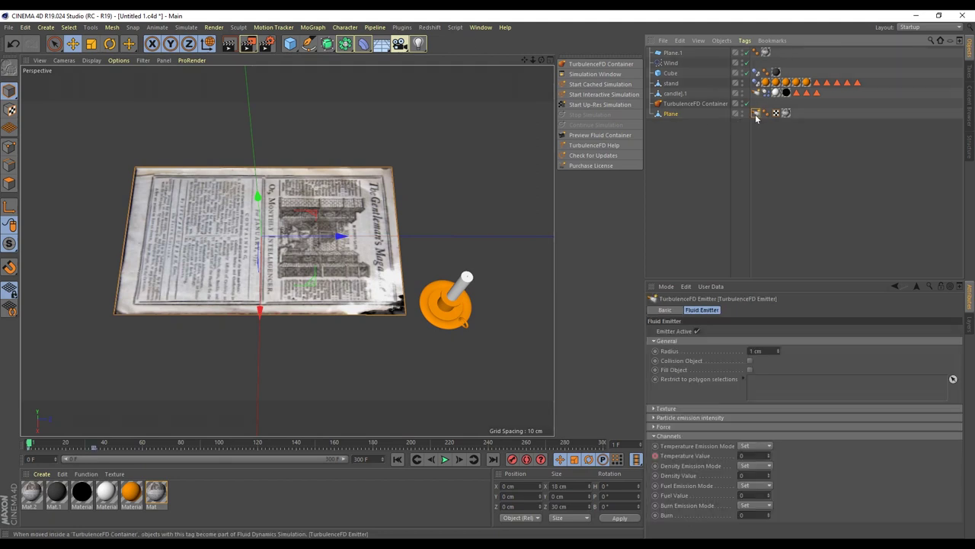
pyautogui.click(666, 410)
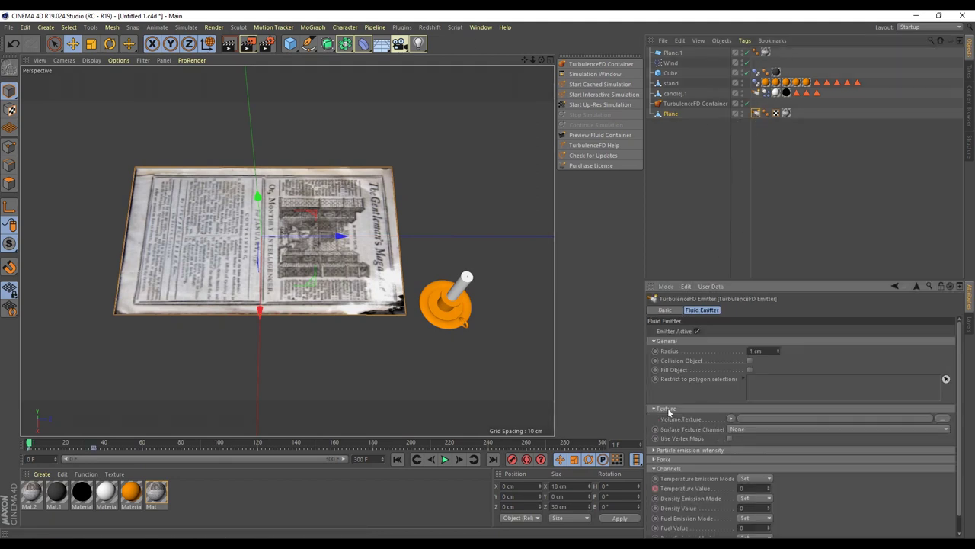
pyautogui.click(738, 429)
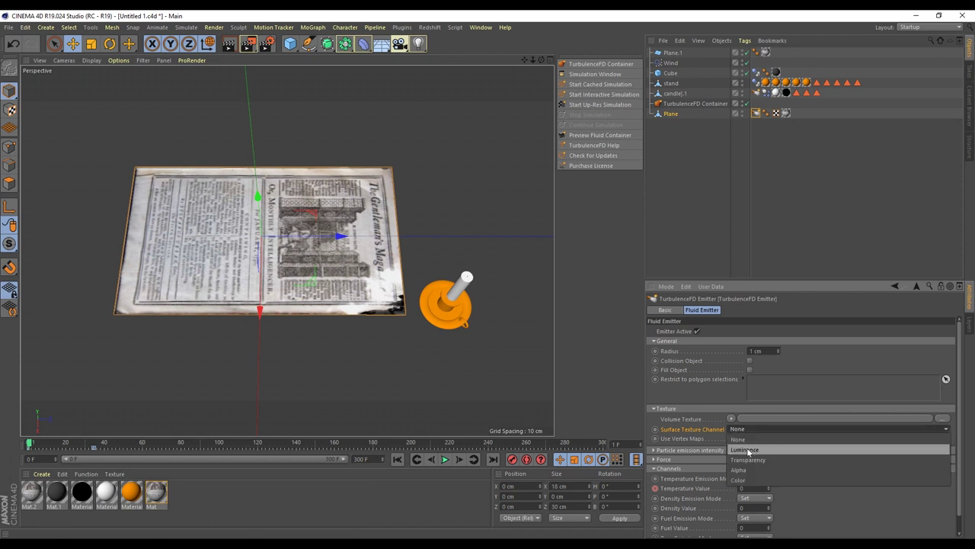
pyautogui.click(756, 450)
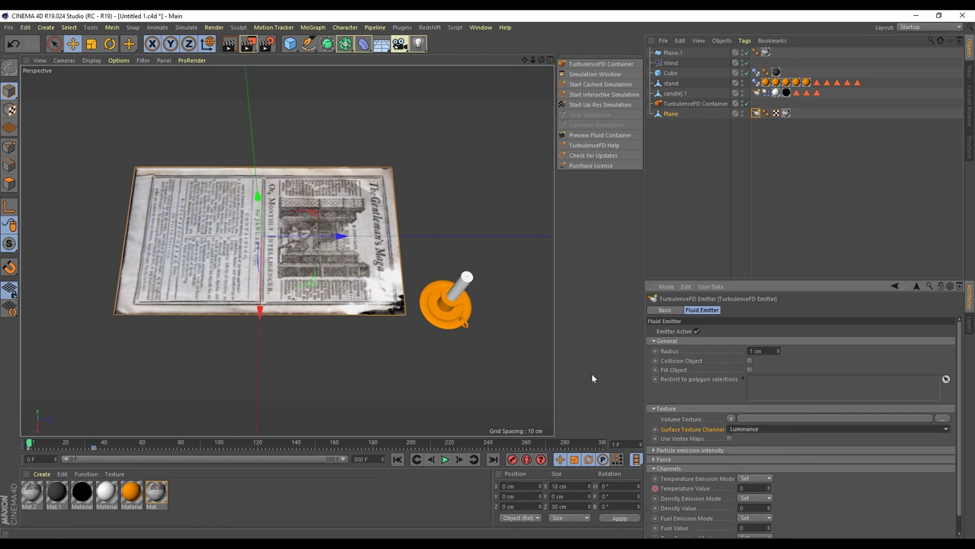
pyautogui.moveTo(415, 323)
pyautogui.keyDown('alt'); pyautogui.mouseDown()
pyautogui.moveTo(393, 291)
pyautogui.moveTo(342, 305)
pyautogui.moveTo(393, 289)
pyautogui.moveTo(384, 295)
pyautogui.mouseUp(); pyautogui.keyUp('alt')
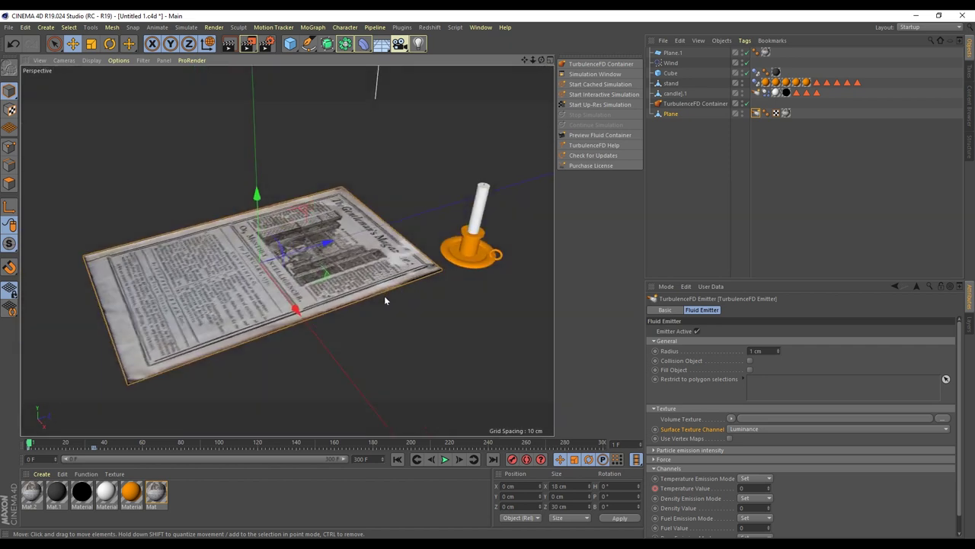
# - Start the fire simulation from the TurbulenceFD Simulation Window
pyautogui.click(583, 74)
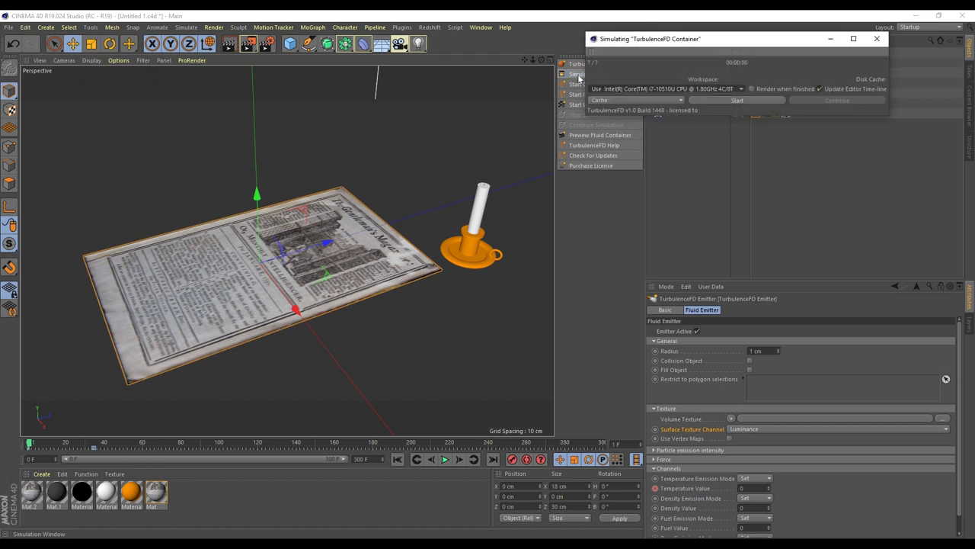
pyautogui.click(748, 99)
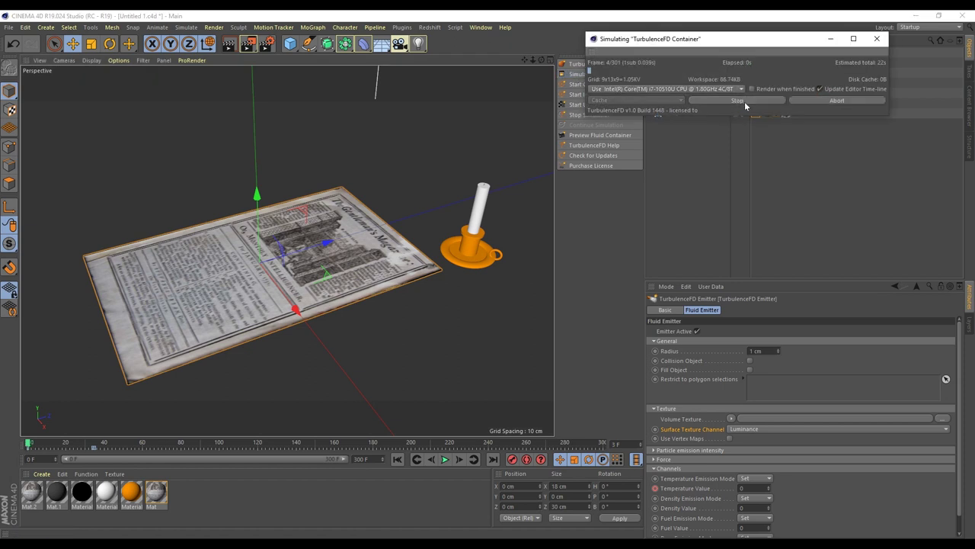